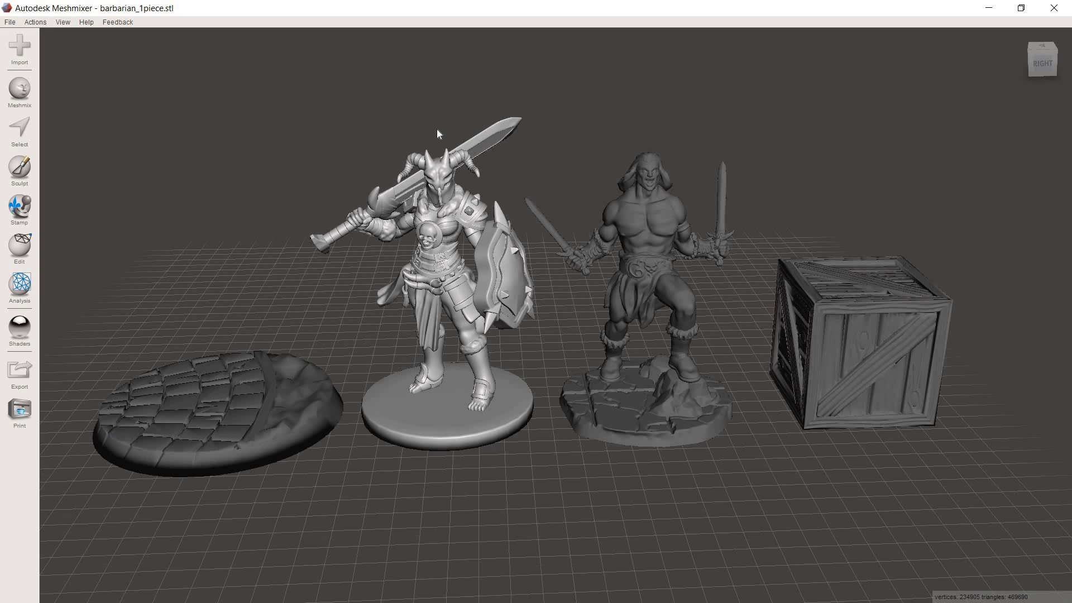
- Separate the warrior into shells, then identify the barbarian, cobblestone base, crate, round base and body shells
{"action": "left_click", "coordinate": [21, 261]}
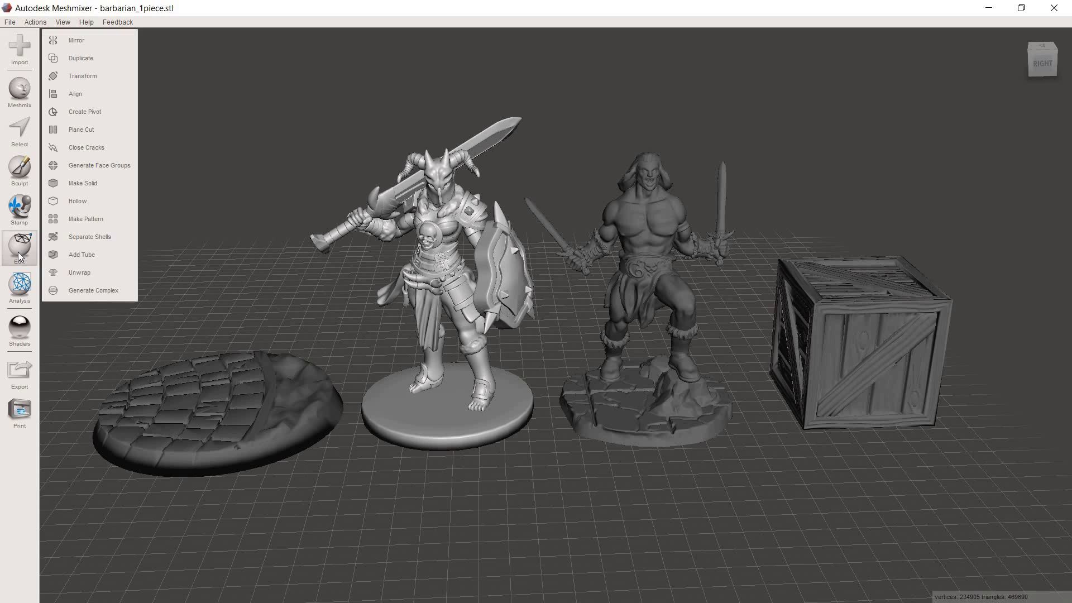
{"action": "left_click", "coordinate": [88, 235]}
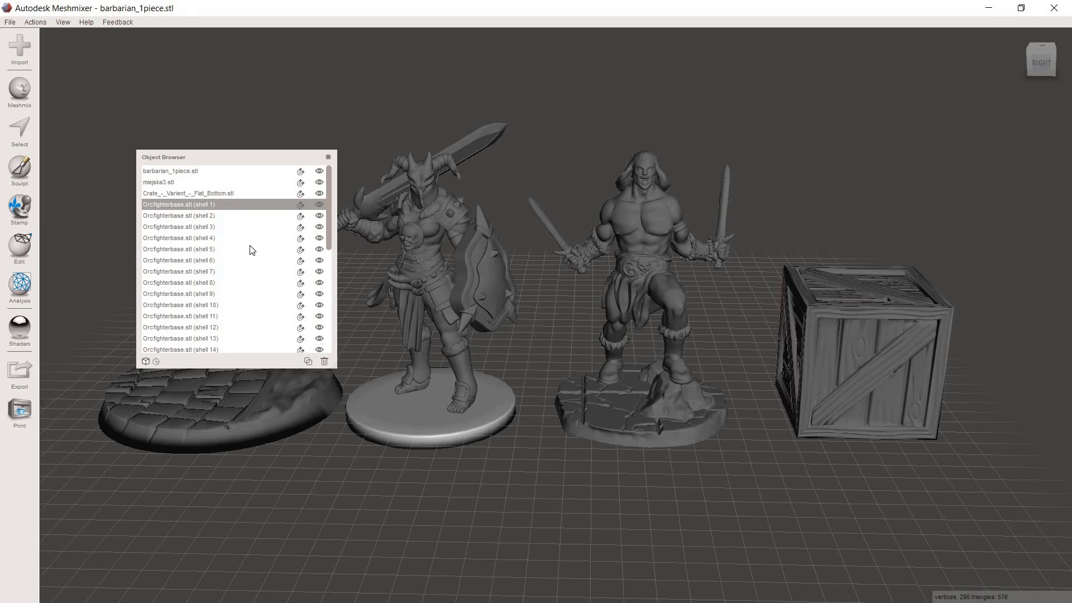
{"action": "left_click", "coordinate": [189, 169]}
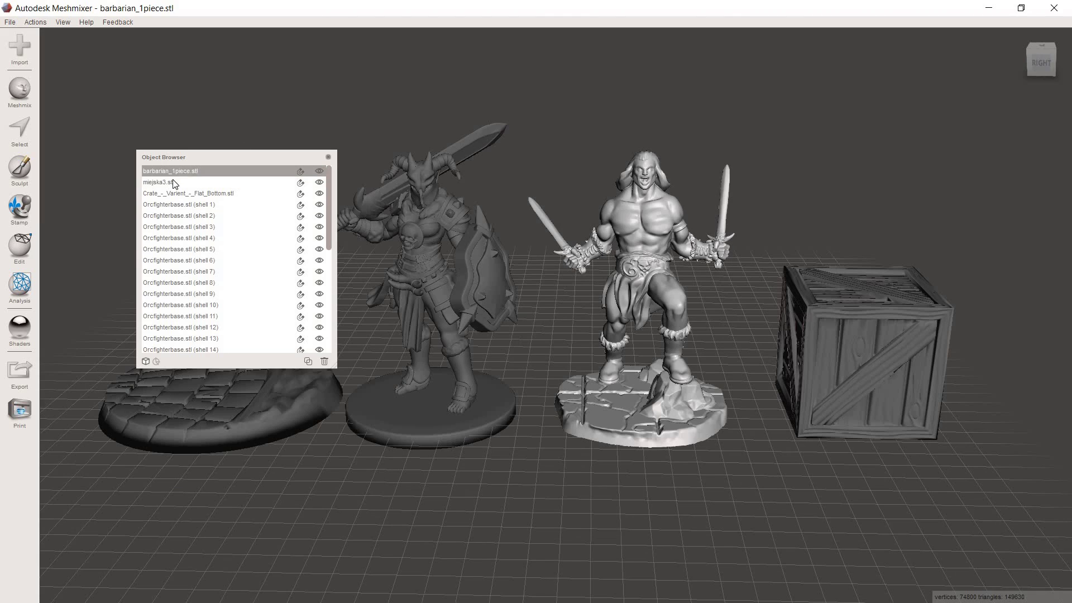
{"action": "left_click", "coordinate": [172, 180]}
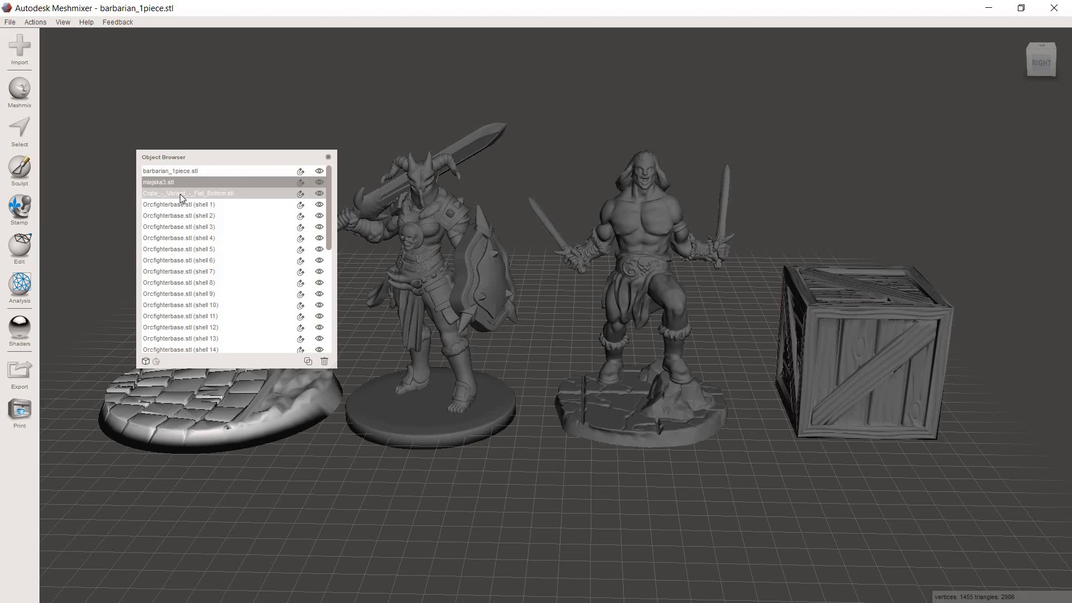
{"action": "left_click", "coordinate": [179, 193]}
{"action": "left_click", "coordinate": [175, 205]}
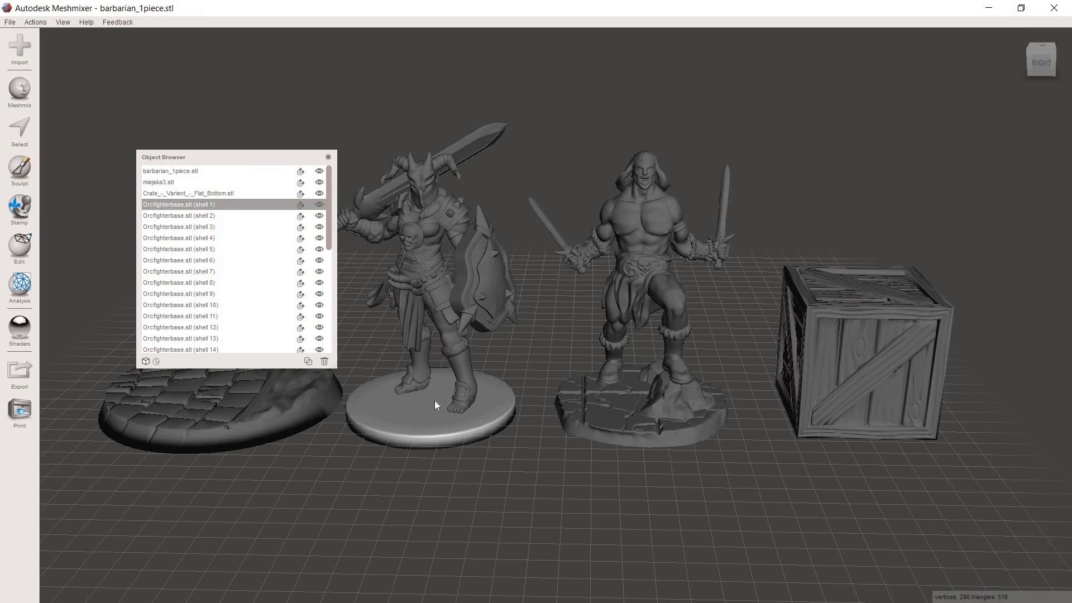
{"action": "left_click", "coordinate": [178, 214]}
{"action": "left_click", "coordinate": [187, 207]}
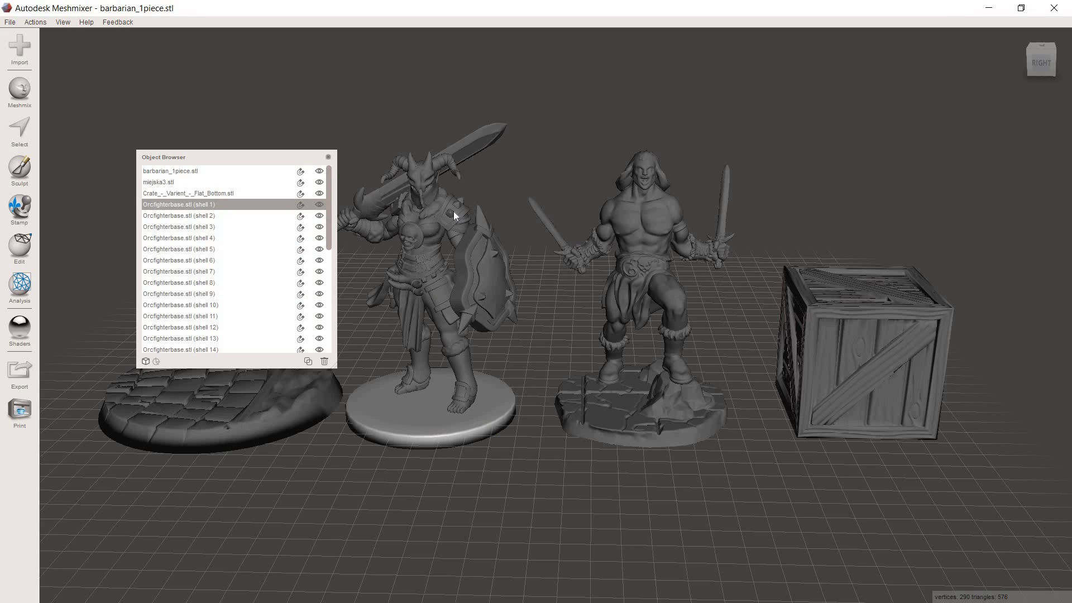
- Delete the warrior's round base shell and check its lower body, shield and sword shells
{"action": "key", "text": "Delete"}
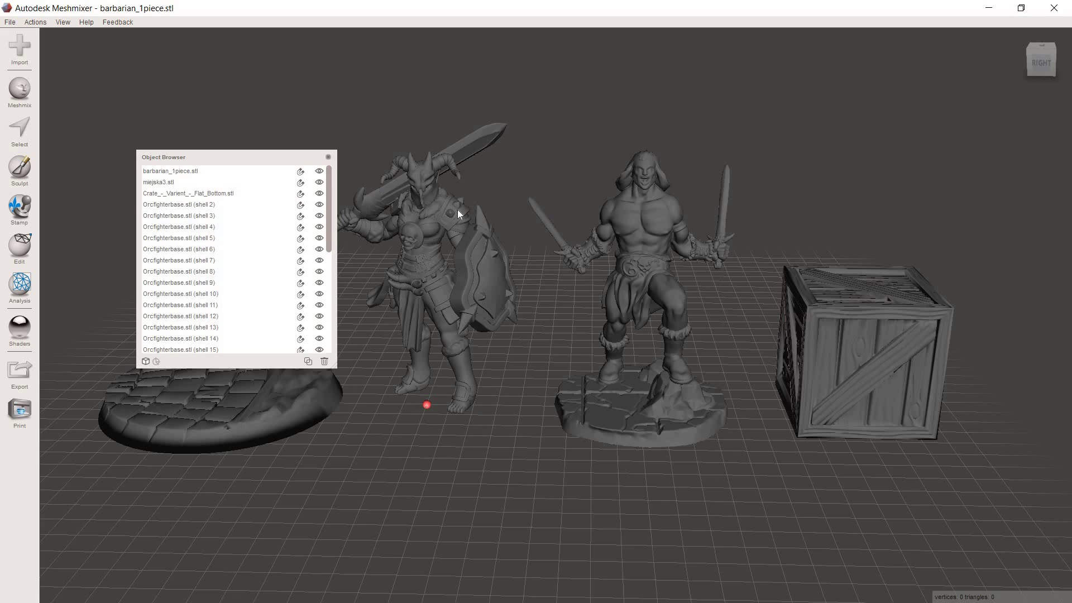
{"action": "left_click", "coordinate": [413, 255]}
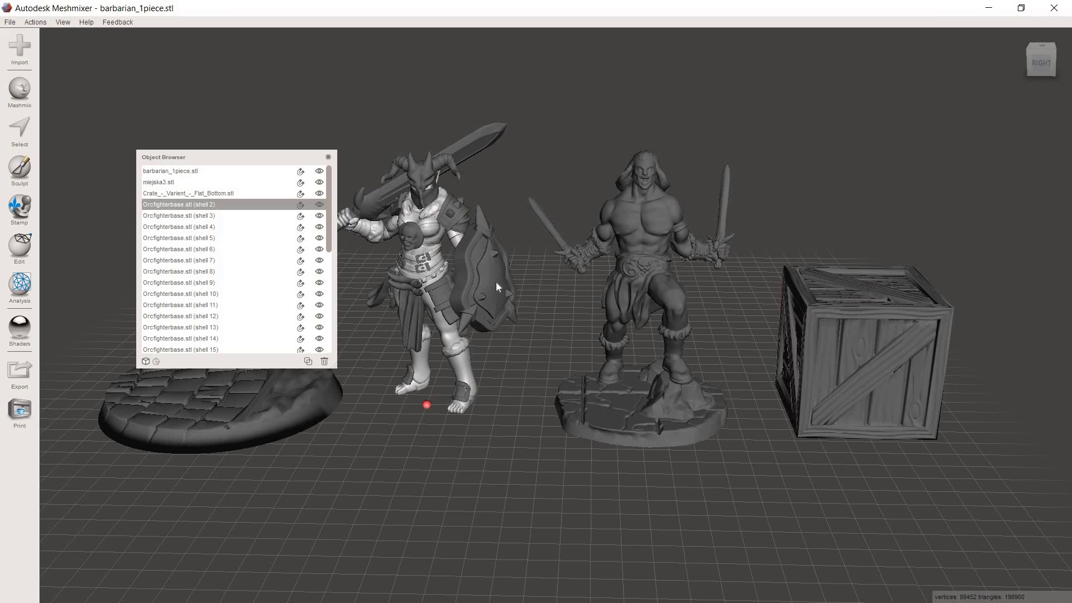
{"action": "left_click", "coordinate": [496, 283]}
{"action": "left_click", "coordinate": [390, 191]}
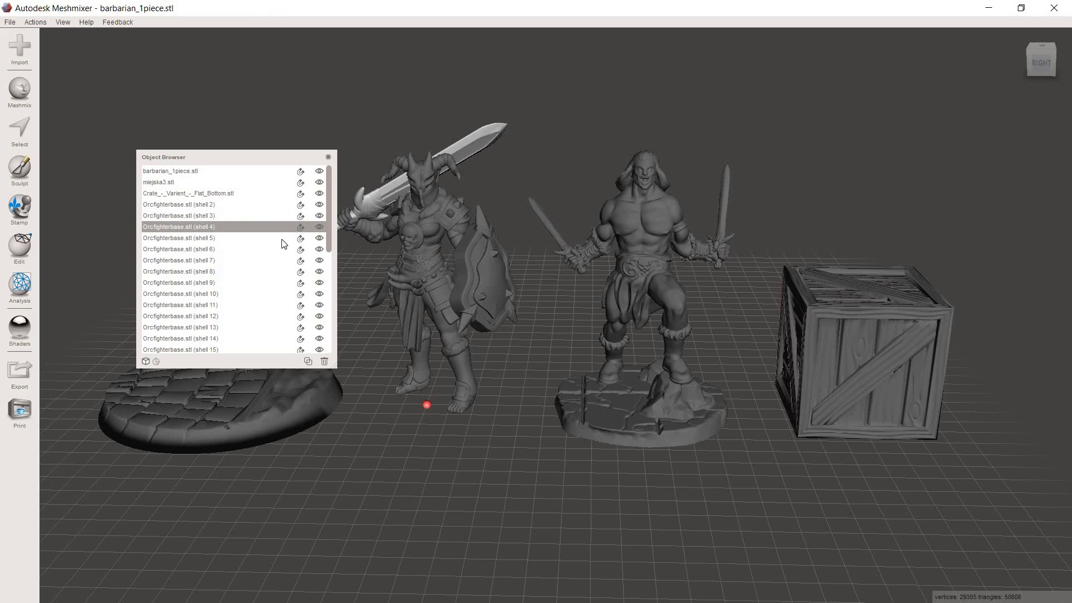
- Select warrior shells 2 through 34 and combine them into one object
{"action": "left_click", "coordinate": [192, 207]}
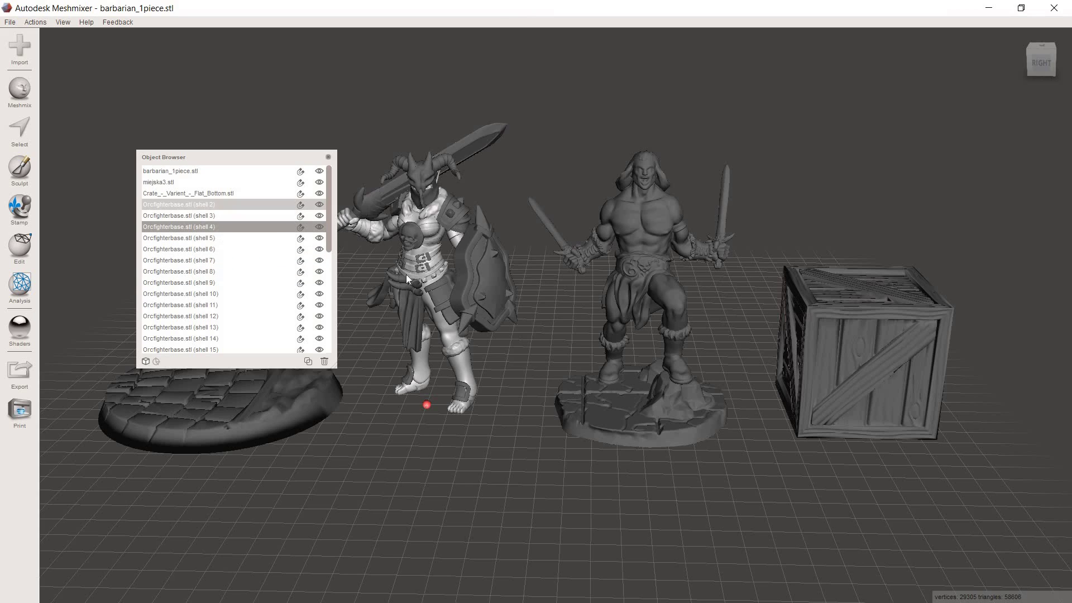
{"action": "left_click_drag", "start_coordinate": [327, 192], "coordinate": [326, 296]}
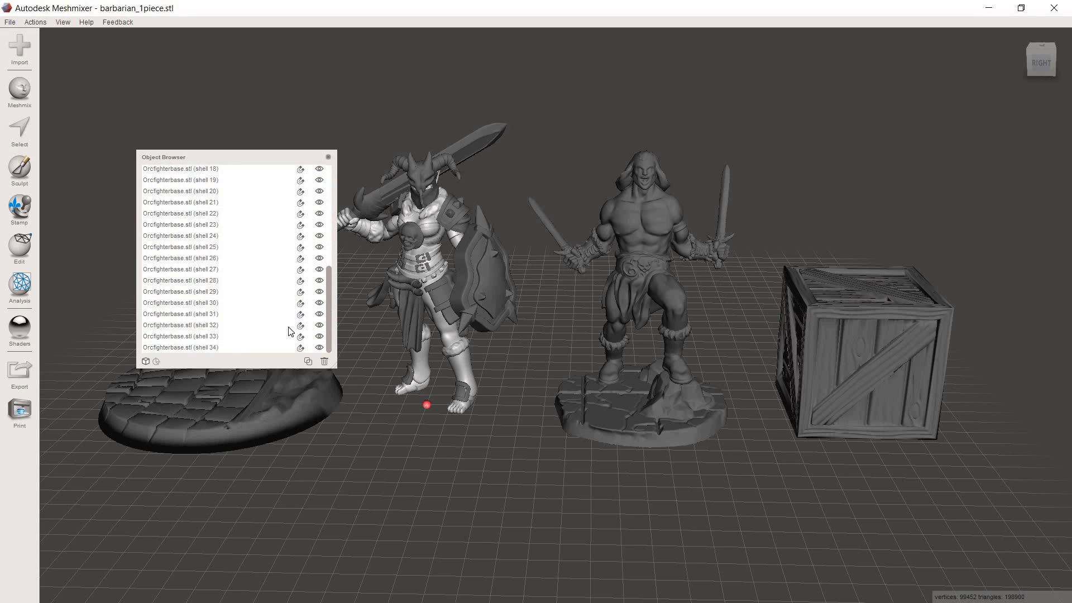
{"action": "left_click", "coordinate": [204, 346], "text": "shift"}
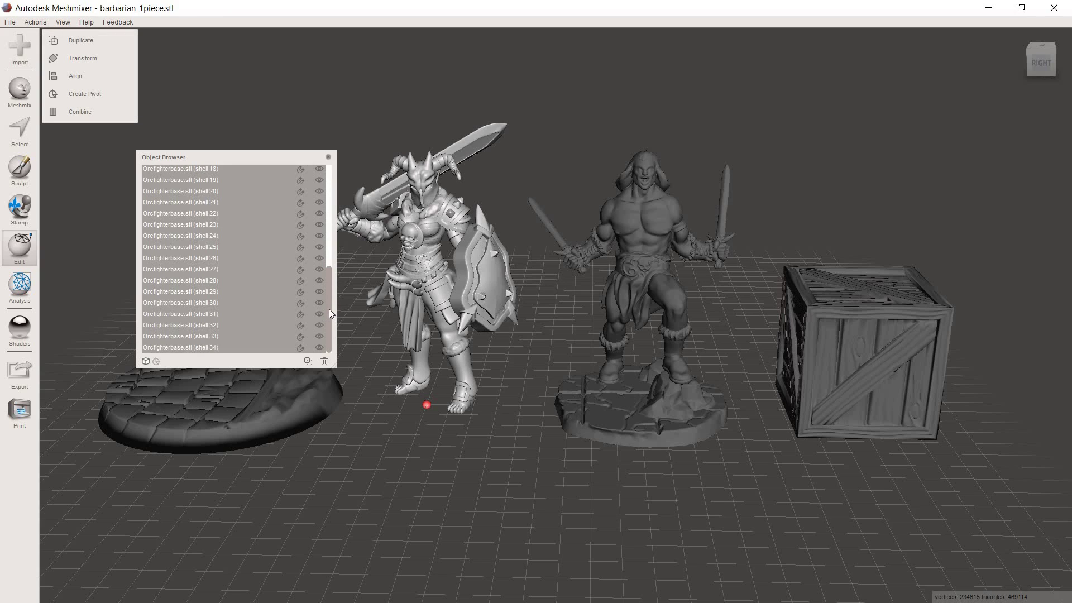
{"action": "left_click_drag", "start_coordinate": [329, 309], "coordinate": [339, 196]}
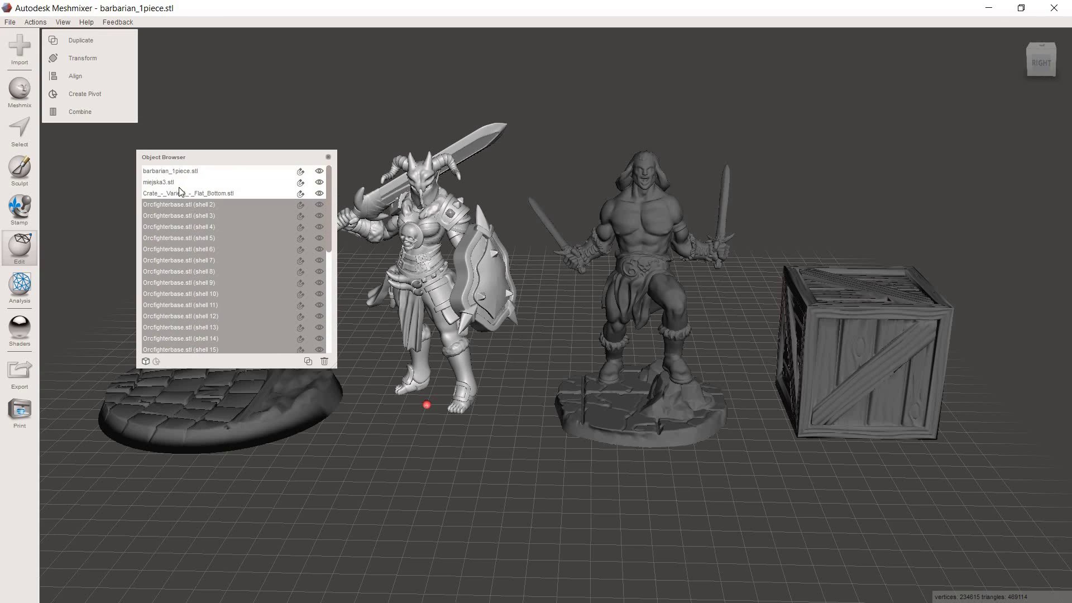
{"action": "left_click", "coordinate": [162, 171], "text": "shift"}
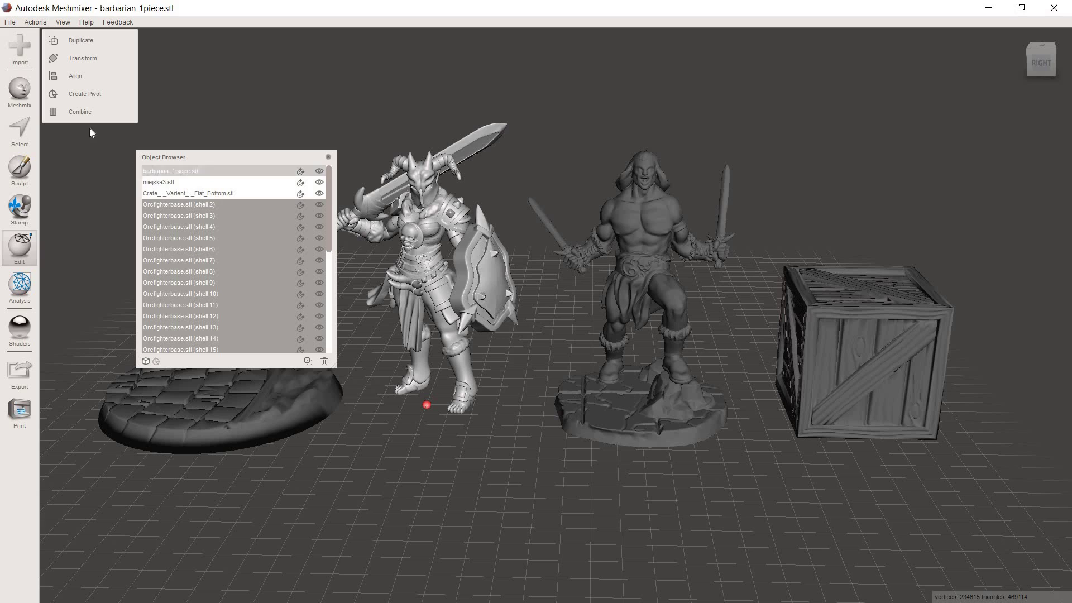
{"action": "left_click", "coordinate": [66, 111]}
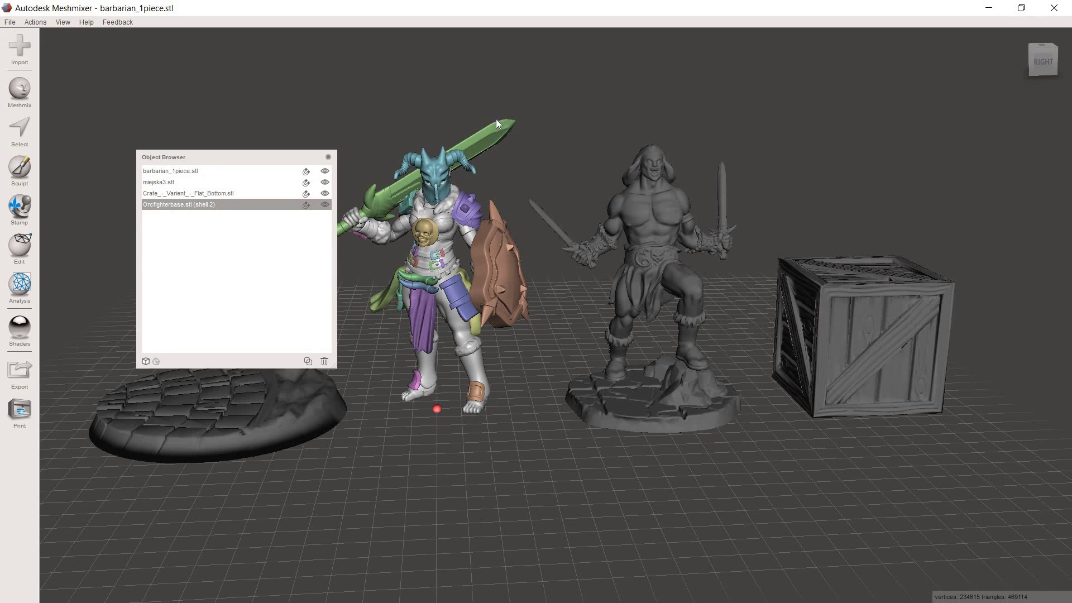
- Slide the cobblestone base along X with Transform until it sits under the warrior's feet
{"action": "left_click", "coordinate": [328, 157]}
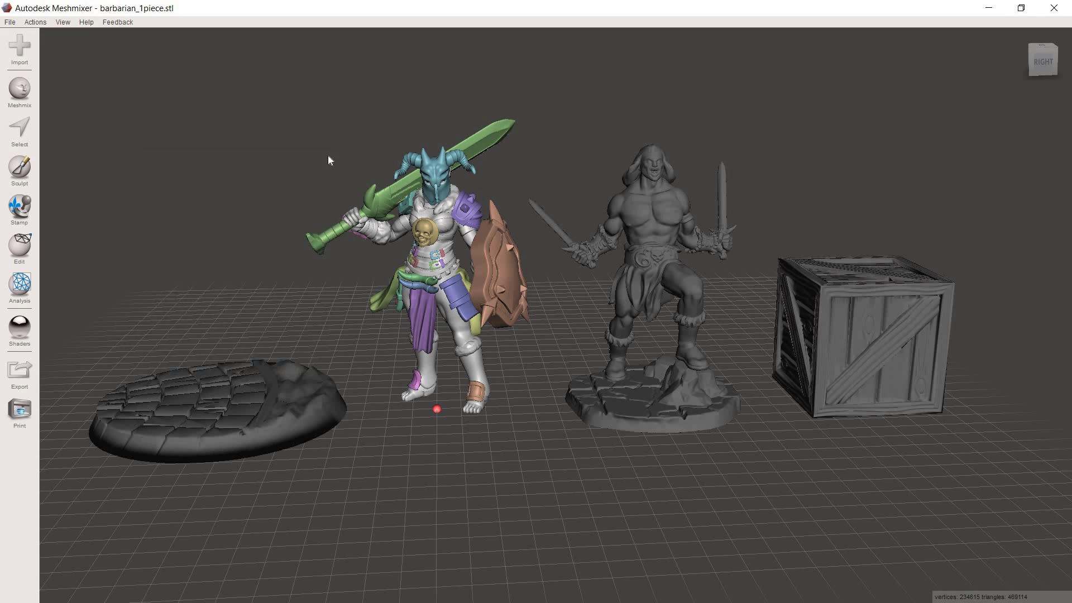
{"action": "left_click", "coordinate": [246, 411]}
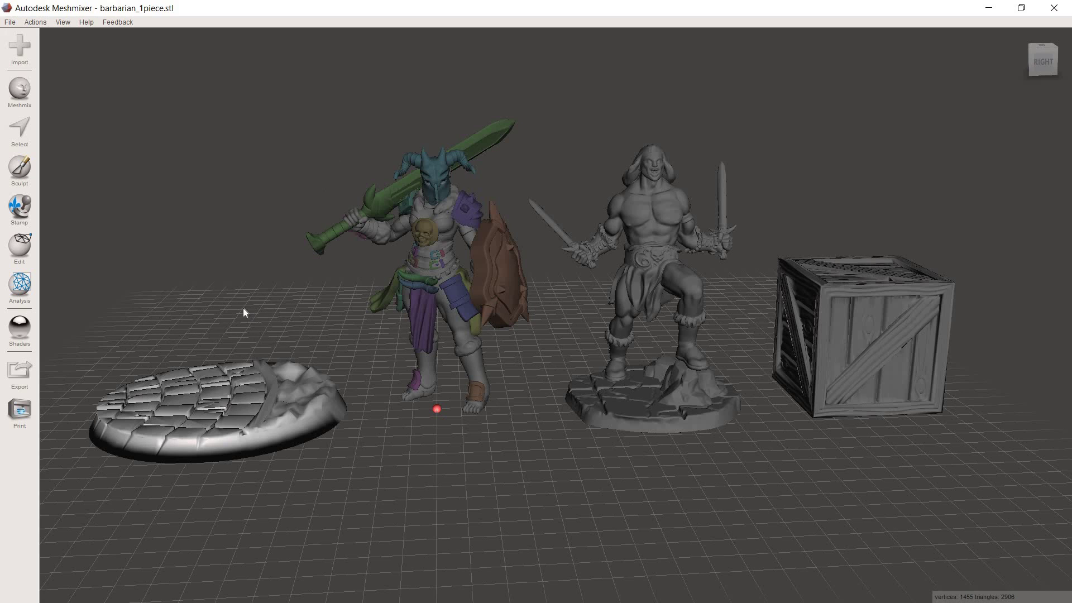
{"action": "left_click", "coordinate": [26, 246]}
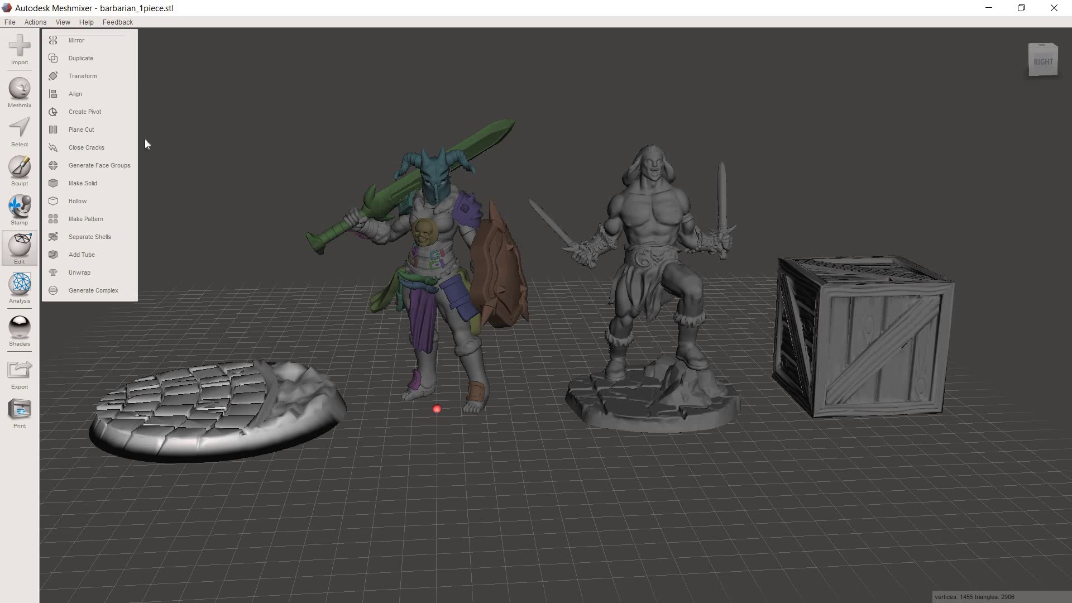
{"action": "left_click", "coordinate": [109, 76]}
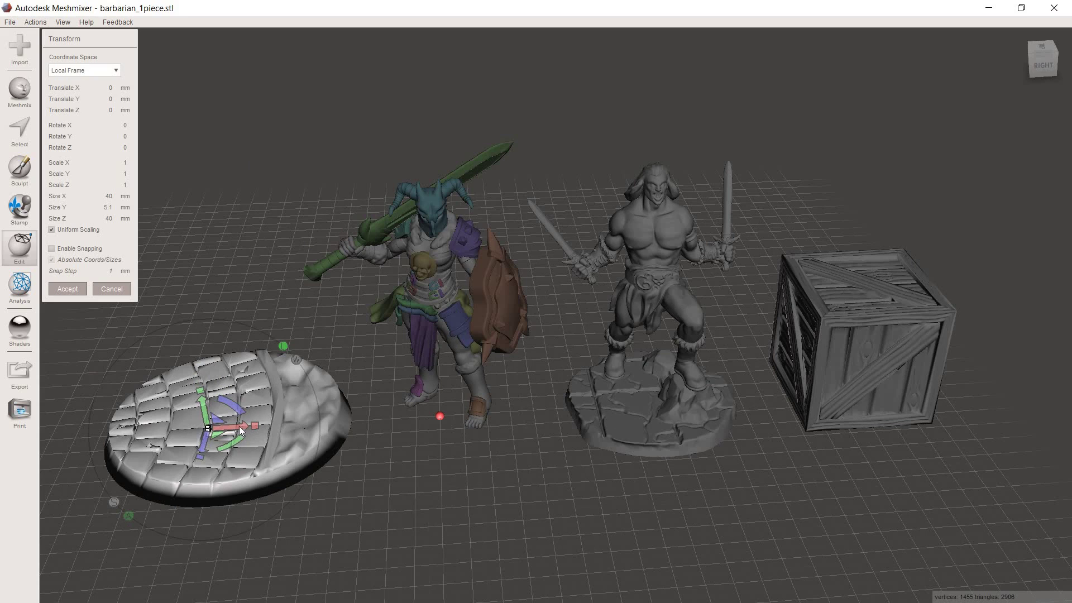
{"action": "left_click_drag", "start_coordinate": [239, 426], "coordinate": [461, 414]}
{"action": "mouse_move", "coordinate": [485, 435]}
{"action": "right_mouse_down"}
{"action": "mouse_move", "coordinate": [486, 277]}
{"action": "mouse_move", "coordinate": [491, 449]}
{"action": "mouse_move", "coordinate": [497, 440]}
{"action": "right_mouse_up"}
{"action": "left_click", "coordinate": [67, 289]}
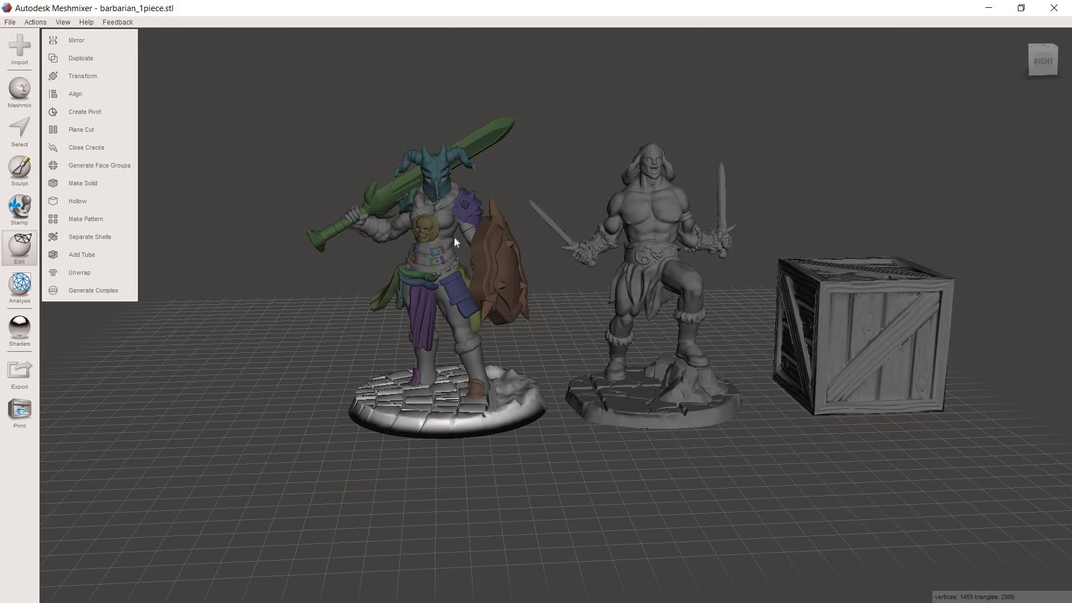
- Raise the warrior to Translate Y 1.8496 mm so its feet rest on the cobblestones
{"action": "left_click", "coordinate": [434, 236]}
{"action": "left_click", "coordinate": [24, 247]}
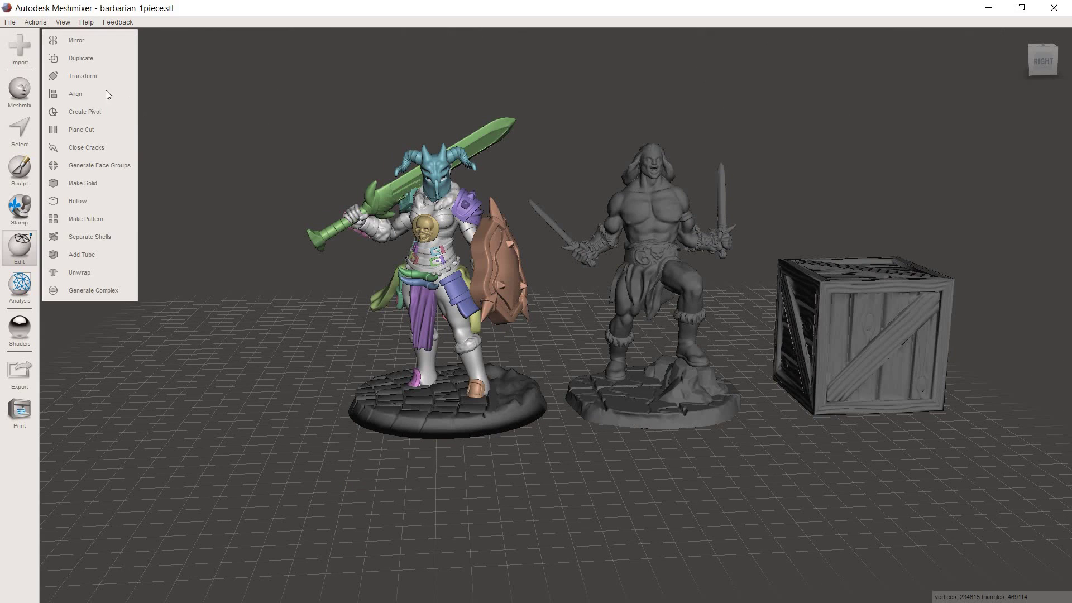
{"action": "left_click", "coordinate": [90, 80]}
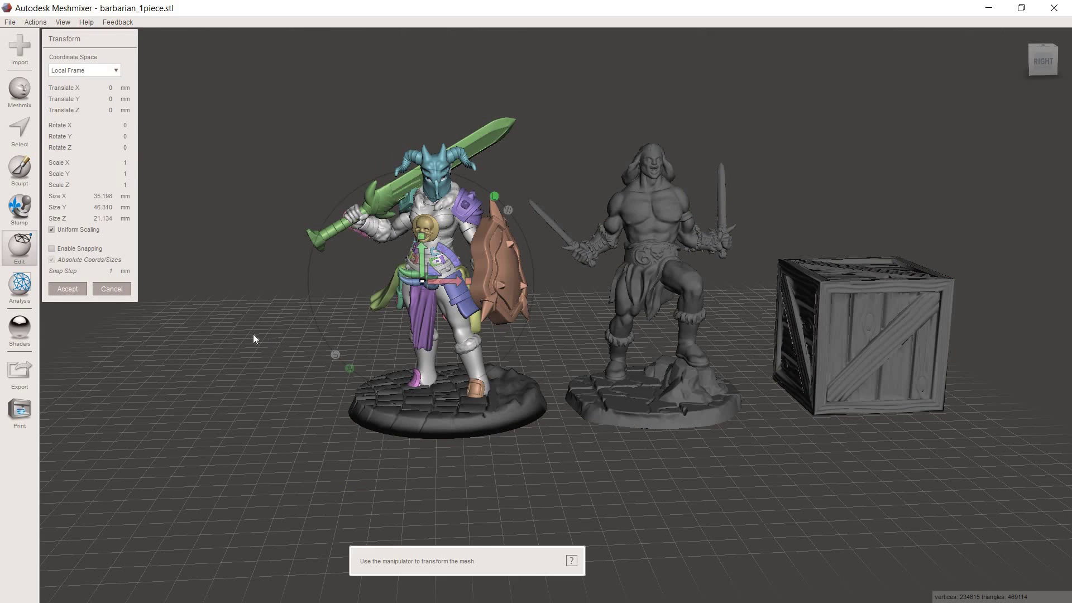
{"action": "scroll", "coordinate": [248, 336], "scroll_direction": "up", "scroll_amount": 5}
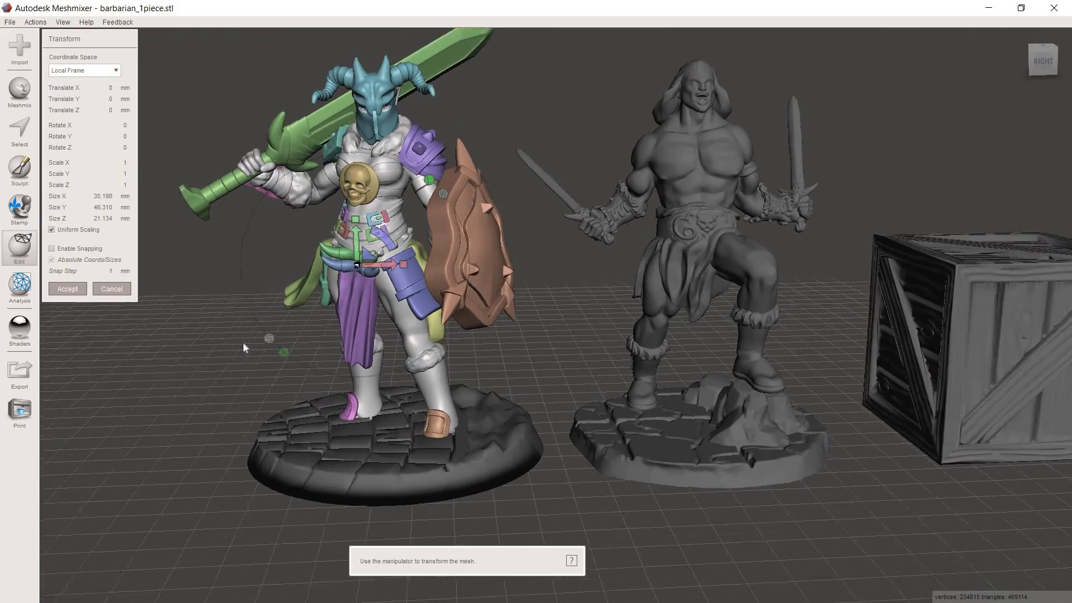
{"action": "scroll", "coordinate": [380, 297], "scroll_direction": "up", "scroll_amount": 8}
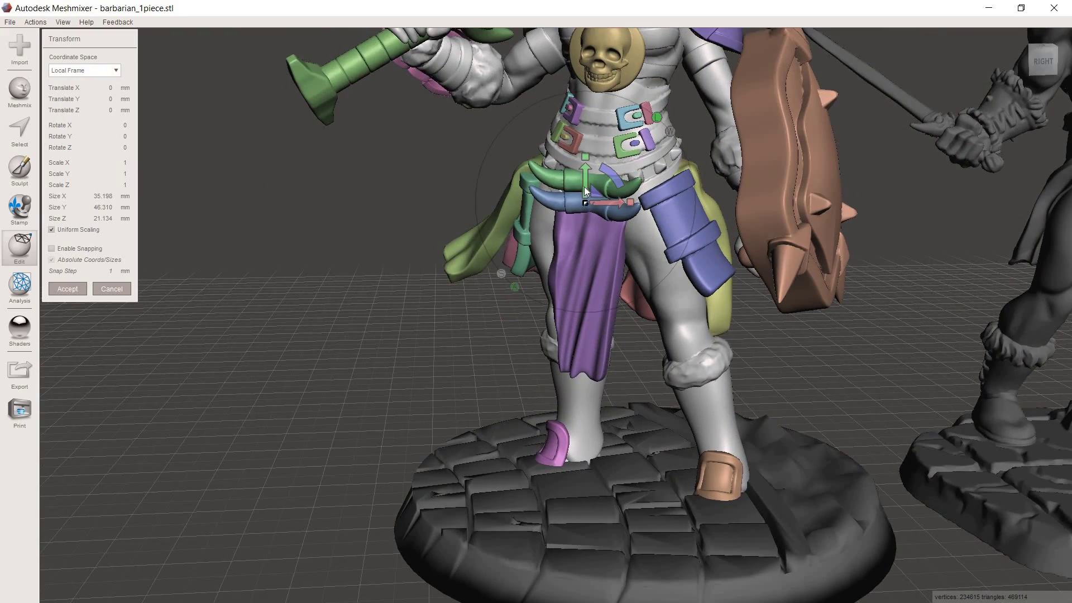
{"action": "left_click_drag", "start_coordinate": [586, 190], "coordinate": [584, 158]}
{"action": "right_click_drag", "start_coordinate": [758, 435], "coordinate": [462, 47]}
{"action": "mouse_move", "coordinate": [462, 47]}
{"action": "left_mouse_down"}
{"action": "mouse_move", "coordinate": [461, 88]}
{"action": "mouse_move", "coordinate": [459, 64]}
{"action": "left_mouse_up"}
{"action": "right_click_drag", "start_coordinate": [367, 254], "coordinate": [488, 399]}
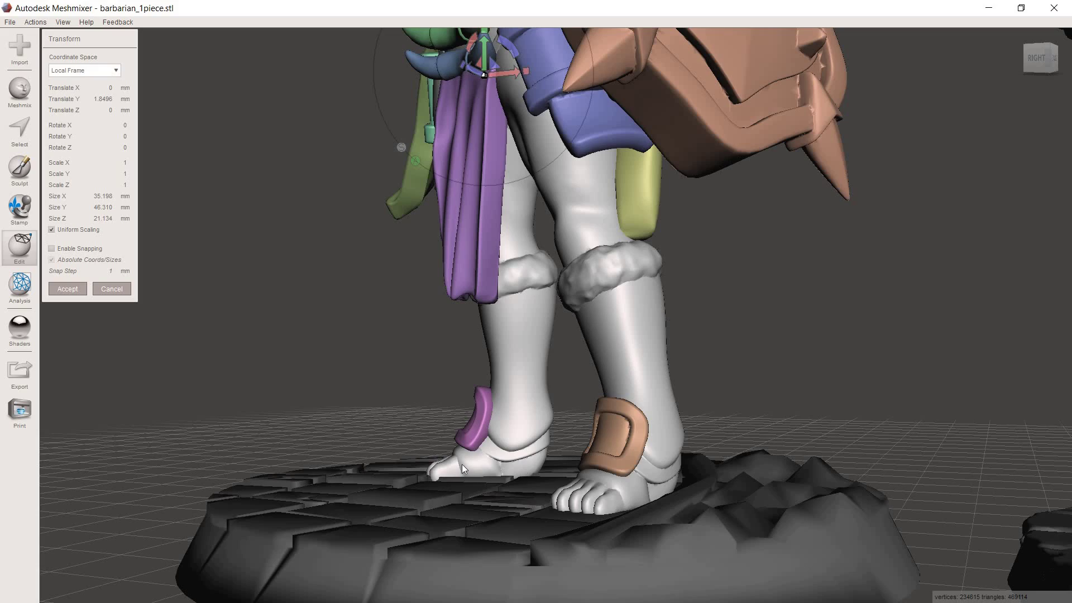
{"action": "right_click_drag", "start_coordinate": [438, 484], "coordinate": [282, 363]}
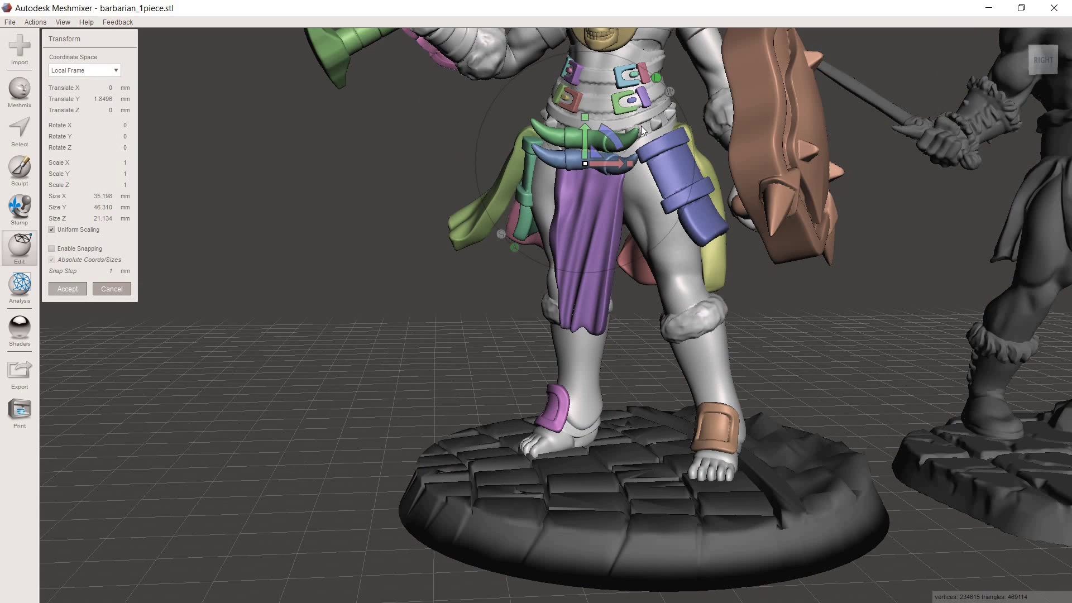
{"action": "key", "text": "Return"}
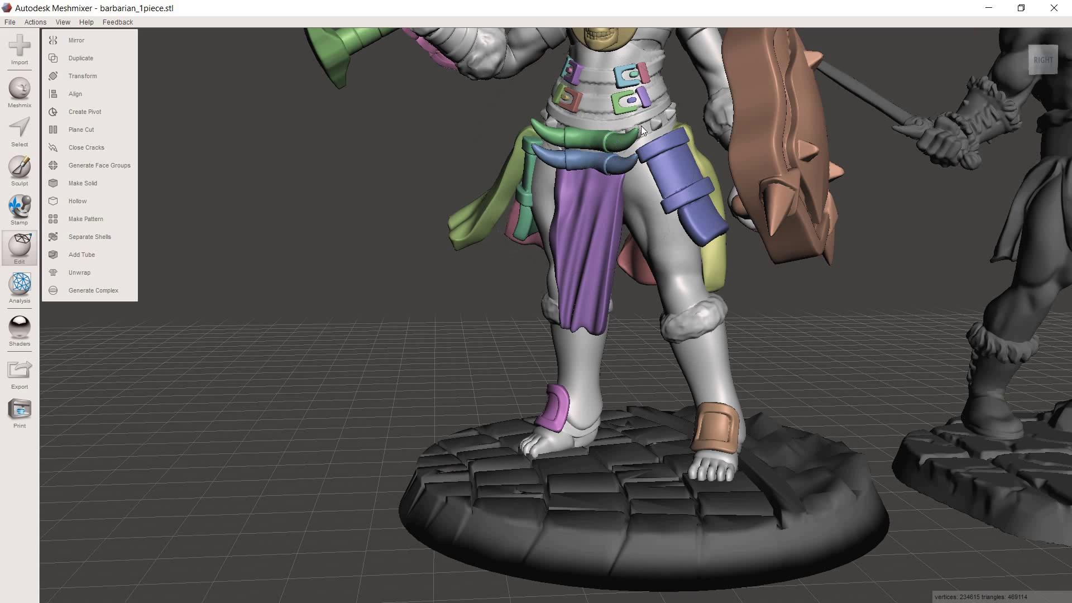
- Combine the warrior with the cobblestone base and export it as STL 'Orc With Stone Base'
{"action": "left_click", "coordinate": [654, 511], "text": "shift"}
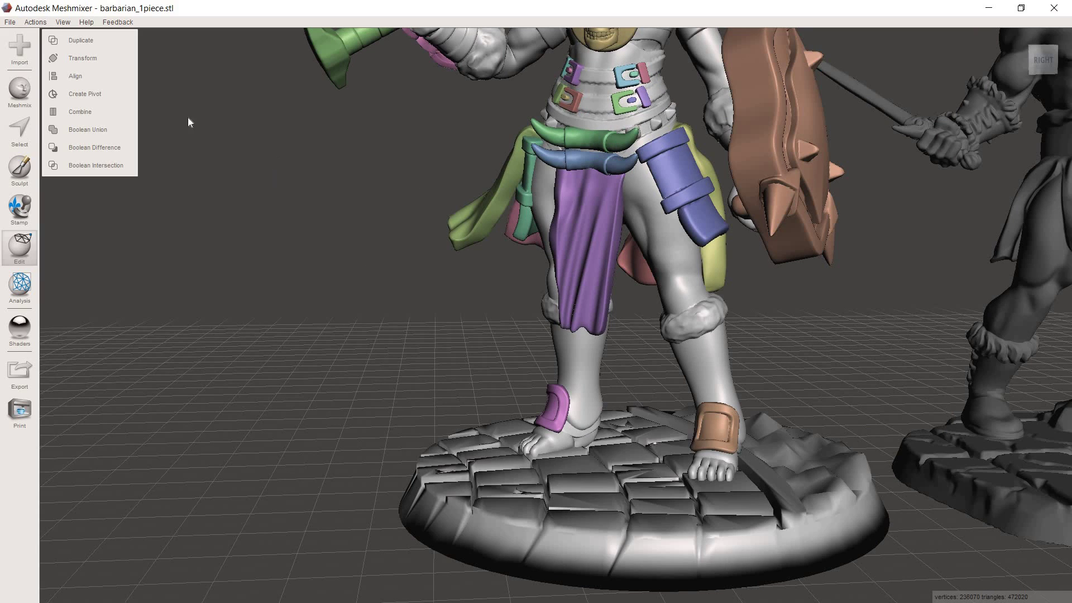
{"action": "left_click", "coordinate": [89, 111]}
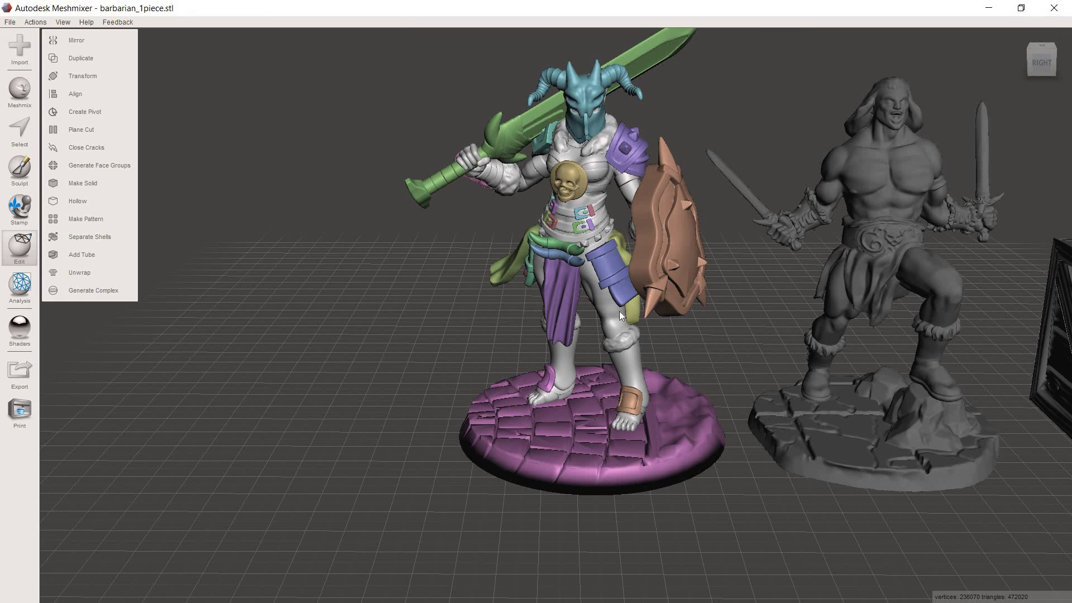
{"action": "left_click", "coordinate": [10, 21]}
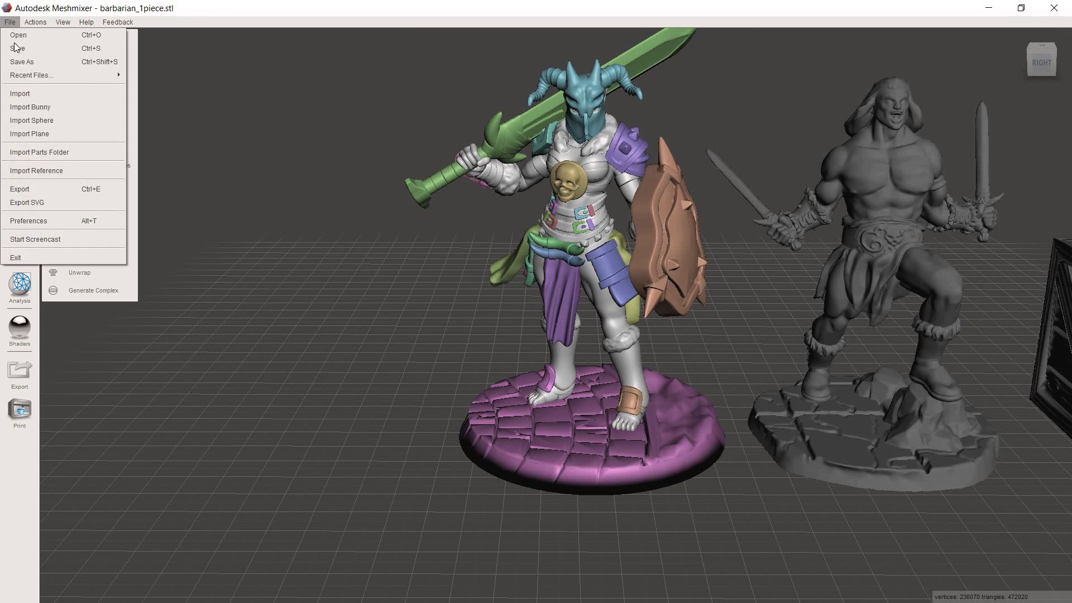
{"action": "left_click", "coordinate": [22, 189]}
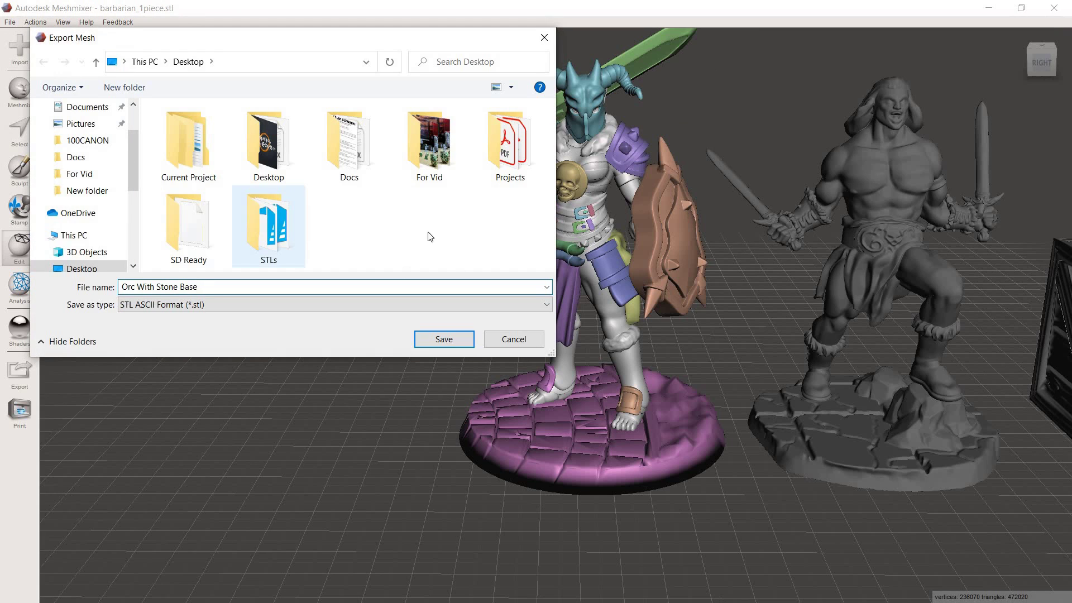
{"action": "left_click", "coordinate": [457, 342]}
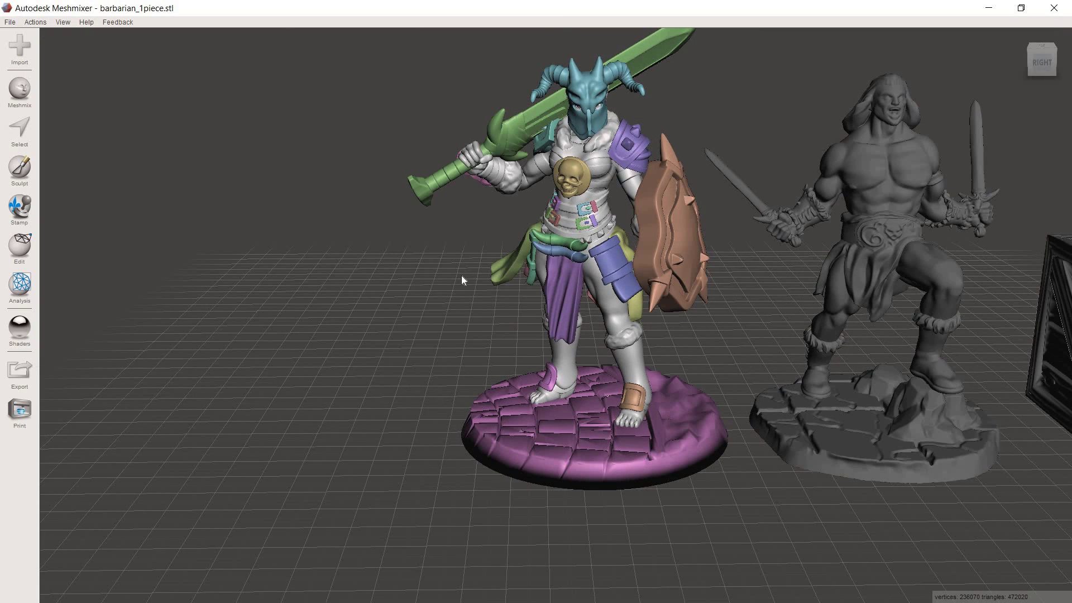
- Run Separate Shells on the barbarian and dismiss the 'No multiple shells found' message
{"action": "middle_click_drag", "start_coordinate": [359, 277], "coordinate": [45, 326]}
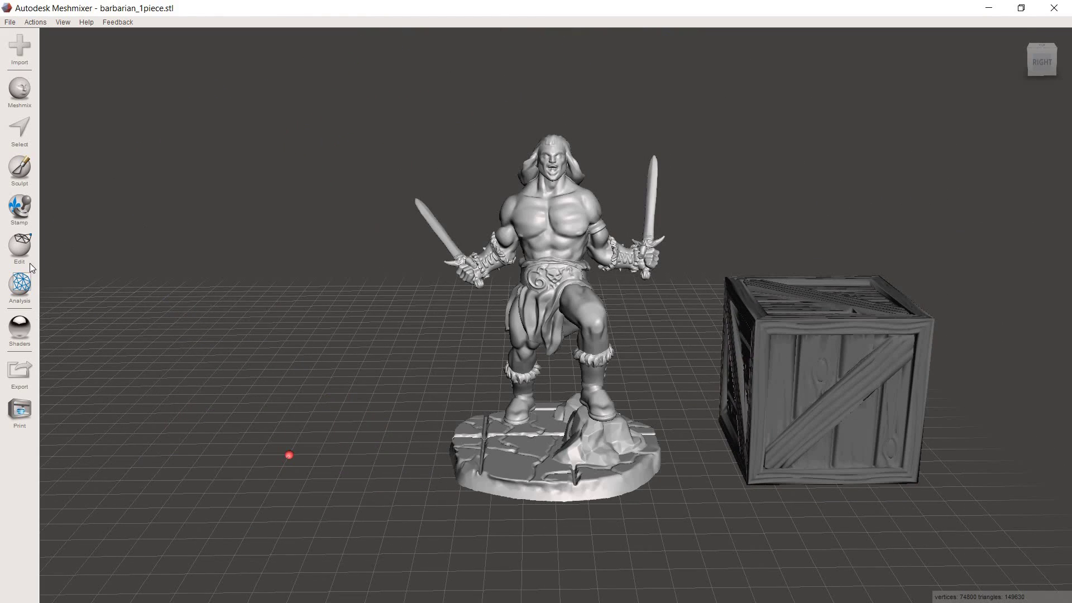
{"action": "left_click", "coordinate": [19, 246]}
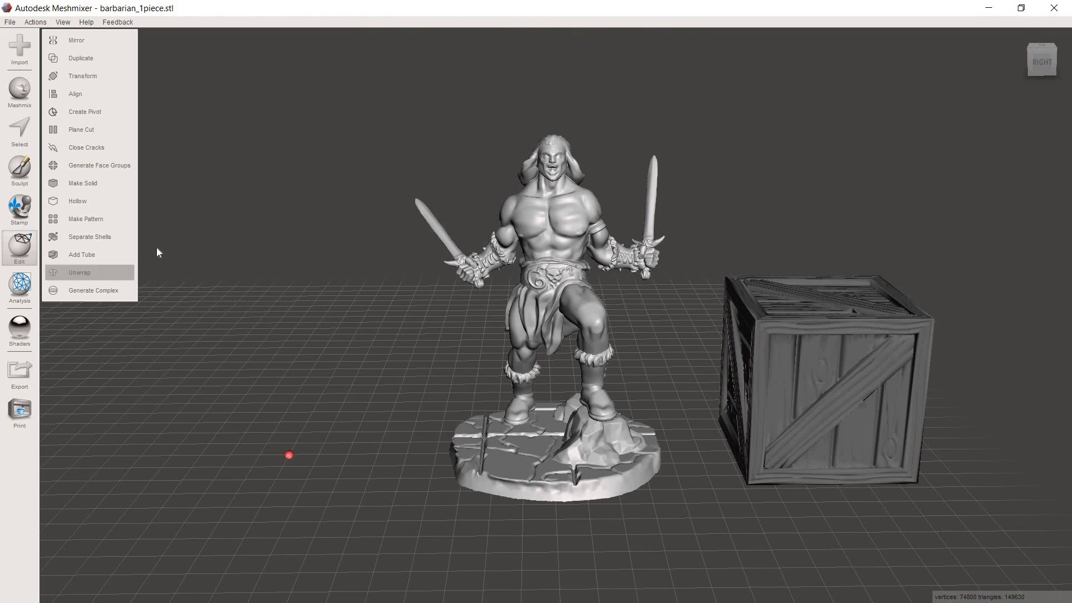
{"action": "left_click", "coordinate": [92, 237]}
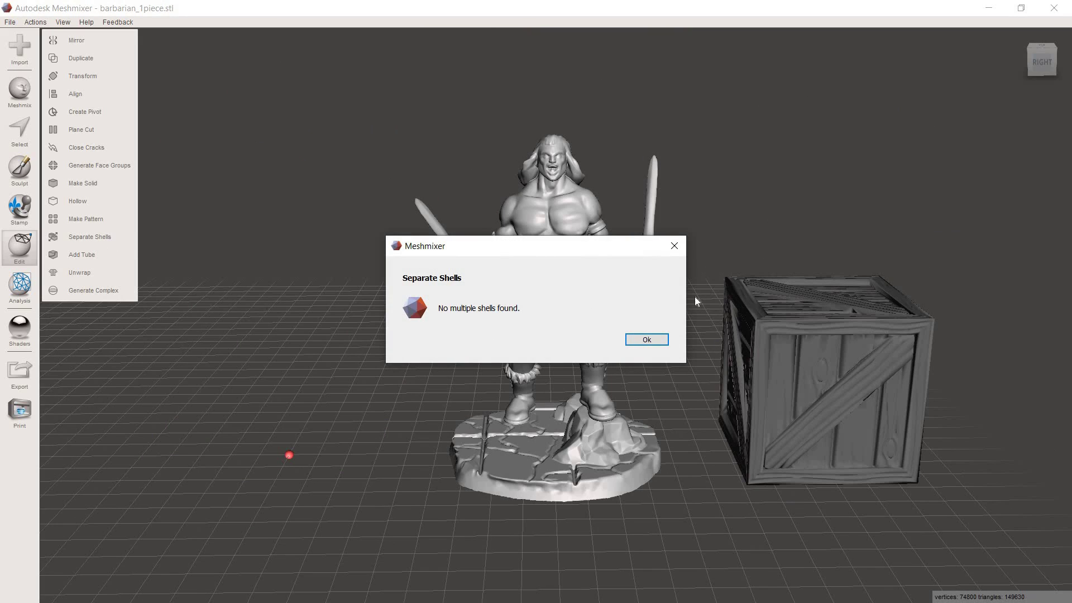
{"action": "left_click", "coordinate": [647, 340]}
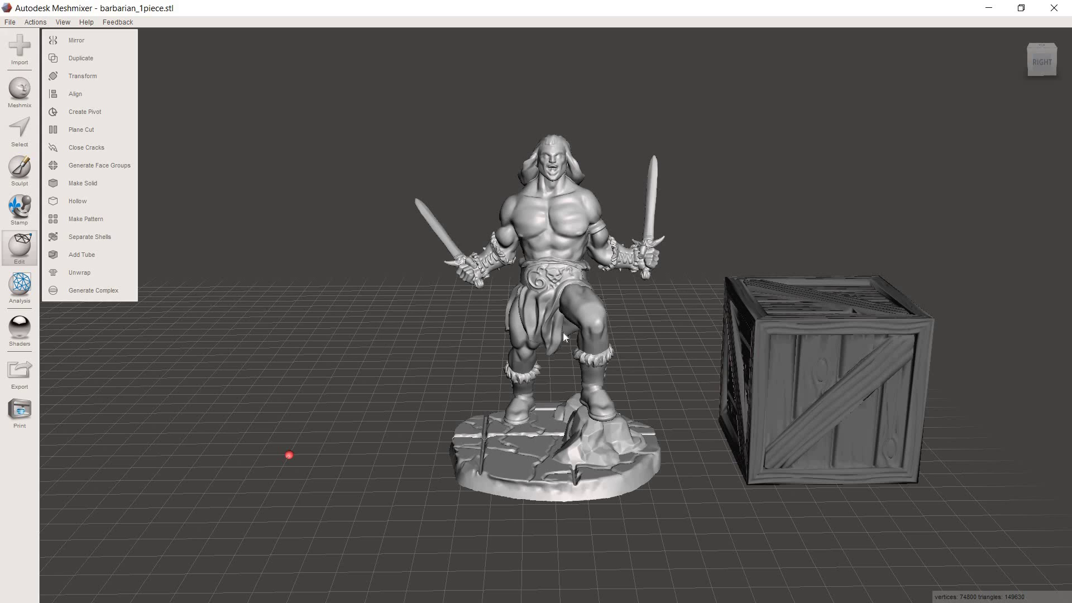
- Plane-cut the barbarian just above its round stone base, then orbit to inspect the result
{"action": "left_click", "coordinate": [92, 131]}
{"action": "left_click_drag", "start_coordinate": [534, 271], "coordinate": [536, 404]}
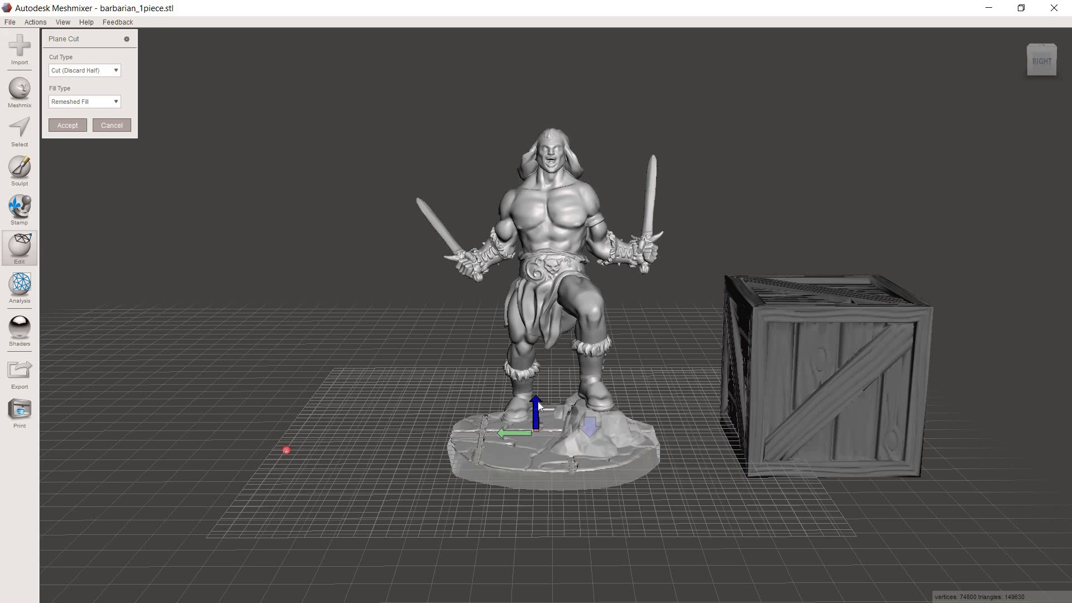
{"action": "left_click_drag", "start_coordinate": [537, 401], "coordinate": [537, 399]}
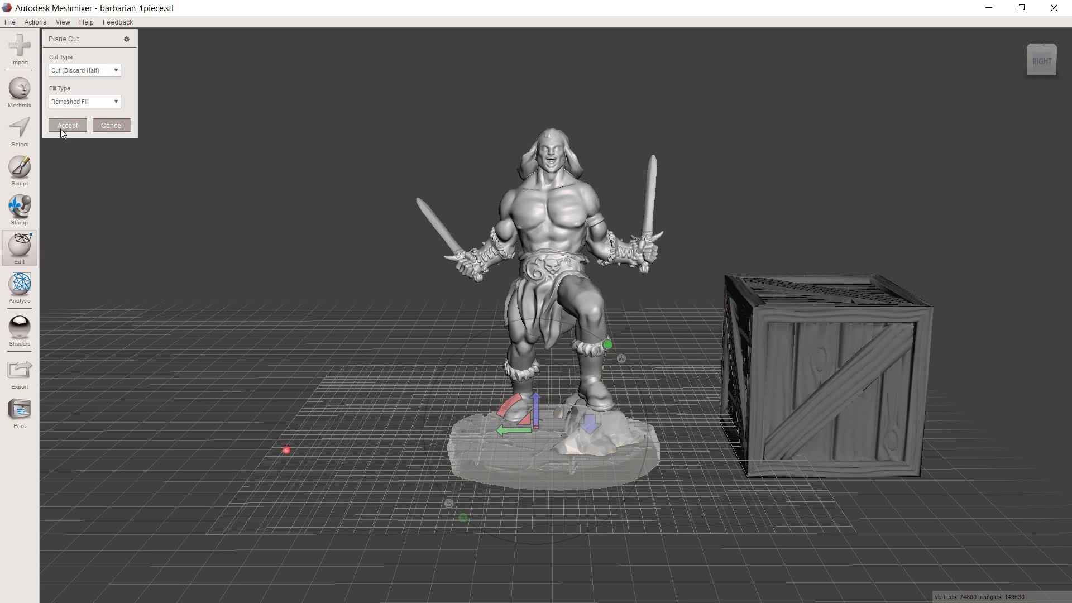
{"action": "key", "text": "Return"}
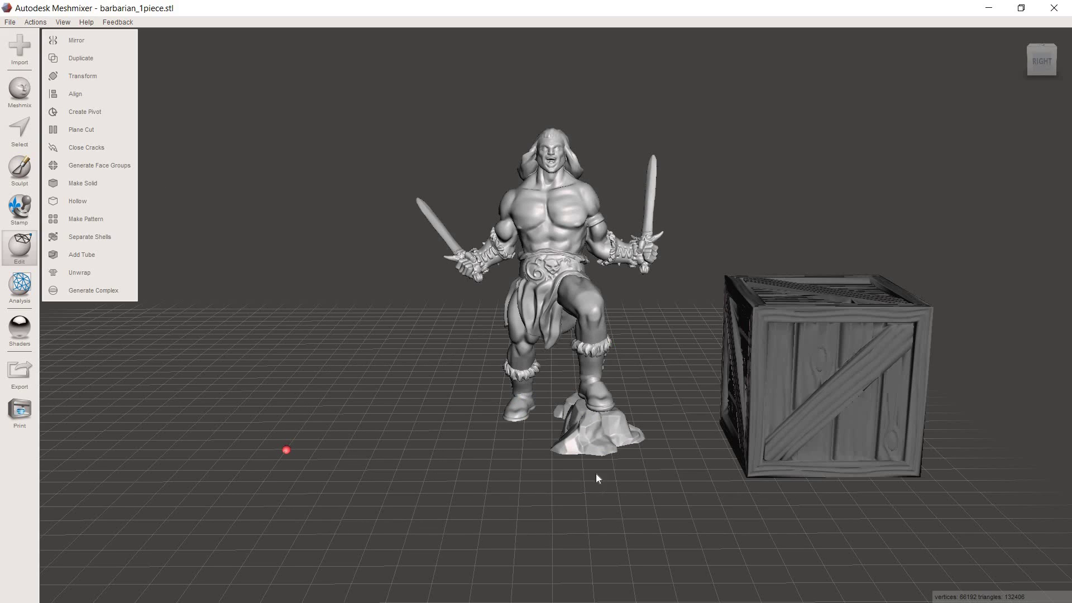
{"action": "mouse_move", "coordinate": [442, 425]}
{"action": "right_mouse_down"}
{"action": "mouse_move", "coordinate": [452, 394]}
{"action": "mouse_move", "coordinate": [518, 407]}
{"action": "mouse_move", "coordinate": [434, 423]}
{"action": "right_mouse_up"}
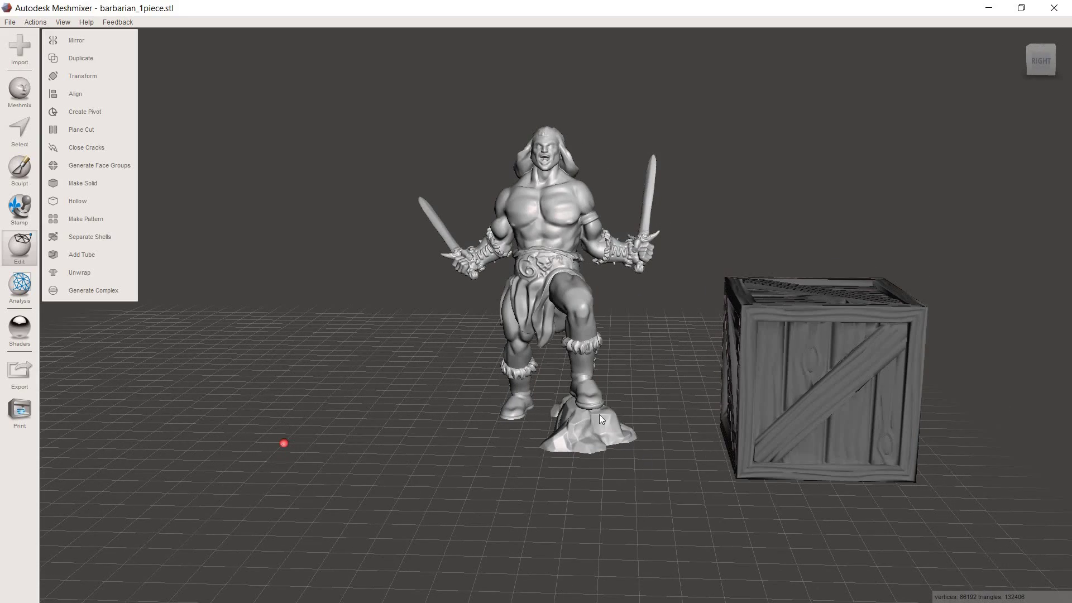
{"action": "right_click_drag", "start_coordinate": [603, 450], "coordinate": [526, 384]}
{"action": "right_click_drag", "start_coordinate": [513, 443], "coordinate": [598, 363]}
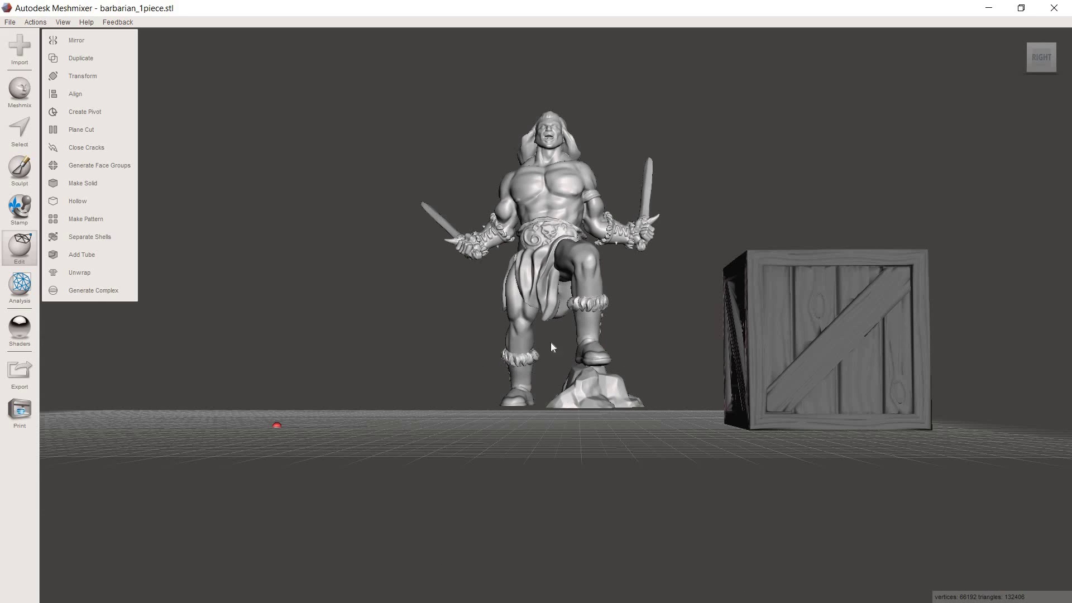
{"action": "right_click_drag", "start_coordinate": [551, 342], "coordinate": [530, 448]}
{"action": "right_click_drag", "start_coordinate": [611, 437], "coordinate": [590, 444]}
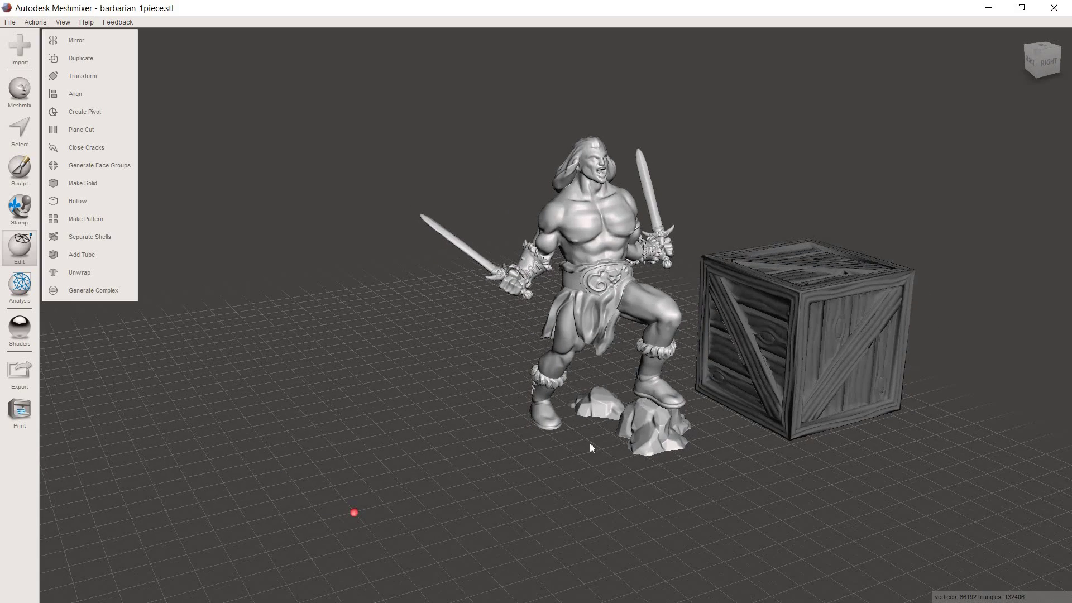
{"action": "right_click_drag", "start_coordinate": [655, 421], "coordinate": [527, 397]}
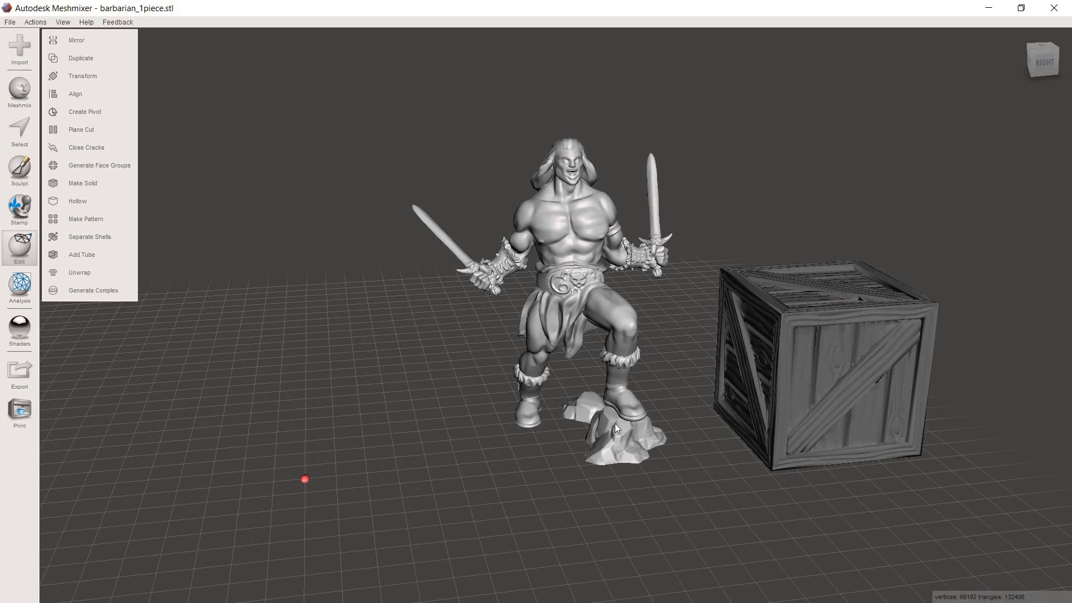
- Select the barbarian and brush-select the leftover rock together with the right boot
{"action": "left_click", "coordinate": [824, 365]}
{"action": "left_click", "coordinate": [624, 447]}
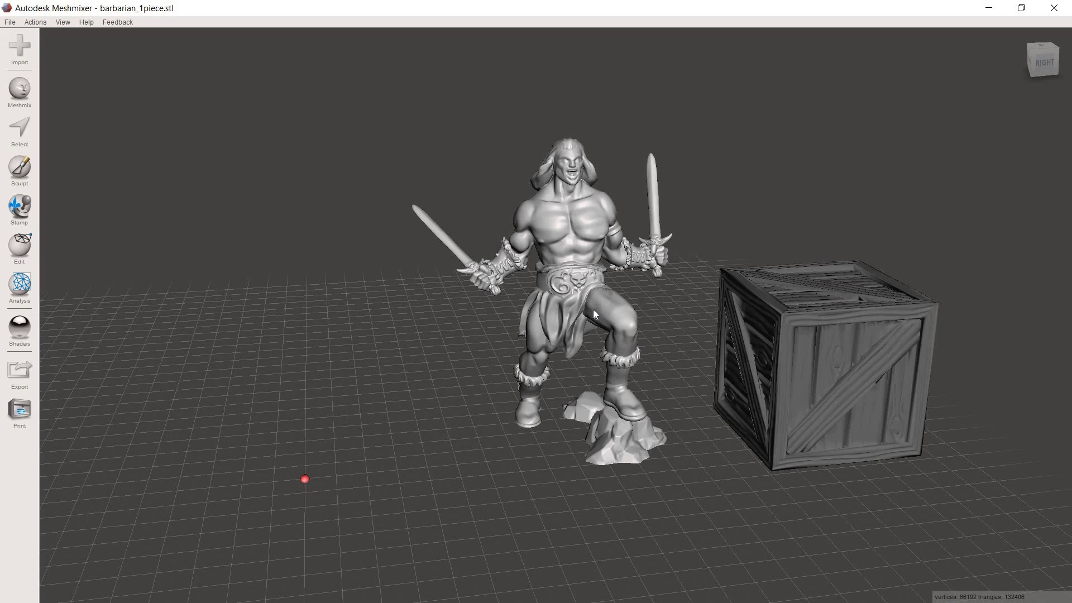
{"action": "left_click", "coordinate": [28, 138]}
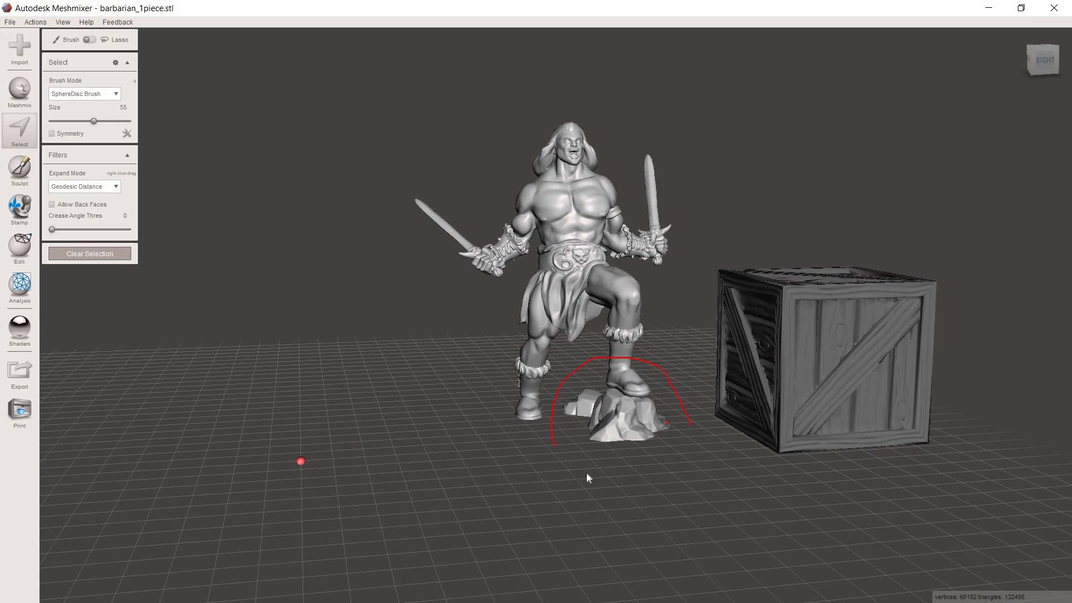
{"action": "left_click_drag", "start_coordinate": [687, 420], "coordinate": [688, 418]}
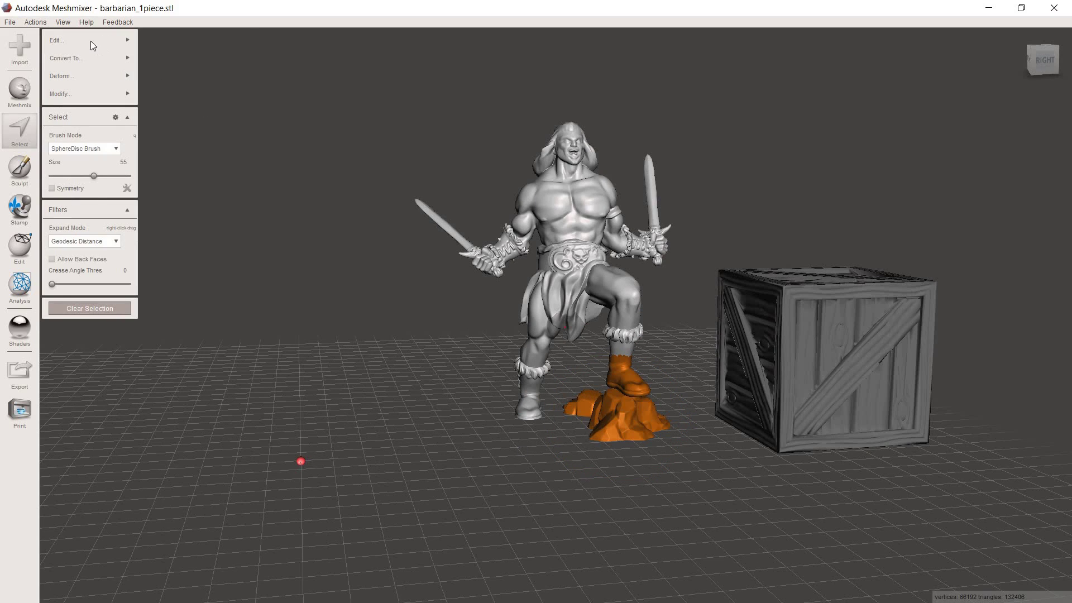
{"action": "mouse_move", "coordinate": [91, 41]}
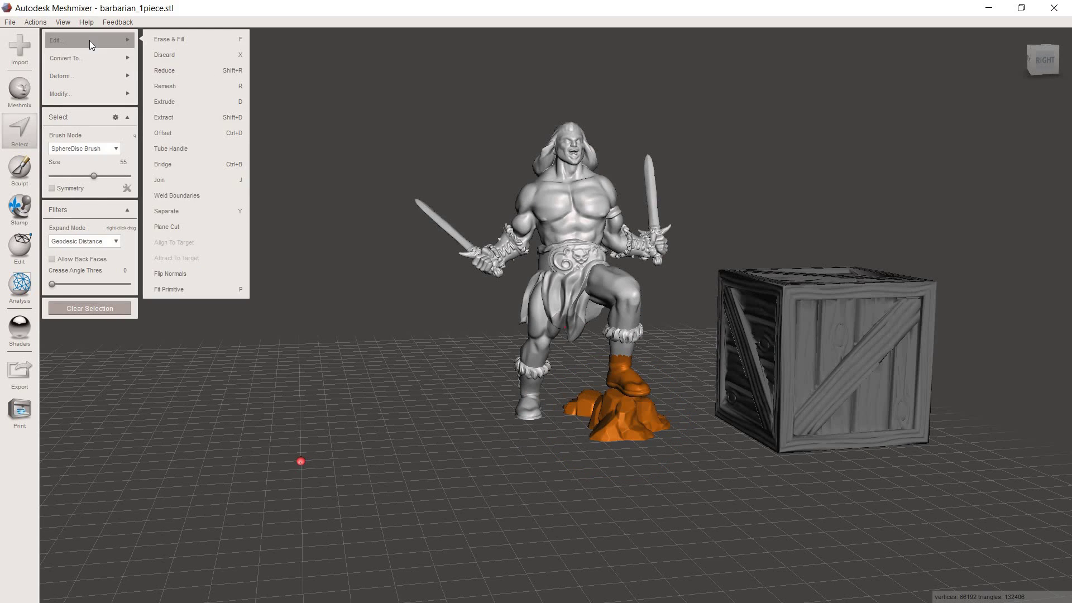
- Plane-cut the selection level with the boot sole, removing the rock under the right foot
{"action": "left_click", "coordinate": [186, 229]}
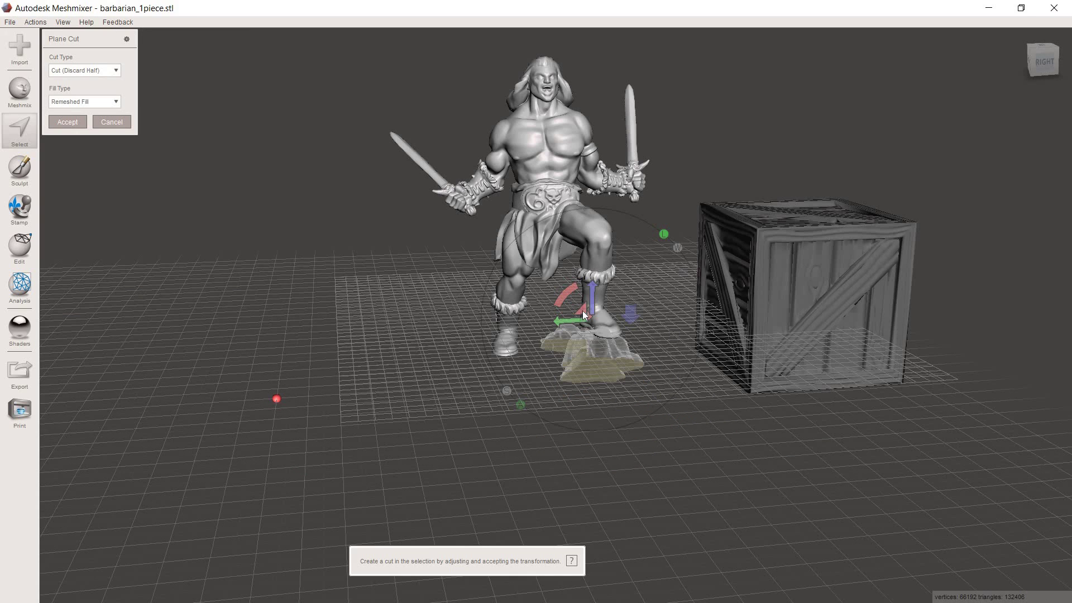
{"action": "left_click_drag", "start_coordinate": [591, 288], "coordinate": [612, 334]}
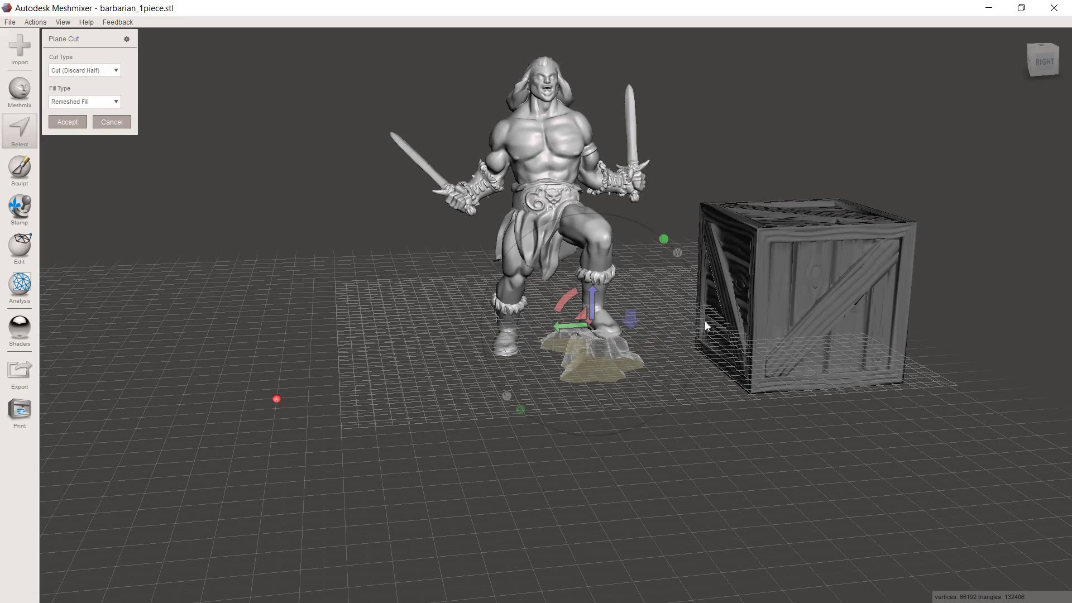
{"action": "scroll", "coordinate": [720, 306], "scroll_direction": "up", "scroll_amount": 8}
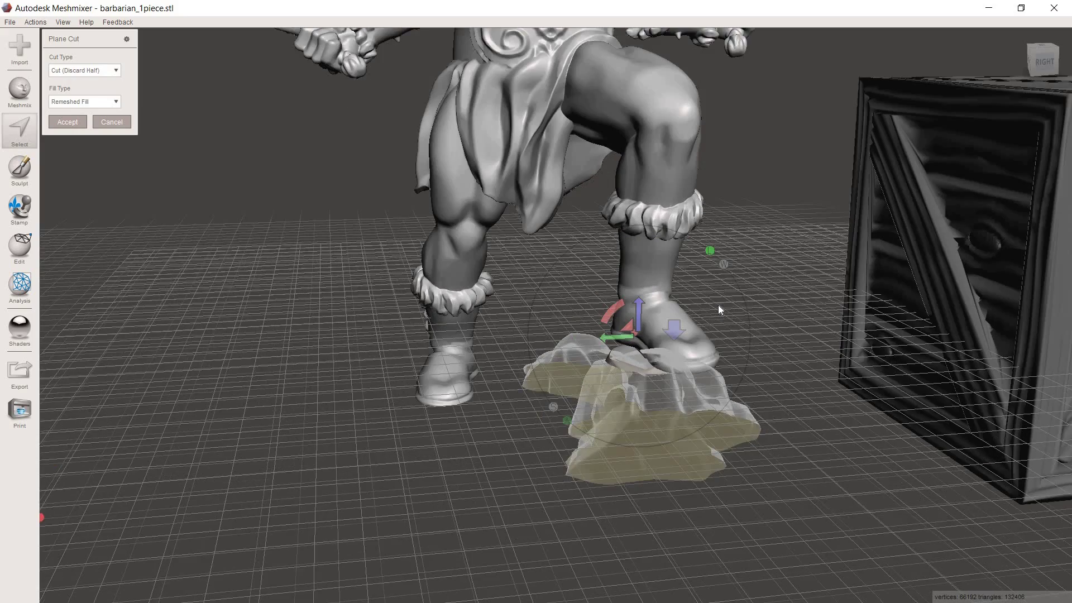
{"action": "scroll", "coordinate": [718, 305], "scroll_direction": "up", "scroll_amount": 3}
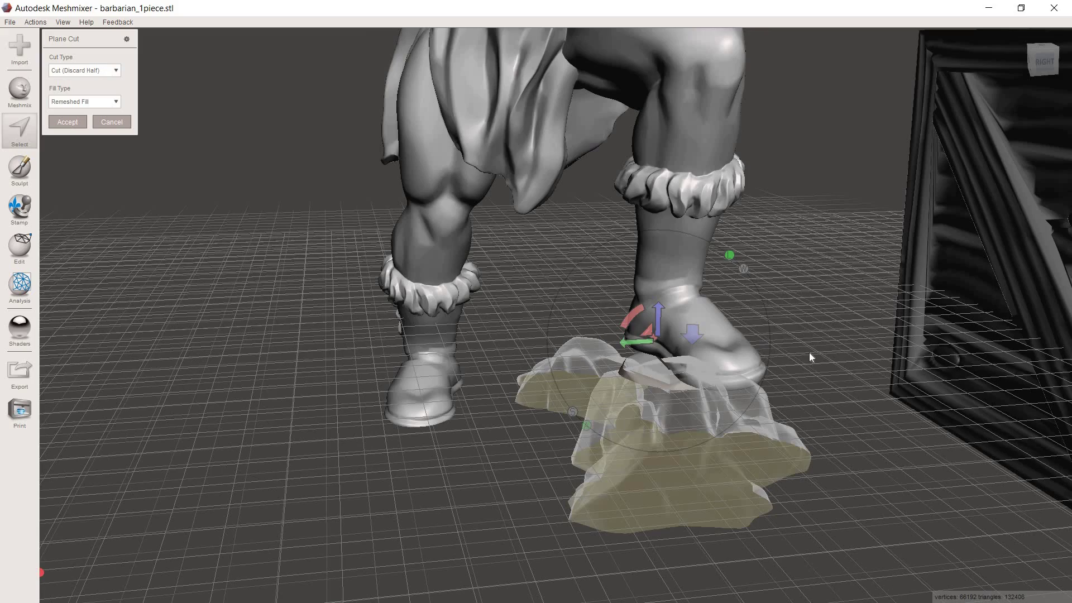
{"action": "right_click_drag", "start_coordinate": [812, 359], "coordinate": [732, 279]}
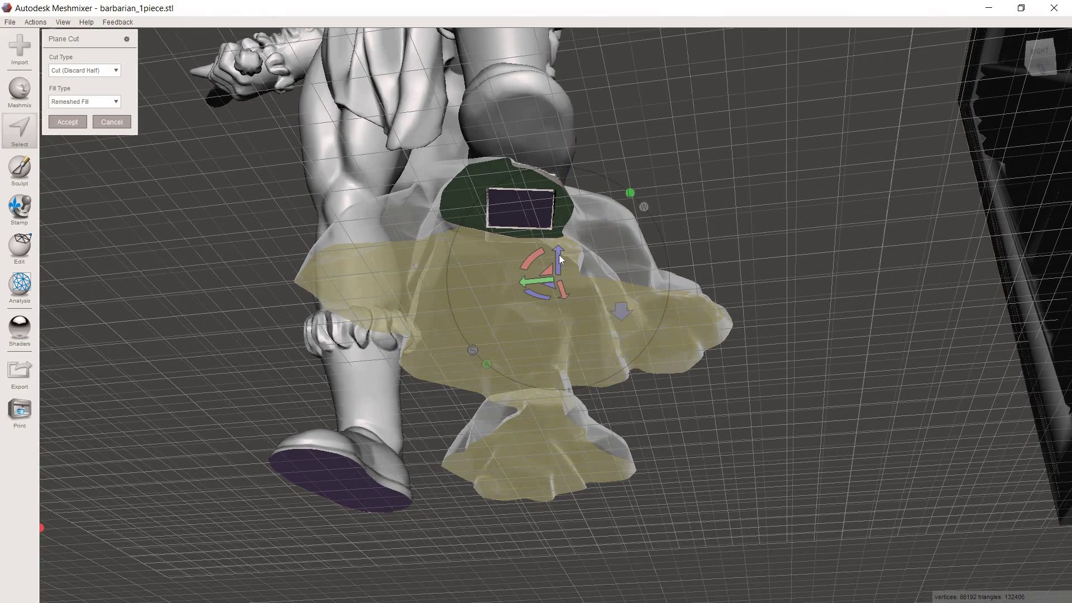
{"action": "left_click_drag", "start_coordinate": [558, 255], "coordinate": [560, 238]}
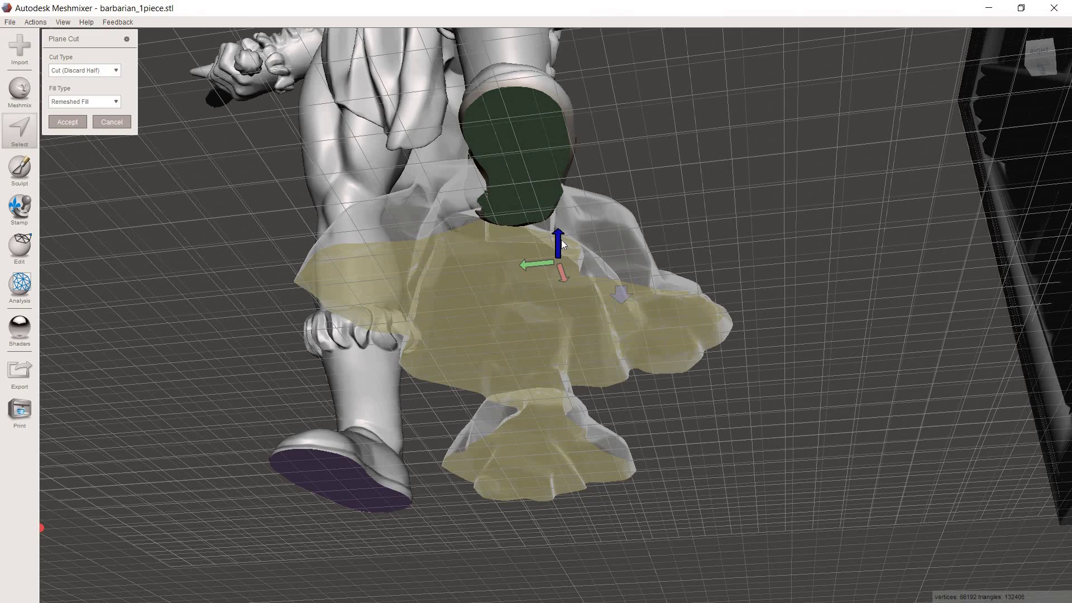
{"action": "mouse_move", "coordinate": [702, 251]}
{"action": "right_click_drag", "start_coordinate": [671, 235], "coordinate": [620, 223]}
{"action": "left_click_drag", "start_coordinate": [574, 194], "coordinate": [575, 200]}
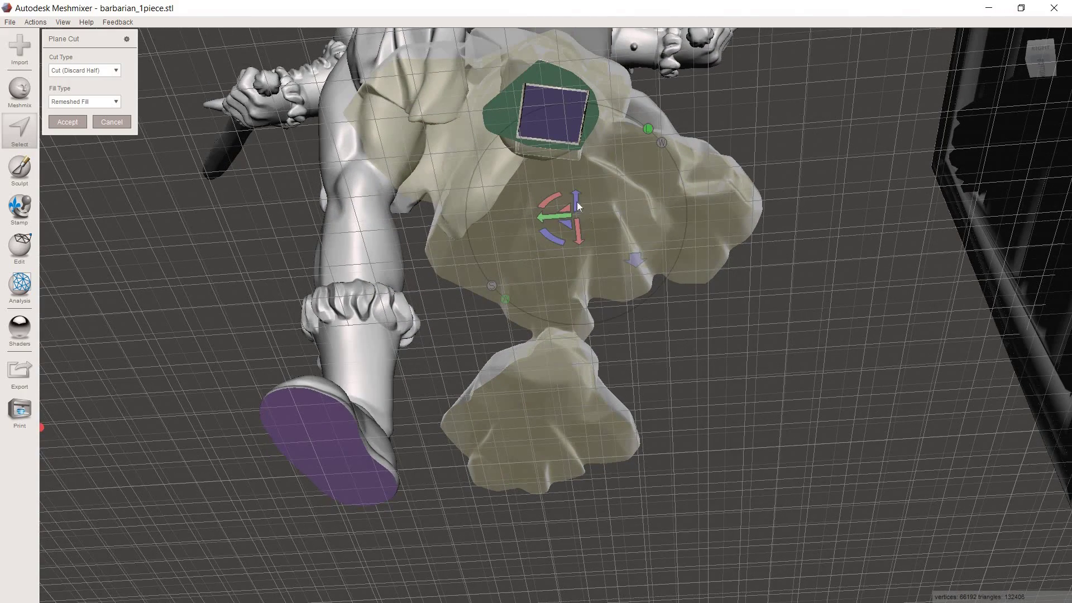
{"action": "left_click_drag", "start_coordinate": [578, 206], "coordinate": [574, 200]}
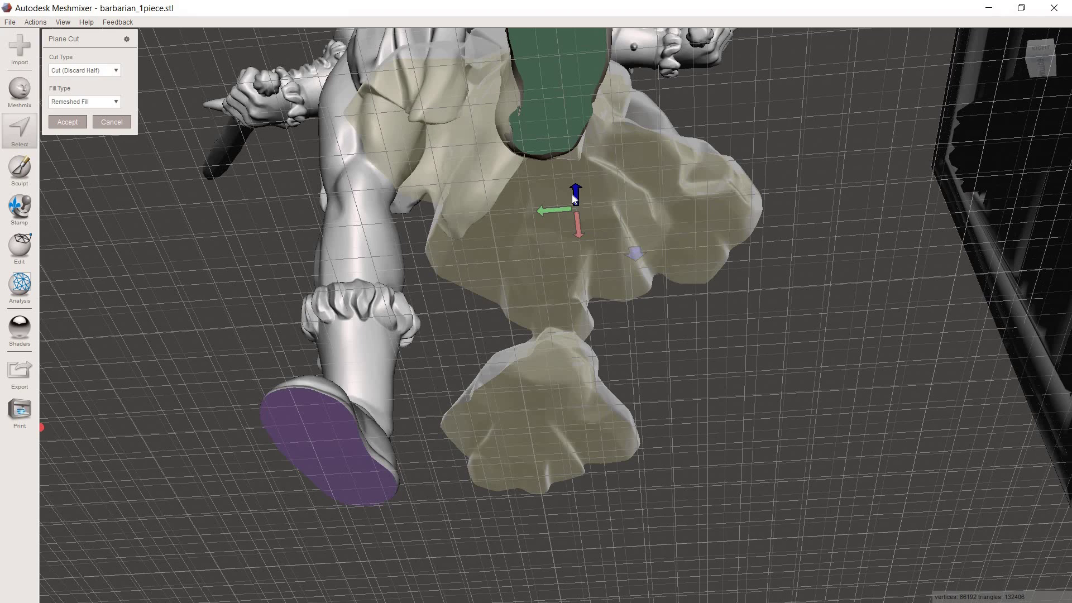
{"action": "left_click_drag", "start_coordinate": [575, 198], "coordinate": [575, 199]}
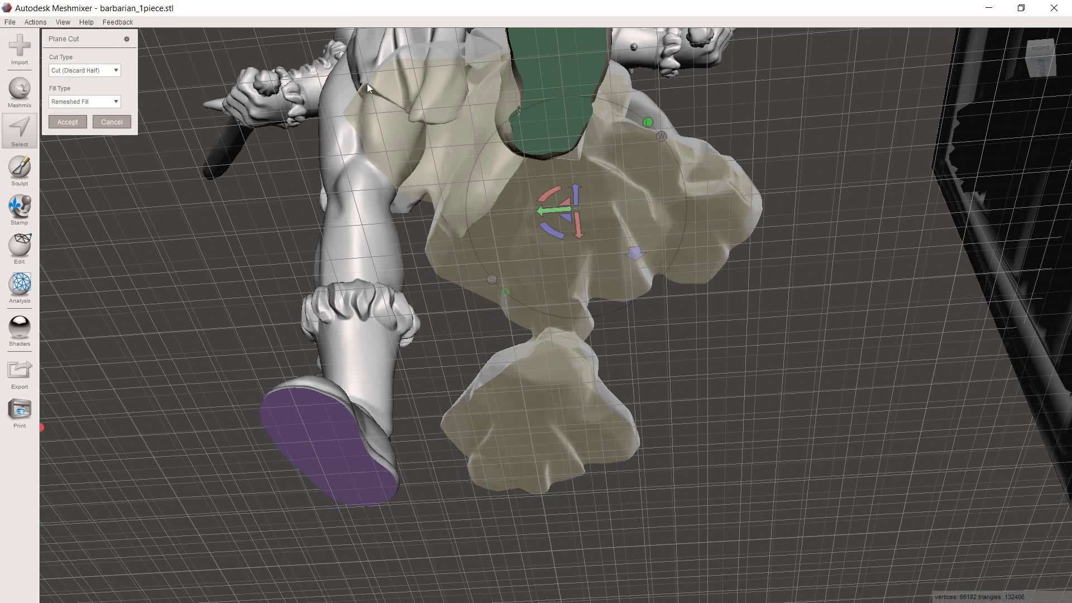
{"action": "left_click", "coordinate": [67, 122]}
{"action": "right_click_drag", "start_coordinate": [624, 274], "coordinate": [618, 383]}
- In the Object Browser, unhide miejska3.stl and keep only barbarian_1piece selected
{"action": "scroll", "coordinate": [618, 381], "scroll_direction": "down", "scroll_amount": 5}
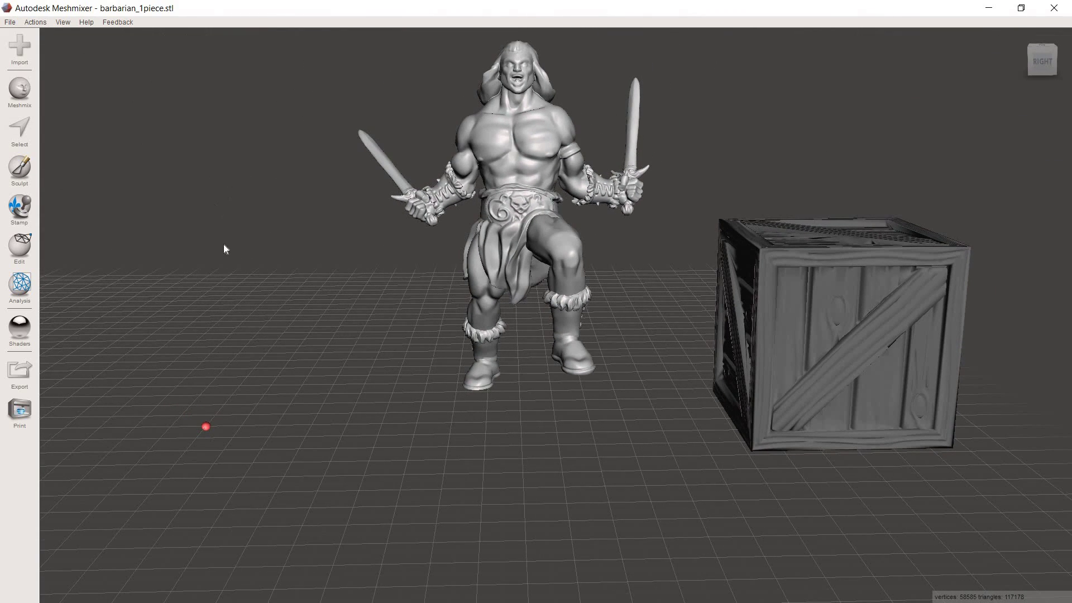
{"action": "left_click", "coordinate": [64, 26]}
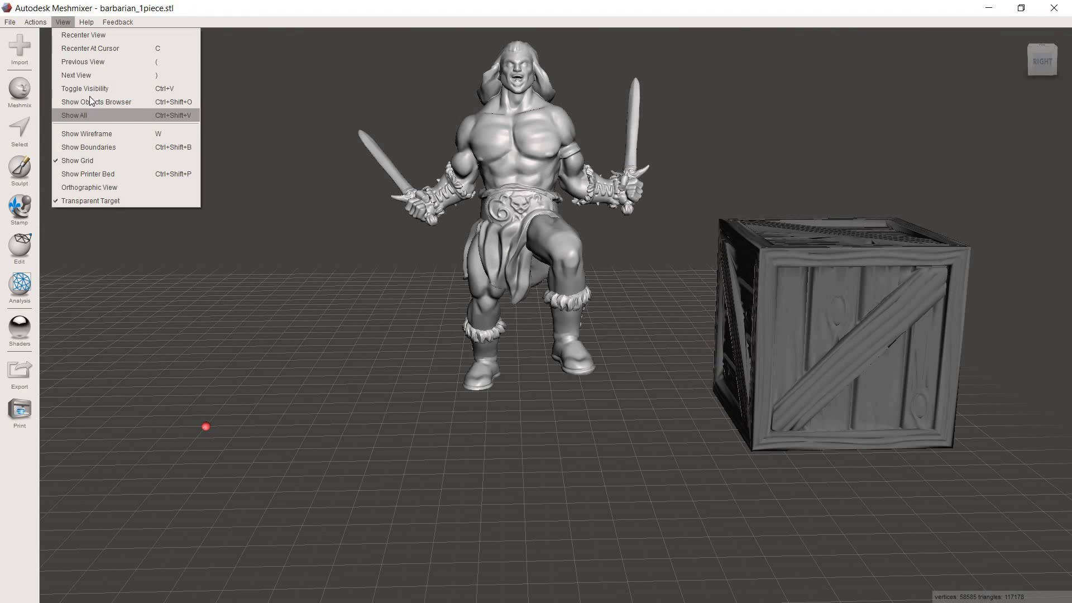
{"action": "left_click", "coordinate": [92, 102]}
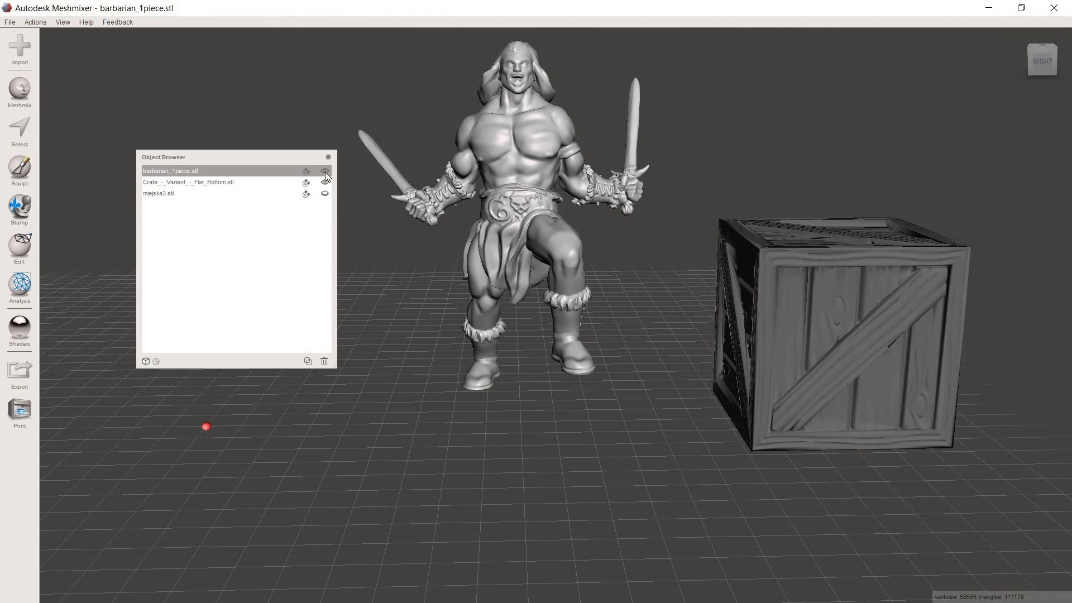
{"action": "left_click", "coordinate": [324, 193]}
{"action": "left_click", "coordinate": [193, 193], "text": "shift"}
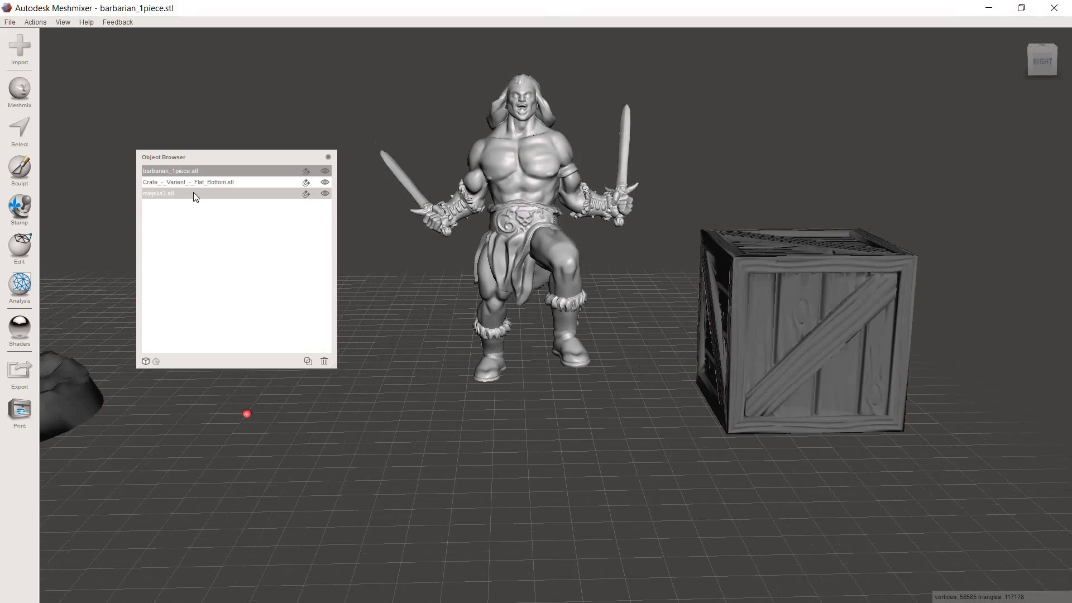
{"action": "left_click", "coordinate": [279, 172]}
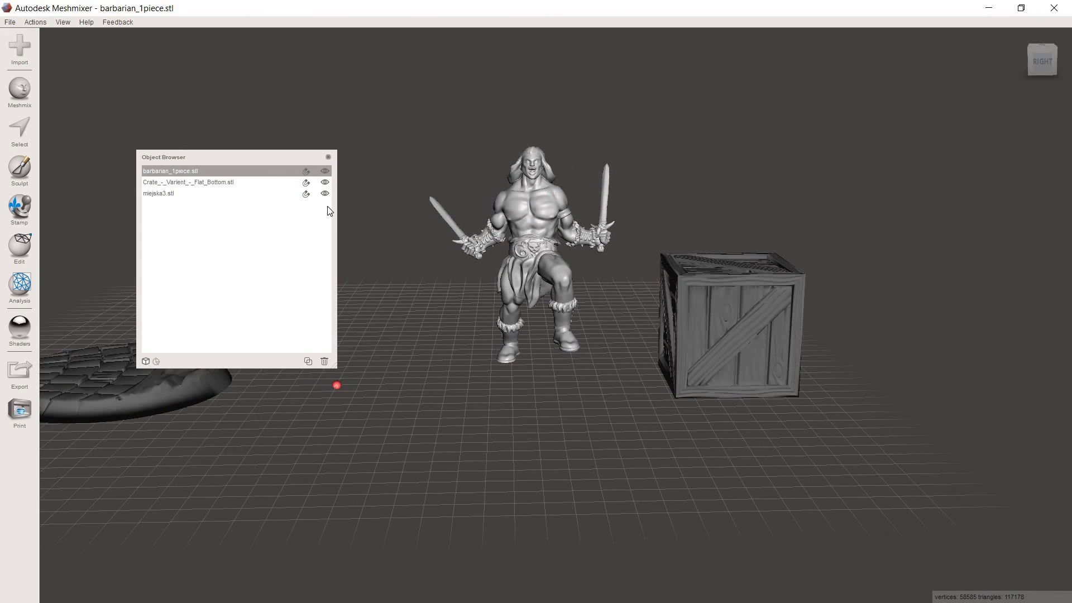
- Leave the cobblestone base visible, close the browser, and select the base for editing
{"action": "left_click", "coordinate": [325, 193]}
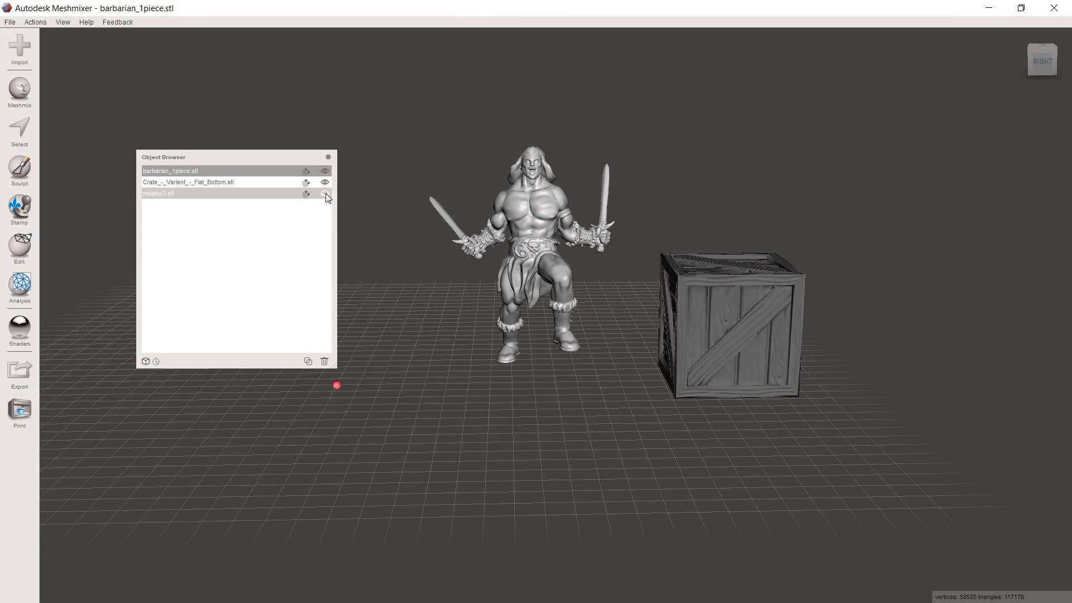
{"action": "left_click", "coordinate": [326, 193]}
{"action": "left_click", "coordinate": [326, 193]}
{"action": "left_click", "coordinate": [325, 193]}
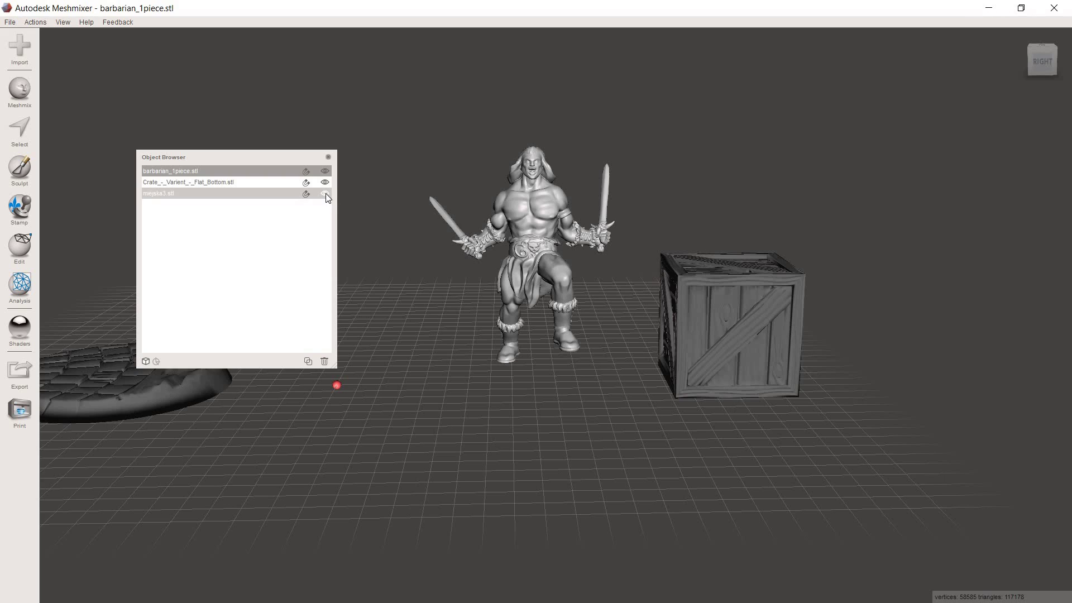
{"action": "left_click", "coordinate": [329, 157]}
{"action": "left_click", "coordinate": [162, 384]}
{"action": "left_click", "coordinate": [29, 250]}
- Move the cobblestone base under the barbarian along X and Z, and shrink it to about 0.85 scale
{"action": "left_click", "coordinate": [100, 76]}
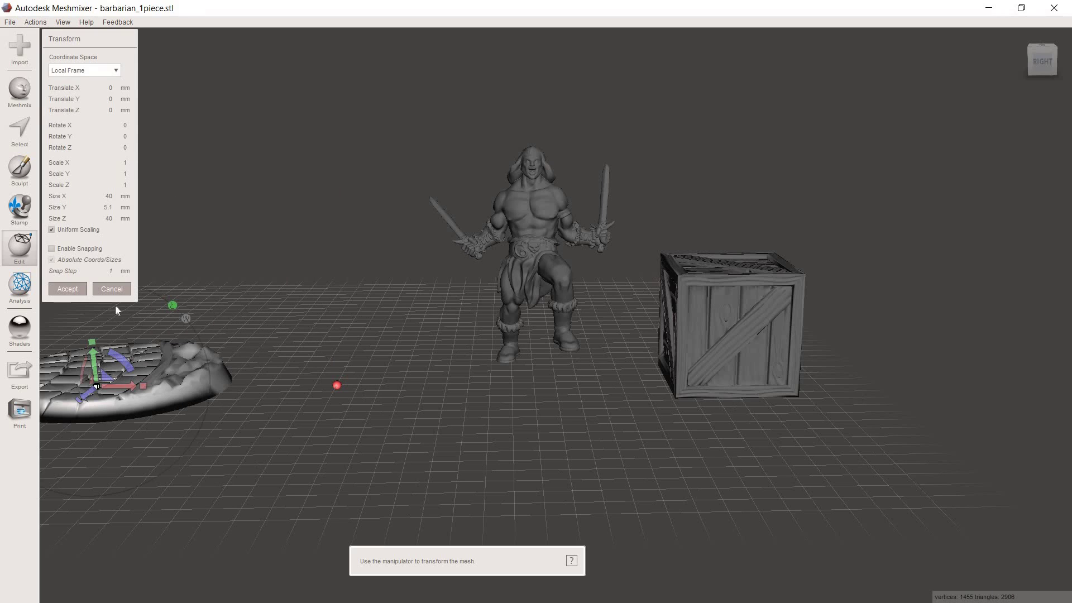
{"action": "left_click_drag", "start_coordinate": [127, 388], "coordinate": [551, 393]}
{"action": "right_click_drag", "start_coordinate": [551, 394], "coordinate": [523, 405]}
{"action": "left_click_drag", "start_coordinate": [518, 407], "coordinate": [529, 417]}
{"action": "right_click_drag", "start_coordinate": [529, 417], "coordinate": [507, 385]}
{"action": "left_click_drag", "start_coordinate": [514, 382], "coordinate": [478, 384]}
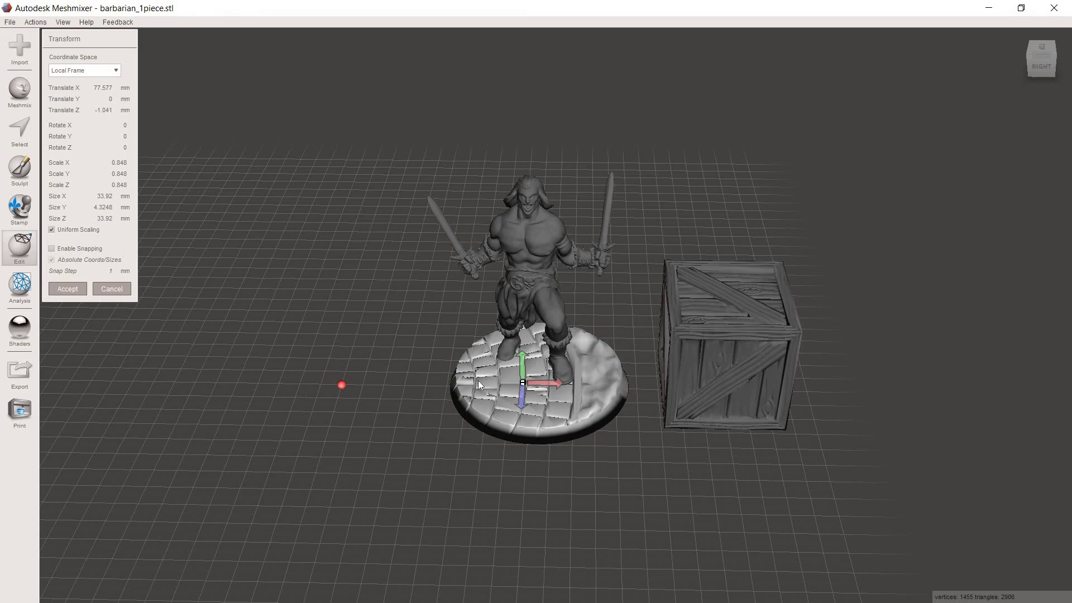
- Rotate the base, refine its position under the feet, and apply the transform at 0.848 scale
{"action": "right_click_drag", "start_coordinate": [479, 397], "coordinate": [564, 380]}
{"action": "right_click_drag", "start_coordinate": [568, 344], "coordinate": [548, 406]}
{"action": "left_click_drag", "start_coordinate": [548, 406], "coordinate": [473, 333]}
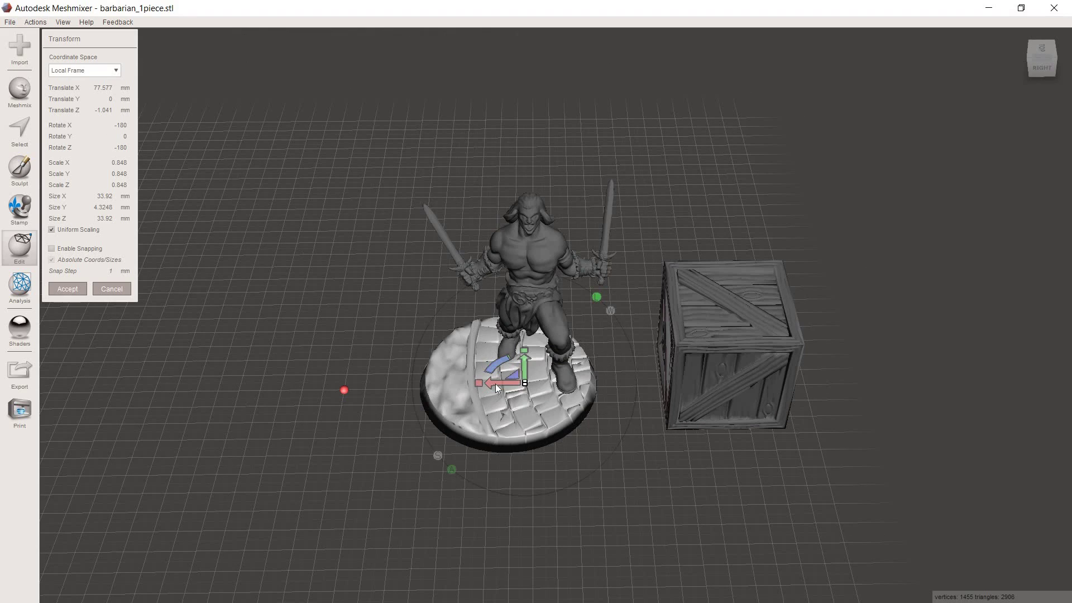
{"action": "left_click_drag", "start_coordinate": [496, 385], "coordinate": [542, 381]}
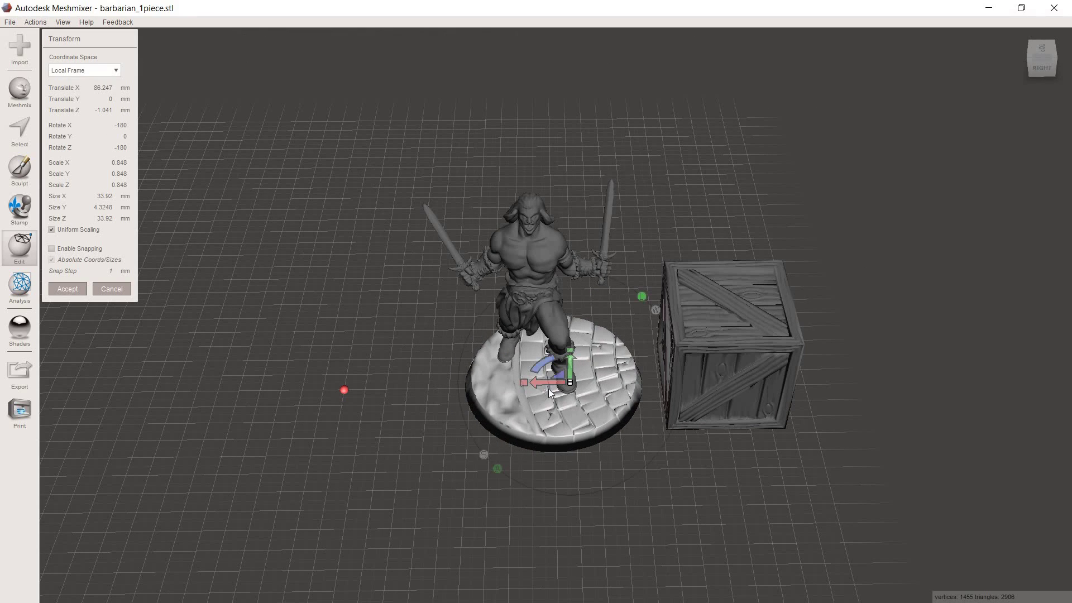
{"action": "mouse_move", "coordinate": [548, 368]}
{"action": "right_mouse_down"}
{"action": "mouse_move", "coordinate": [547, 300]}
{"action": "mouse_move", "coordinate": [553, 381]}
{"action": "right_mouse_up"}
{"action": "left_click_drag", "start_coordinate": [553, 384], "coordinate": [553, 384]}
{"action": "right_click_drag", "start_coordinate": [552, 384], "coordinate": [562, 363]}
{"action": "left_click", "coordinate": [85, 293]}
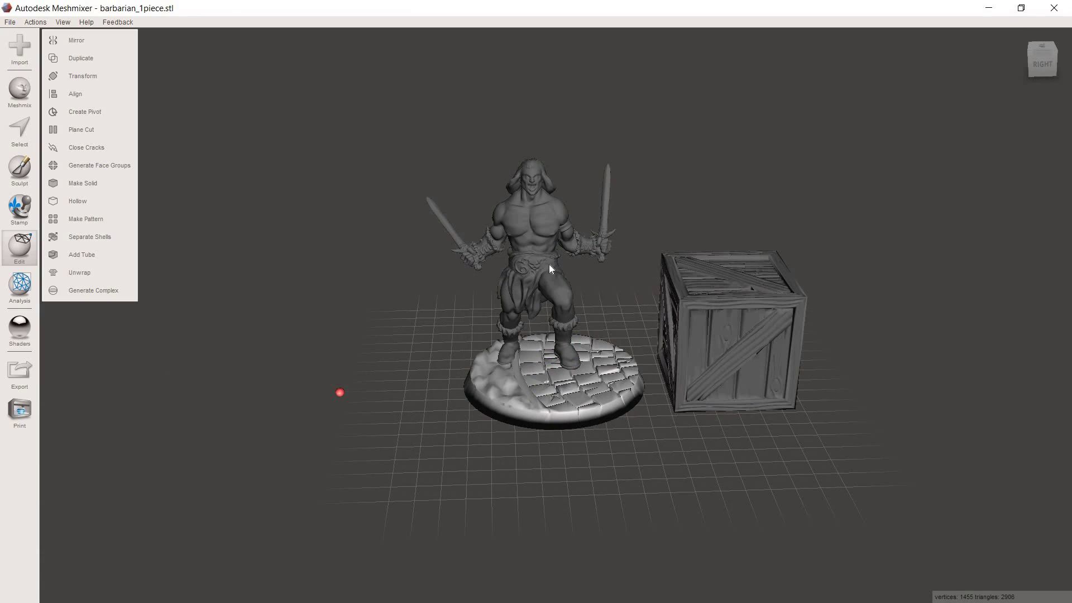
- Raise the barbarian about 0.49 mm along Y so his boots meet the base
{"action": "scroll", "coordinate": [544, 289], "scroll_direction": "up", "scroll_amount": 5}
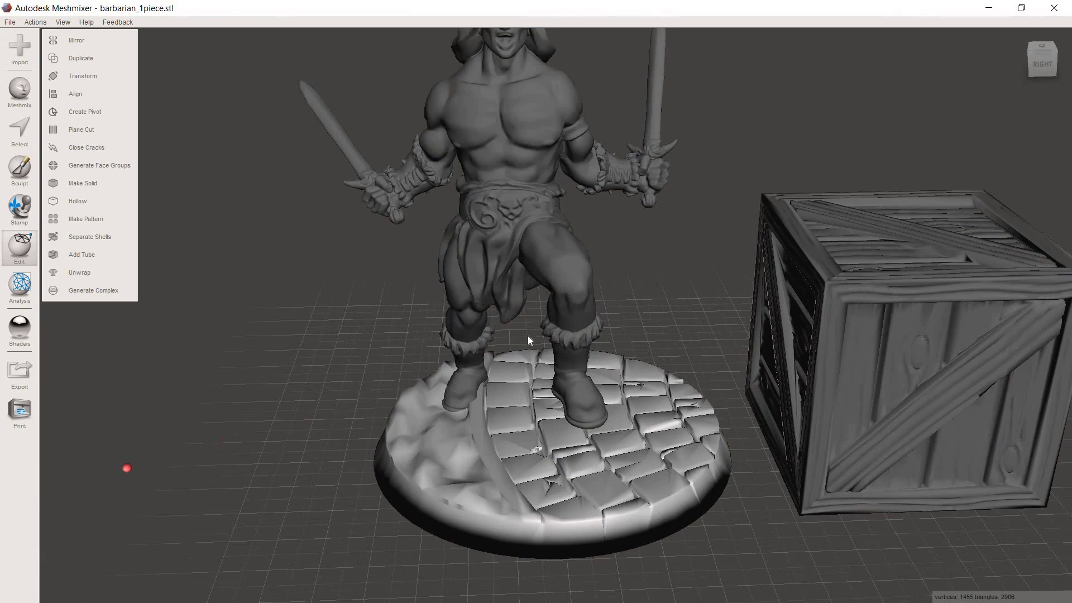
{"action": "right_click_drag", "start_coordinate": [527, 336], "coordinate": [506, 212]}
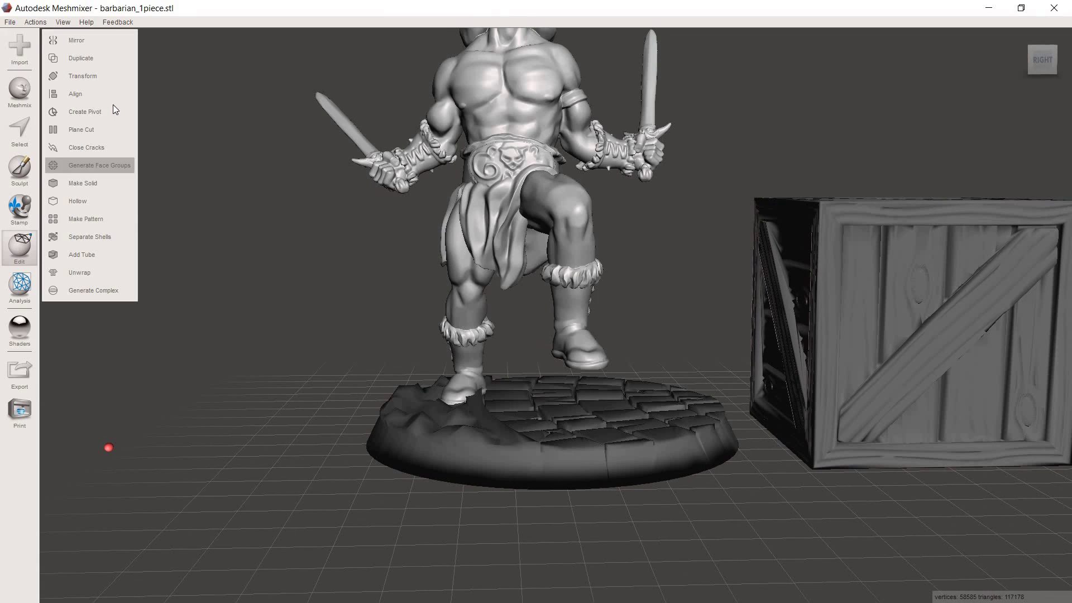
{"action": "left_click", "coordinate": [98, 76]}
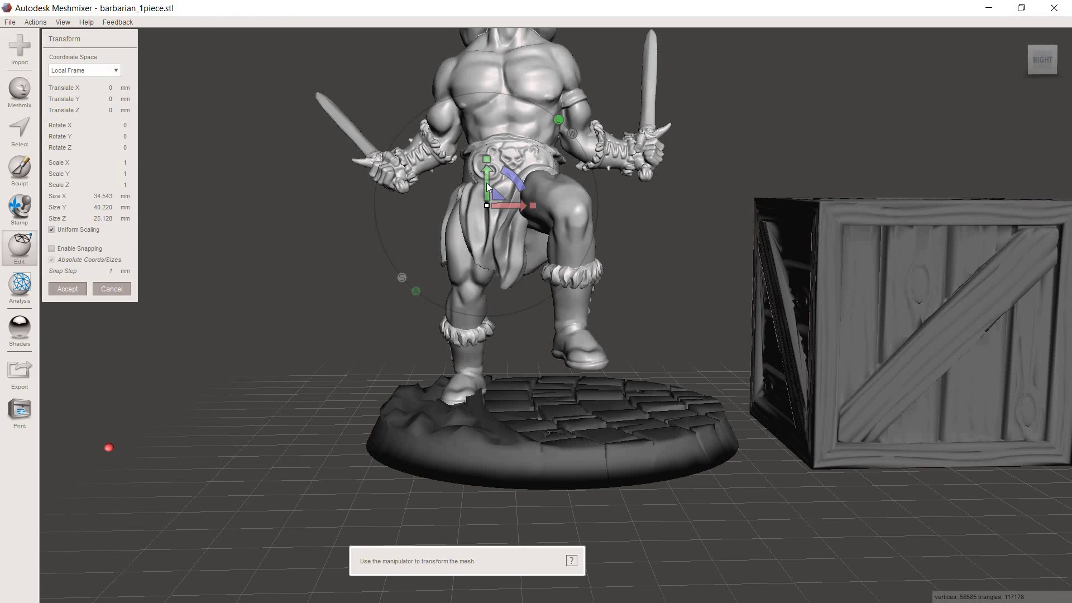
{"action": "mouse_move", "coordinate": [487, 185]}
{"action": "left_mouse_down"}
{"action": "mouse_move", "coordinate": [486, 167]}
{"action": "mouse_move", "coordinate": [487, 188]}
{"action": "left_mouse_up"}
{"action": "mouse_move", "coordinate": [539, 417]}
{"action": "right_mouse_down"}
{"action": "mouse_move", "coordinate": [471, 424]}
{"action": "mouse_move", "coordinate": [486, 412]}
{"action": "mouse_move", "coordinate": [553, 410]}
{"action": "right_mouse_up"}
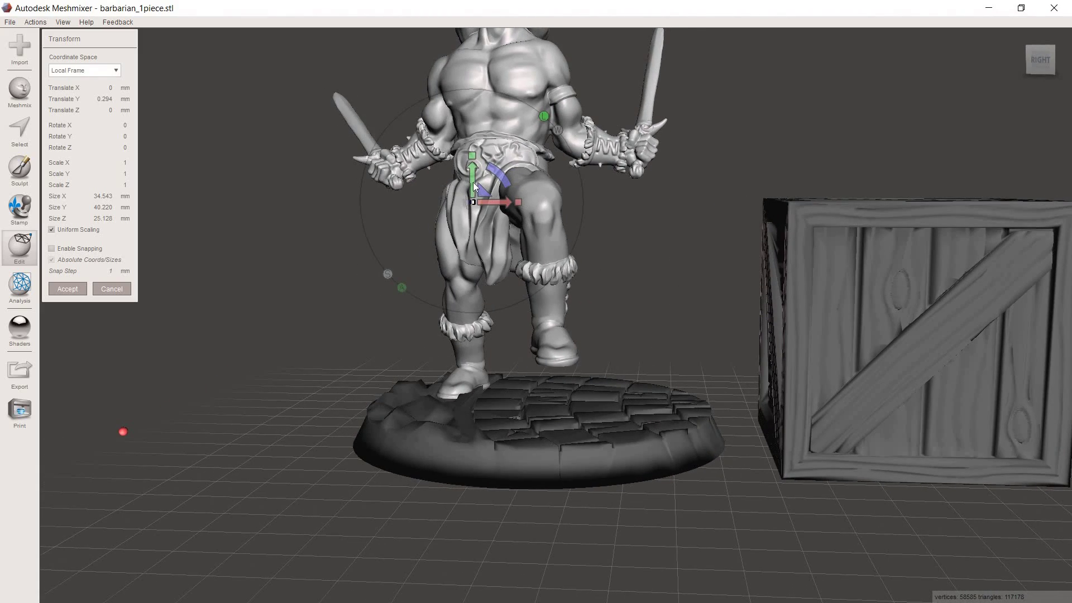
{"action": "left_click_drag", "start_coordinate": [473, 182], "coordinate": [474, 179]}
{"action": "right_click_drag", "start_coordinate": [473, 178], "coordinate": [481, 322]}
- Orbit and zoom to inspect the barbarian's feet resting on the cobblestone base
{"action": "scroll", "coordinate": [481, 322], "scroll_direction": "down", "scroll_amount": 5}
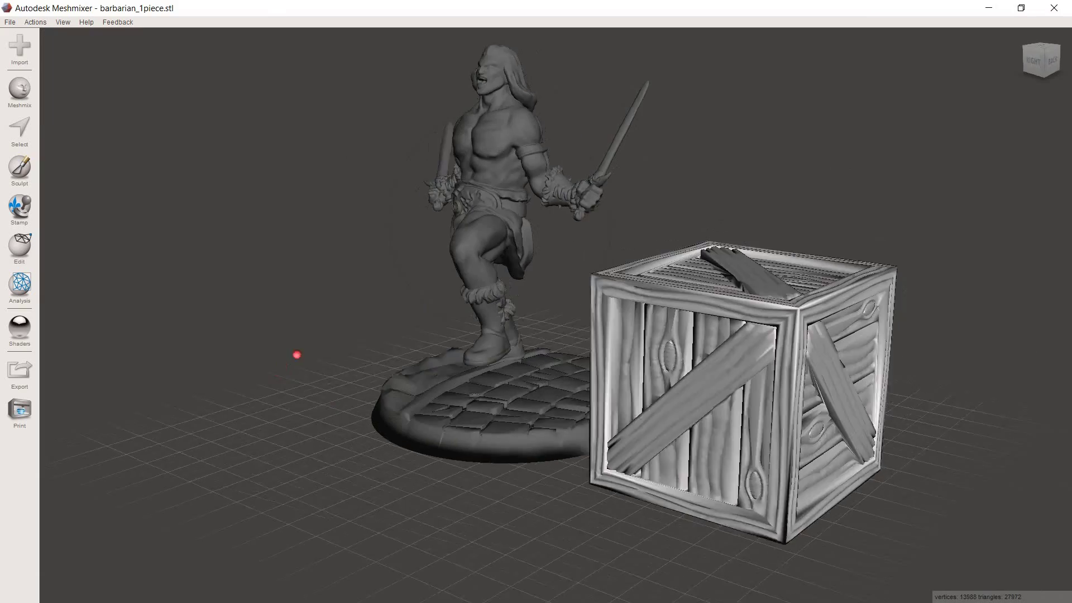
{"action": "right_click_drag", "start_coordinate": [642, 167], "coordinate": [735, 177]}
{"action": "scroll", "coordinate": [686, 251], "scroll_direction": "up", "scroll_amount": 10}
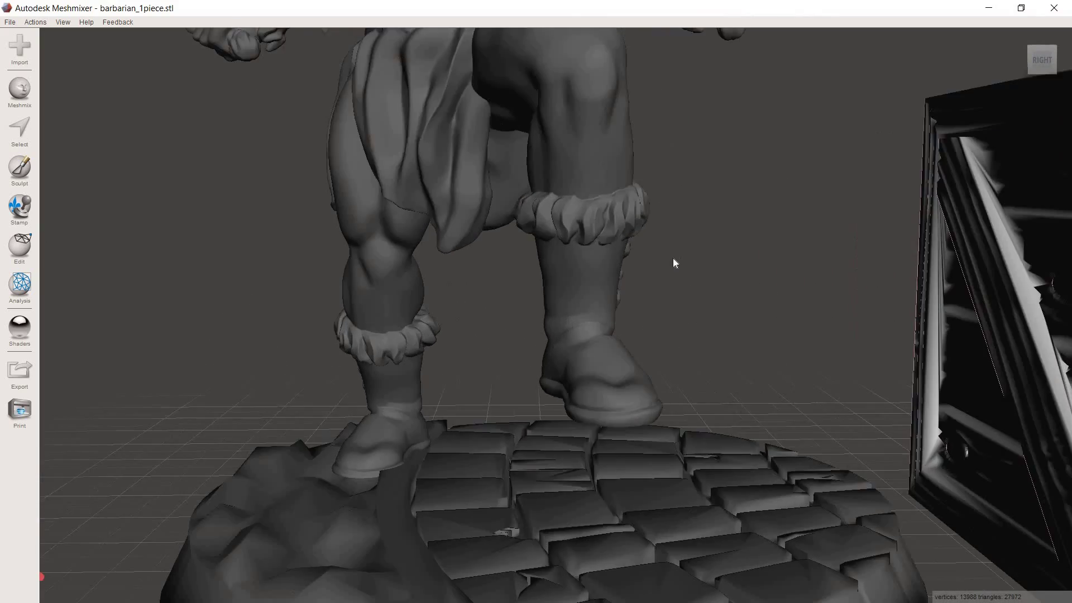
{"action": "right_click_drag", "start_coordinate": [674, 262], "coordinate": [443, 472]}
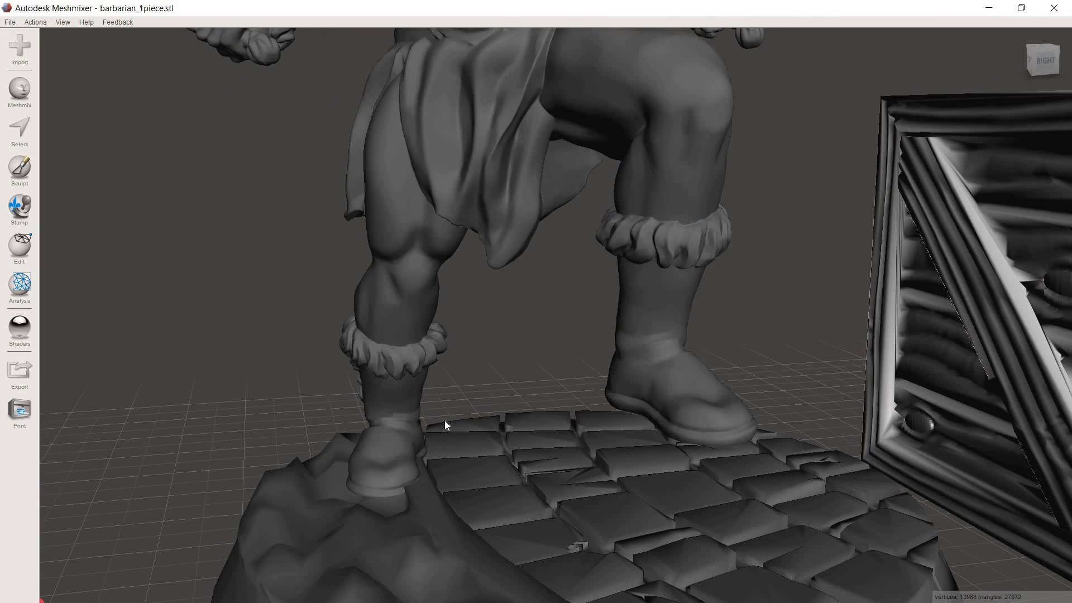
{"action": "scroll", "coordinate": [444, 420], "scroll_direction": "down", "scroll_amount": 10}
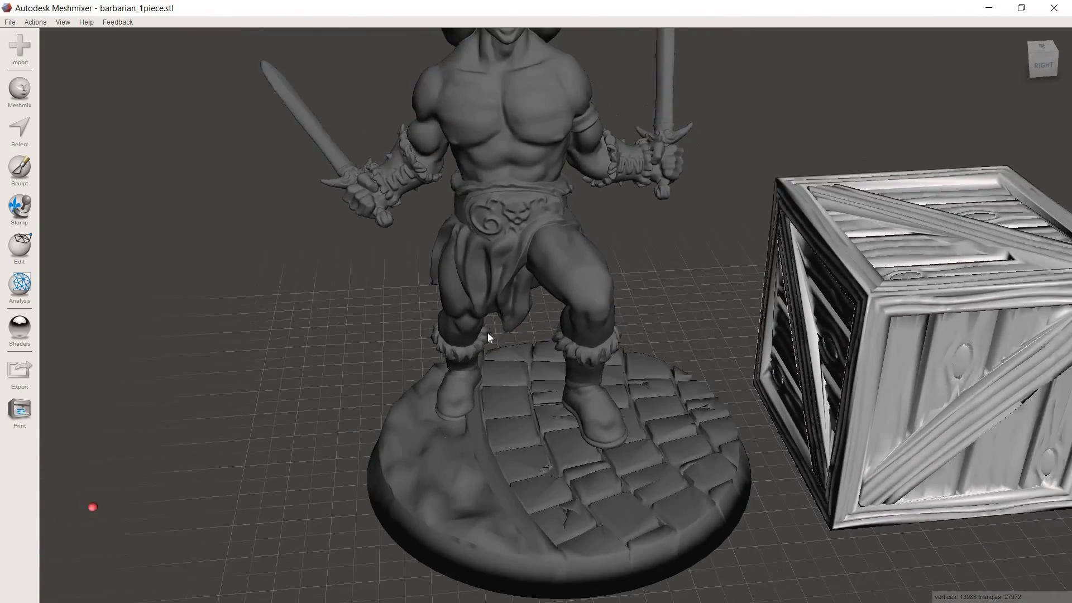
- Enlarge the cobblestone base to 1.0648 scale, checking it from side and front views
{"action": "scroll", "coordinate": [491, 340], "scroll_direction": "down", "scroll_amount": 3}
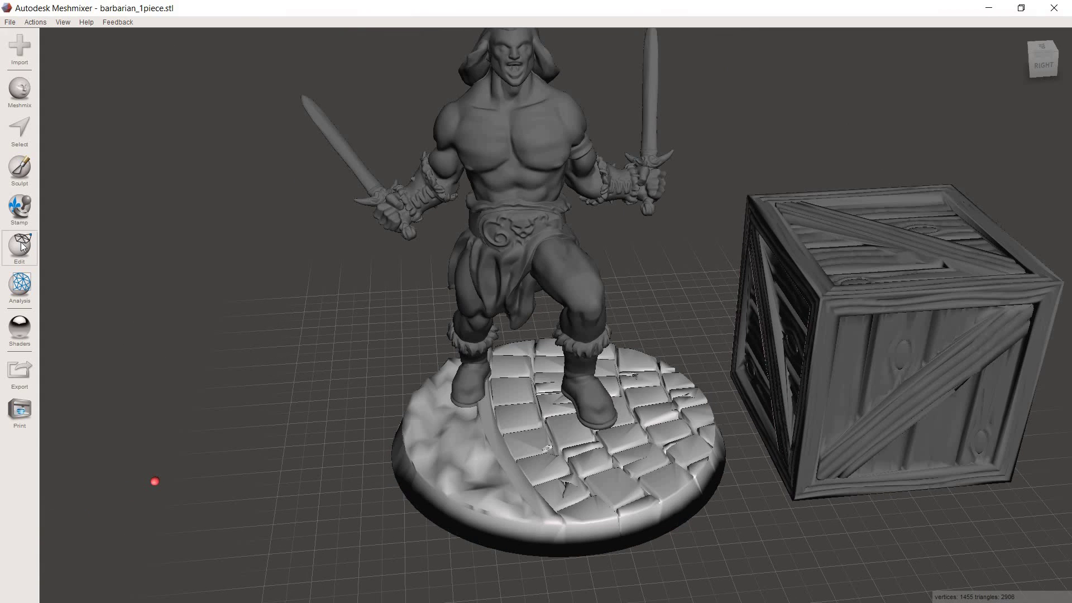
{"action": "left_click", "coordinate": [22, 246]}
{"action": "left_click", "coordinate": [94, 76]}
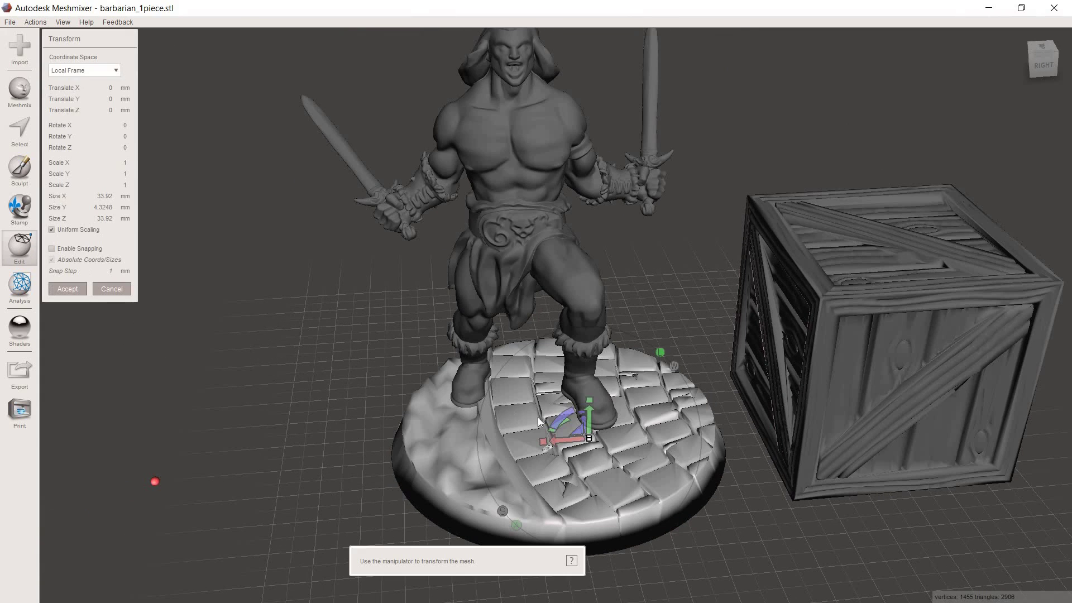
{"action": "left_click_drag", "start_coordinate": [589, 439], "coordinate": [545, 444]}
{"action": "right_click_drag", "start_coordinate": [545, 444], "coordinate": [444, 393]}
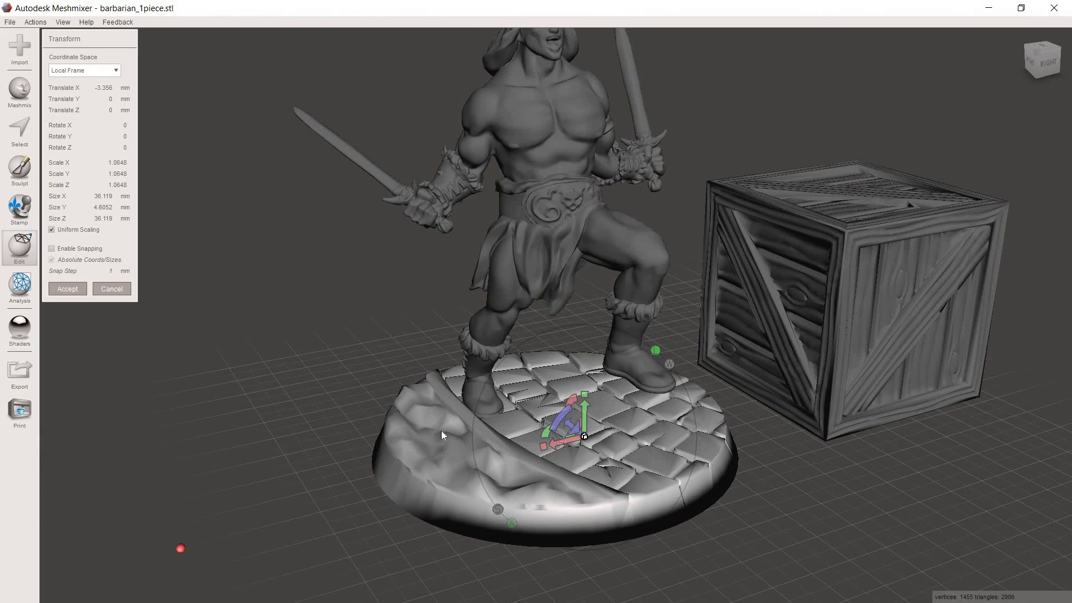
{"action": "right_click_drag", "start_coordinate": [457, 434], "coordinate": [414, 416]}
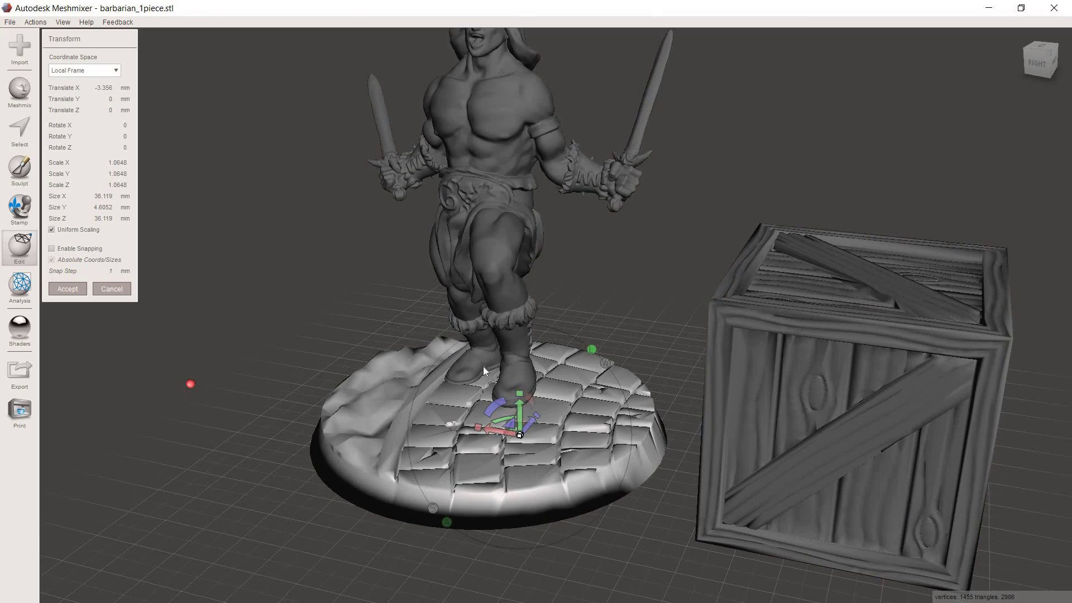
{"action": "right_click_drag", "start_coordinate": [461, 361], "coordinate": [410, 391]}
- Apply the base transform and confirm both feet sit on it beside the crate
{"action": "scroll", "coordinate": [436, 404], "scroll_direction": "up", "scroll_amount": 3}
{"action": "left_click", "coordinate": [78, 288]}
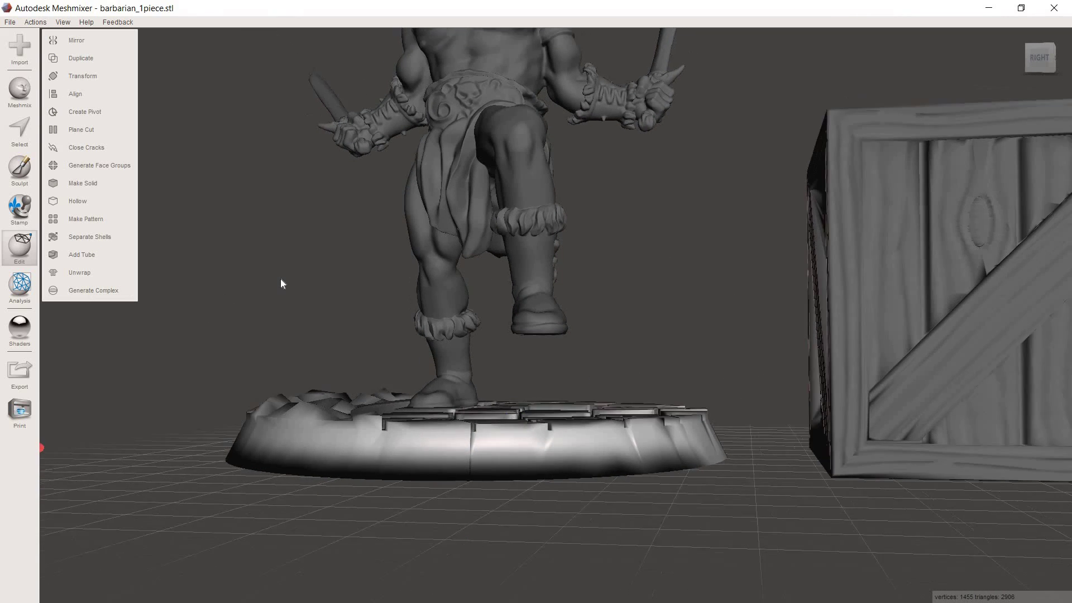
{"action": "right_click_drag", "start_coordinate": [283, 278], "coordinate": [382, 426]}
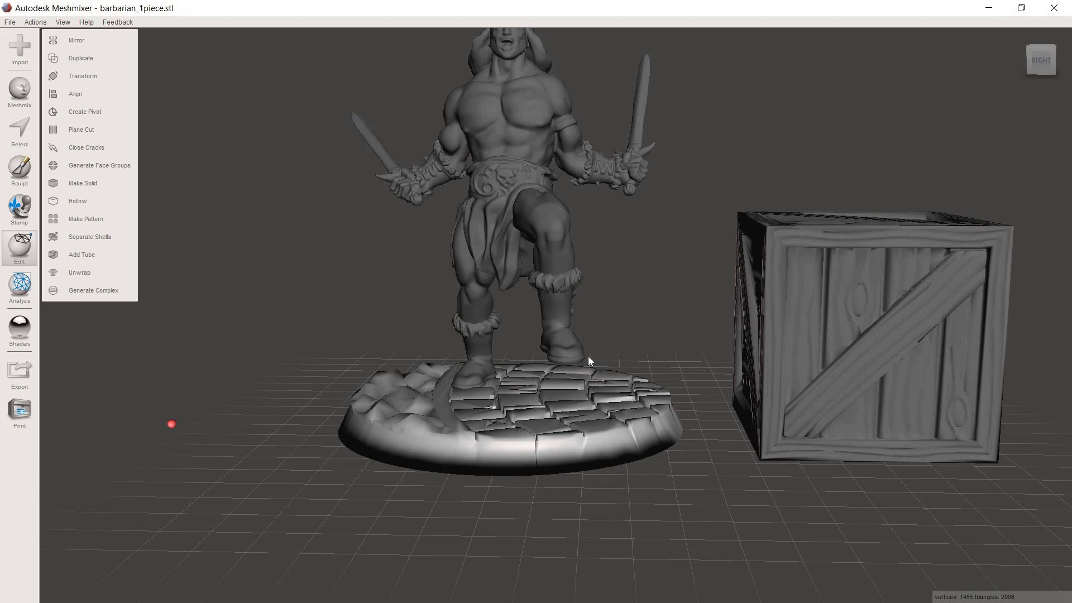
{"action": "right_click_drag", "start_coordinate": [587, 371], "coordinate": [444, 289]}
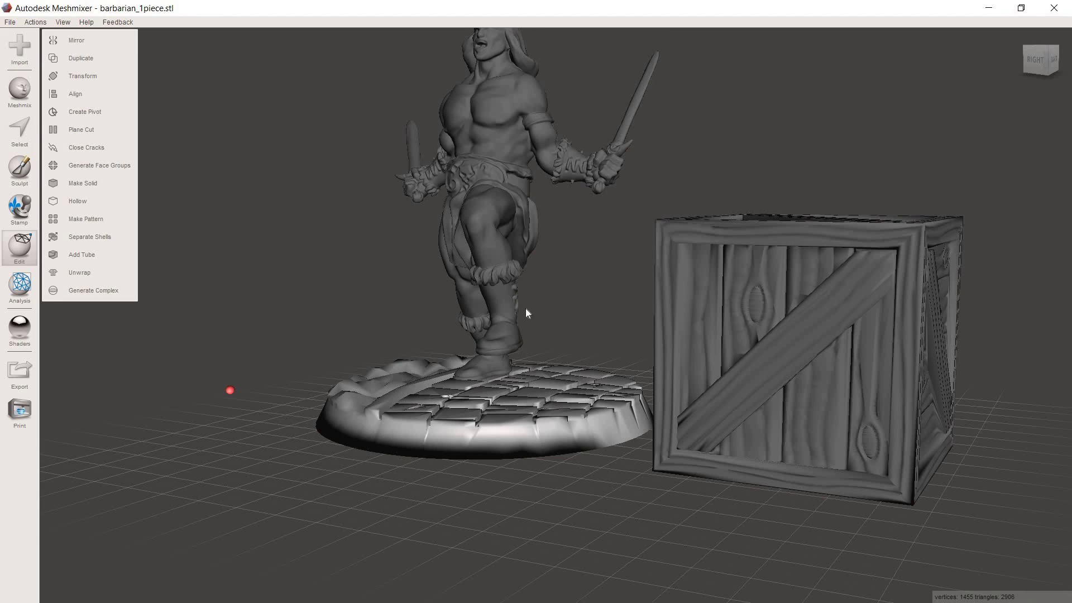
{"action": "right_click_drag", "start_coordinate": [501, 366], "coordinate": [793, 437]}
- Shrink the crate to about 0.35 scale and move it onto the base under the raised foot
{"action": "left_click", "coordinate": [20, 246]}
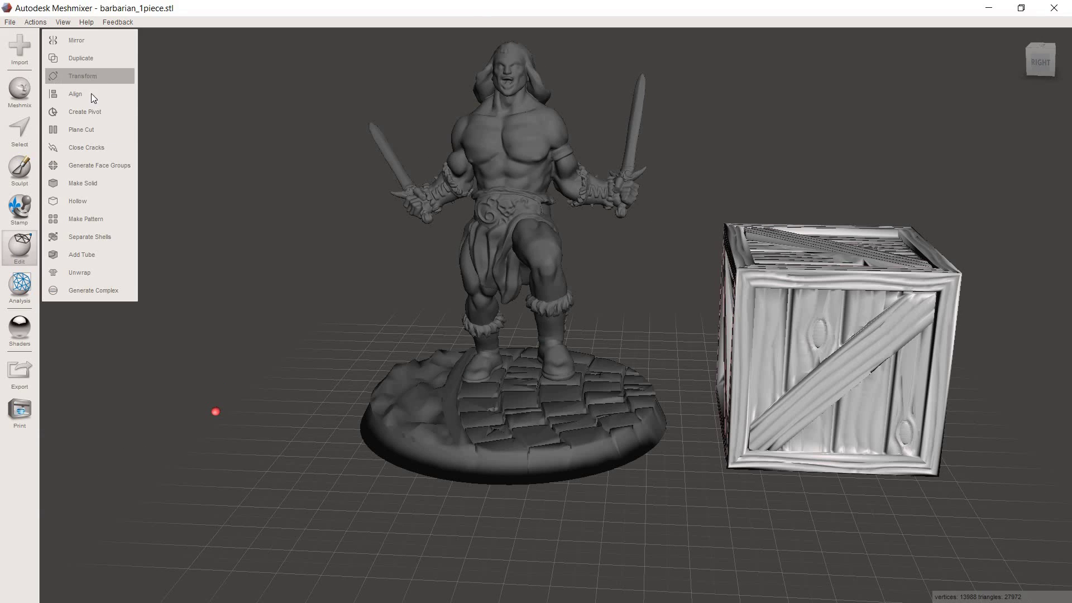
{"action": "left_click", "coordinate": [83, 76]}
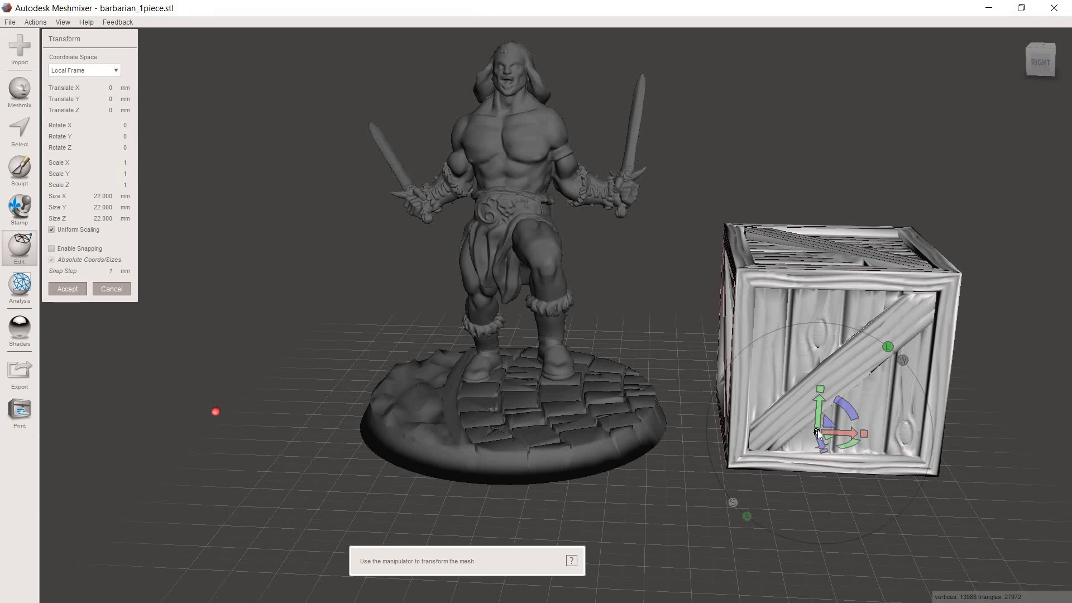
{"action": "left_click_drag", "start_coordinate": [817, 432], "coordinate": [647, 424]}
{"action": "left_click_drag", "start_coordinate": [852, 428], "coordinate": [595, 428]}
{"action": "right_click_drag", "start_coordinate": [595, 428], "coordinate": [451, 427]}
{"action": "left_click_drag", "start_coordinate": [487, 395], "coordinate": [433, 389]}
{"action": "scroll", "coordinate": [437, 387], "scroll_direction": "up", "scroll_amount": 5}
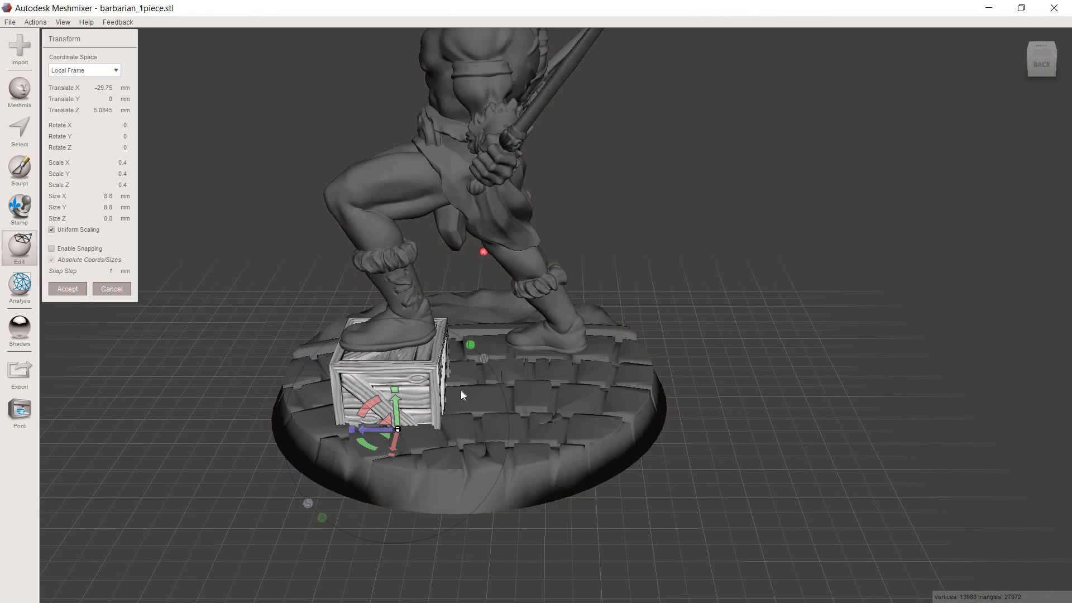
{"action": "right_click_drag", "start_coordinate": [461, 394], "coordinate": [474, 360]}
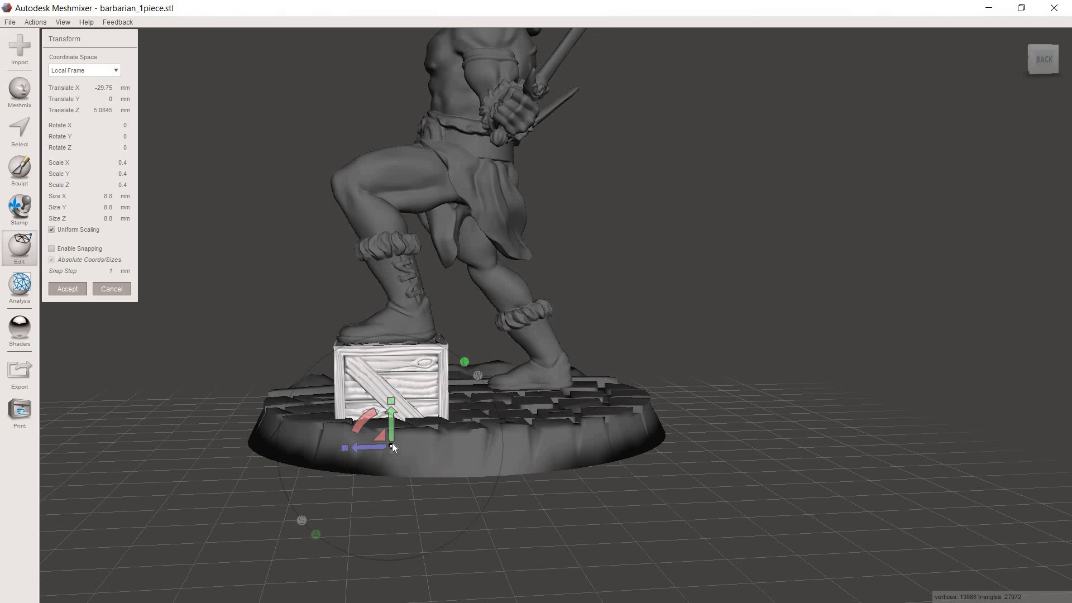
{"action": "left_click_drag", "start_coordinate": [393, 447], "coordinate": [400, 420]}
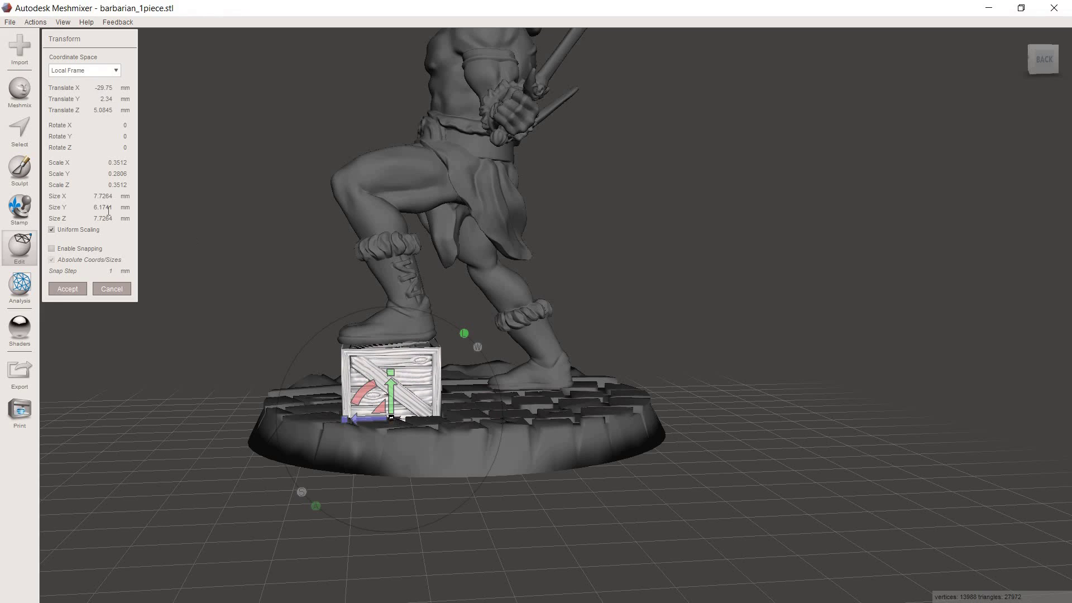
- With Uniform Scaling off, squash the crate to 7.7264 × 5.9396 × 9.1083 mm and apply
{"action": "left_click", "coordinate": [51, 230]}
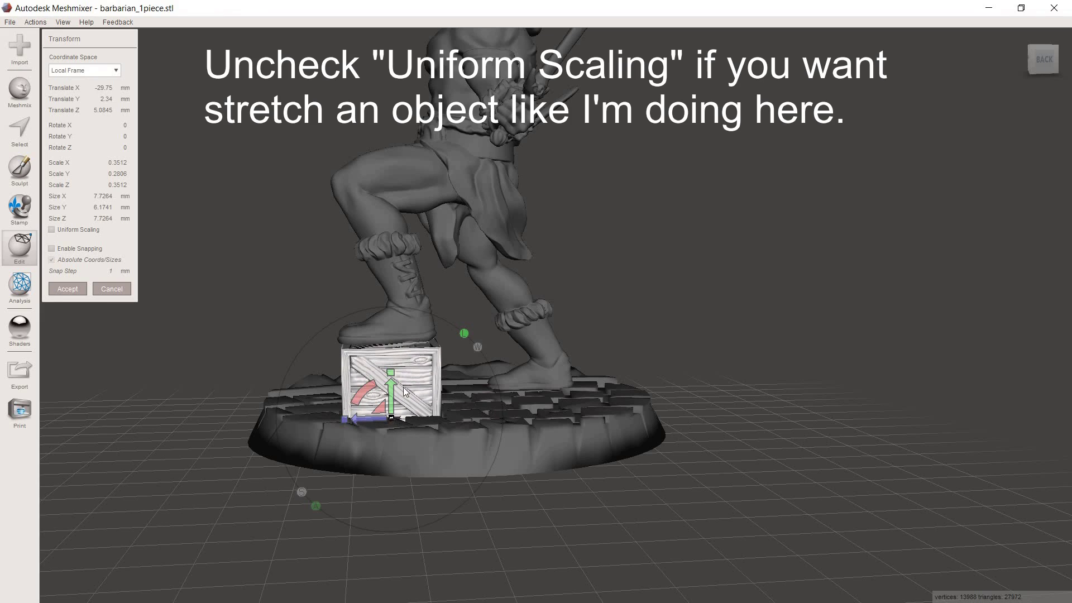
{"action": "left_click_drag", "start_coordinate": [390, 374], "coordinate": [322, 409]}
{"action": "left_click_drag", "start_coordinate": [391, 394], "coordinate": [389, 356]}
{"action": "right_click_drag", "start_coordinate": [426, 401], "coordinate": [561, 441]}
{"action": "right_click_drag", "start_coordinate": [670, 475], "coordinate": [412, 455]}
{"action": "left_click_drag", "start_coordinate": [410, 440], "coordinate": [410, 443]}
{"action": "right_click_drag", "start_coordinate": [411, 443], "coordinate": [631, 480]}
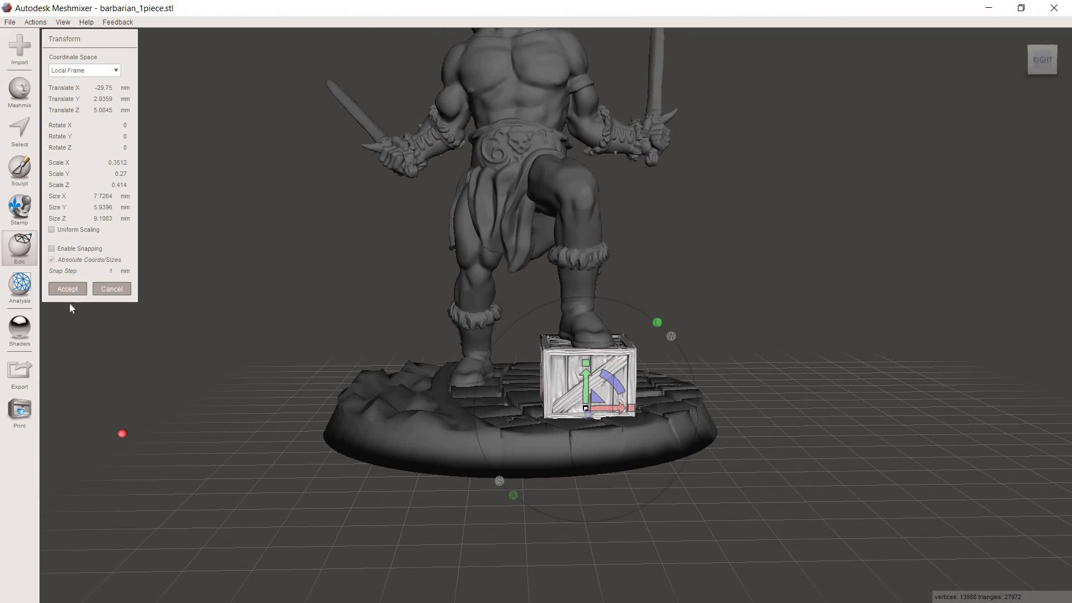
{"action": "left_click", "coordinate": [68, 289]}
{"action": "scroll", "coordinate": [286, 333], "scroll_direction": "down", "scroll_amount": 5}
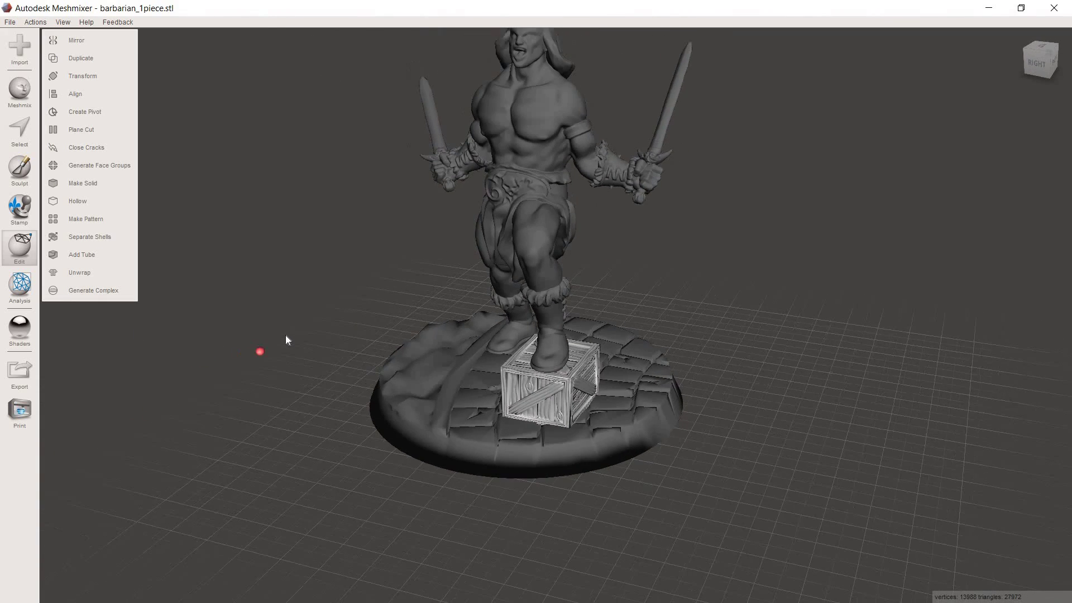
{"action": "right_click_drag", "start_coordinate": [335, 349], "coordinate": [529, 365]}
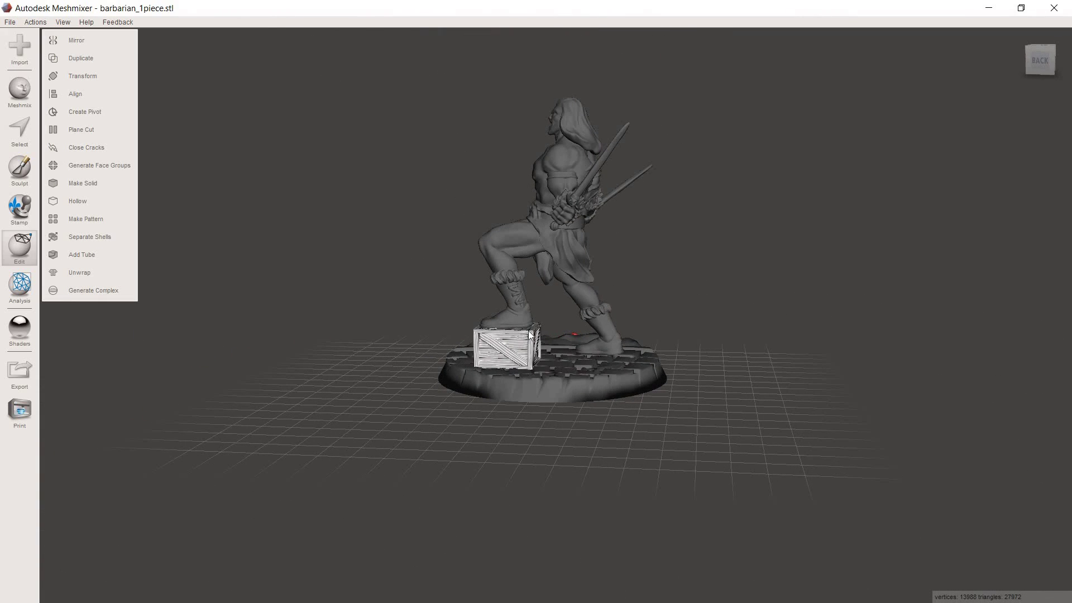
{"action": "right_click_drag", "start_coordinate": [470, 340], "coordinate": [496, 364]}
{"action": "right_click_drag", "start_coordinate": [640, 347], "coordinate": [497, 356]}
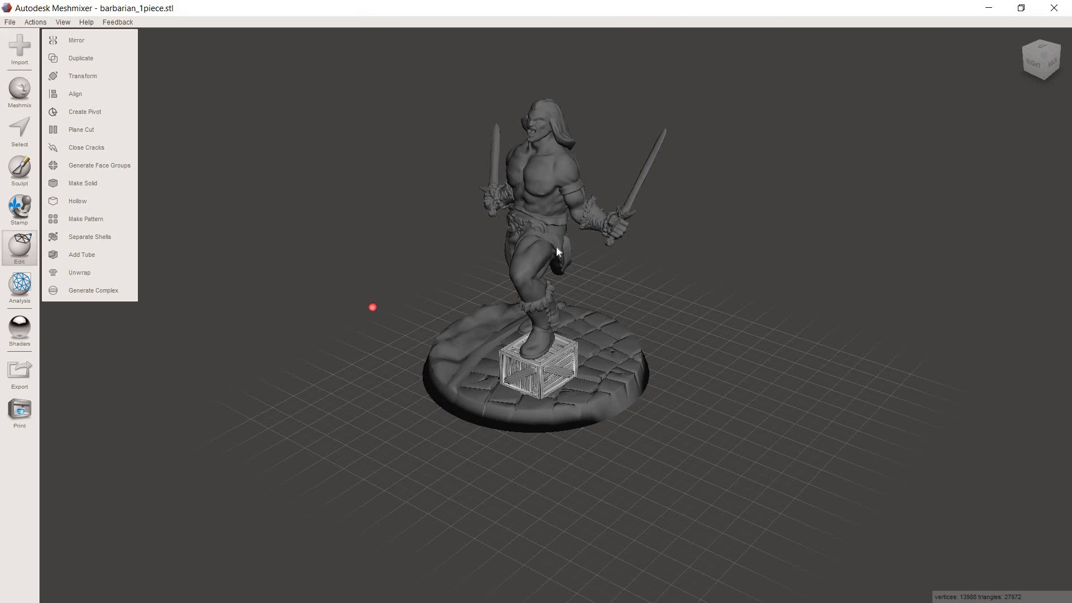
{"action": "right_click_drag", "start_coordinate": [576, 360], "coordinate": [682, 340]}
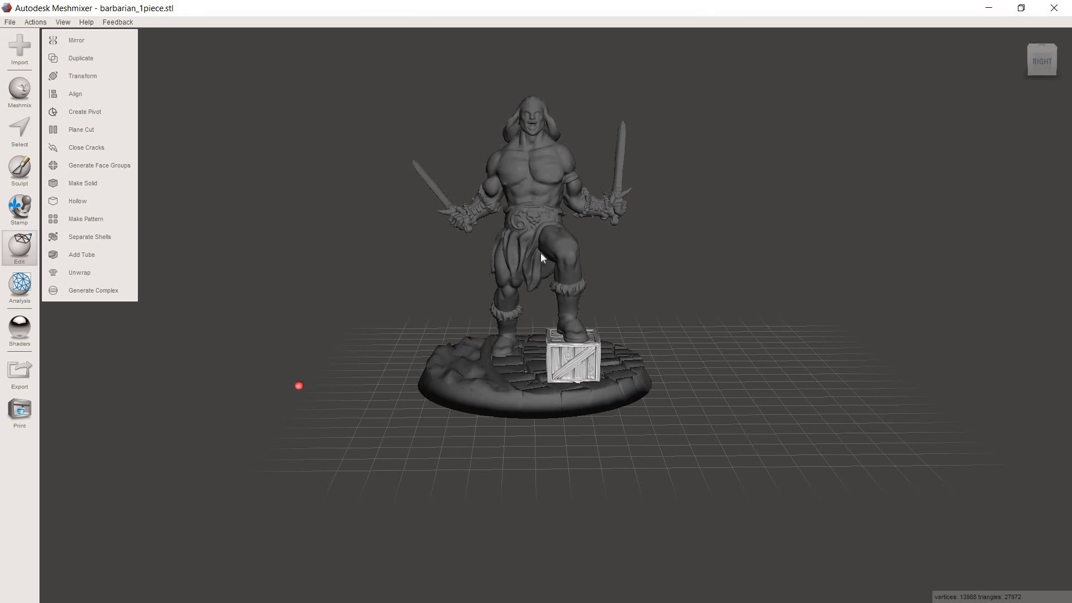
{"action": "right_click_drag", "start_coordinate": [510, 415], "coordinate": [515, 329]}
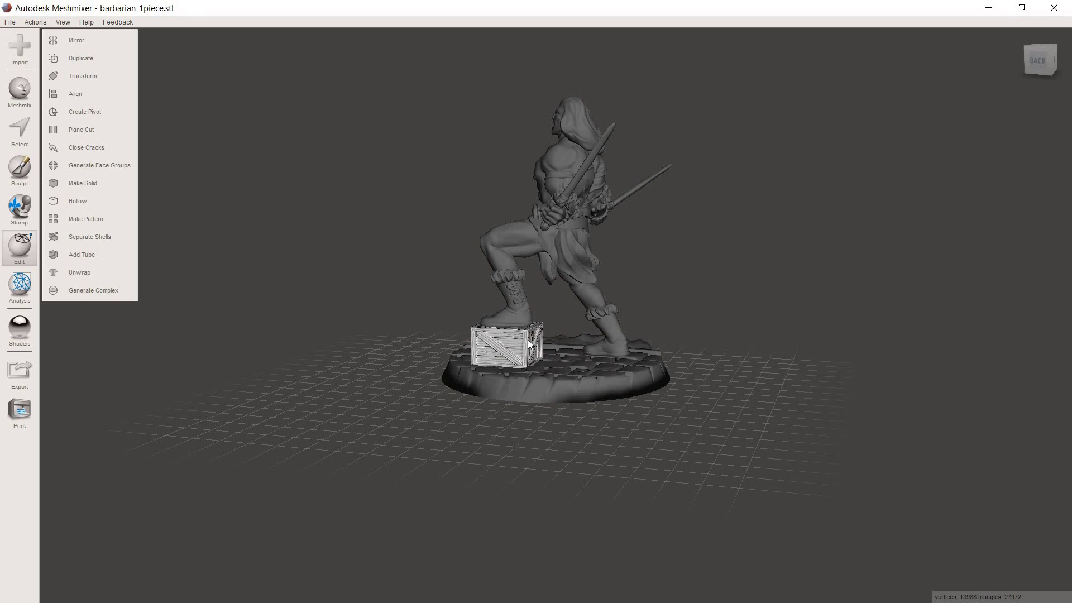
{"action": "scroll", "coordinate": [521, 346], "scroll_direction": "up", "scroll_amount": 6}
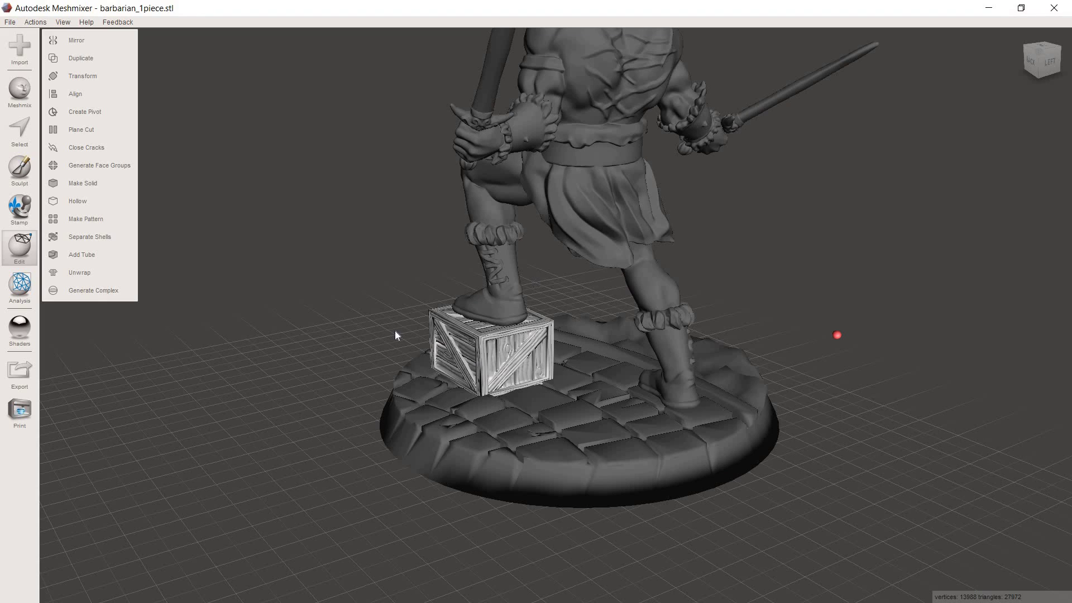
{"action": "right_click_drag", "start_coordinate": [396, 334], "coordinate": [512, 369]}
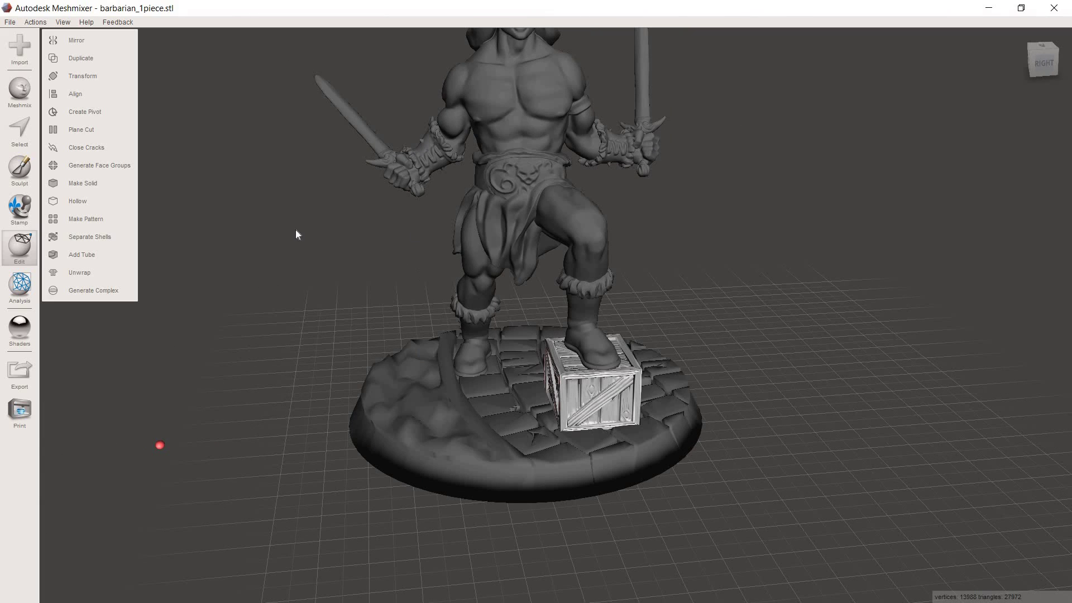
{"action": "scroll", "coordinate": [269, 236], "scroll_direction": "down", "scroll_amount": 5}
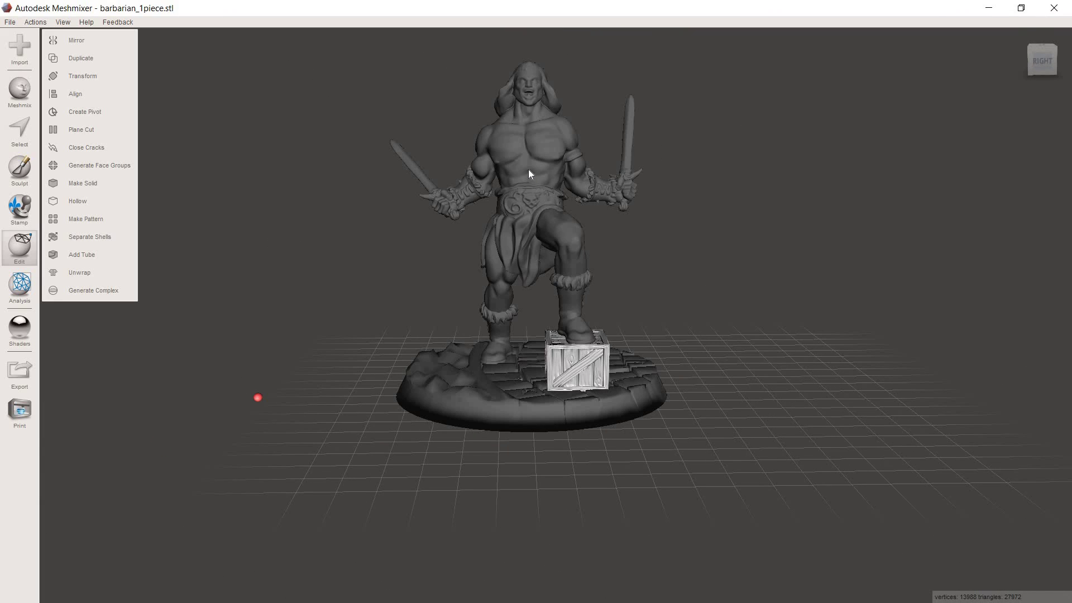
- Combine the barbarian, crate and cobblestone base into one object
{"action": "left_click", "coordinate": [544, 191]}
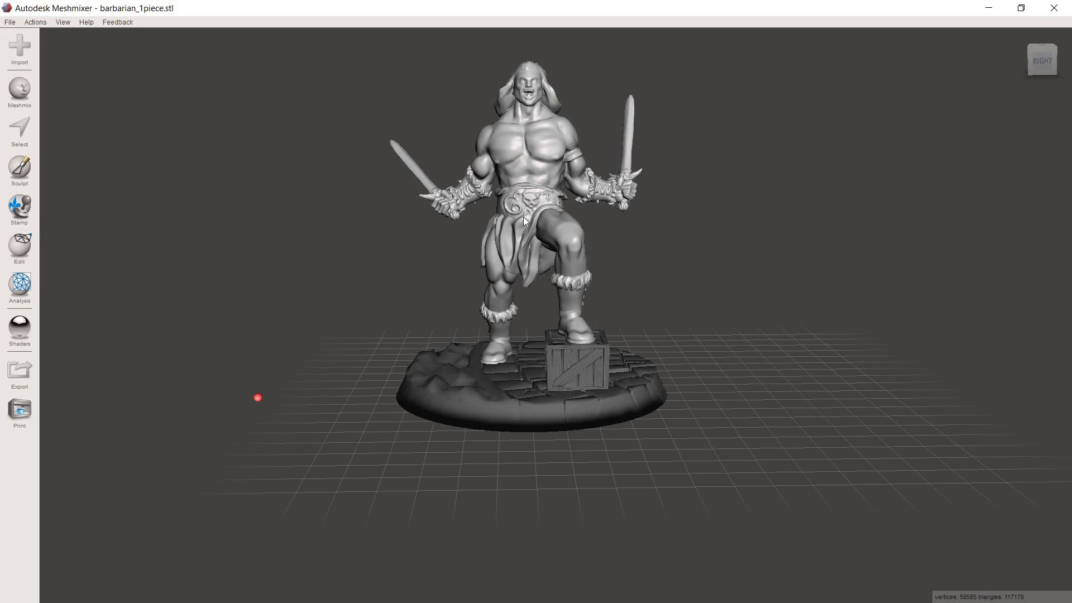
{"action": "left_click", "coordinate": [576, 356], "text": "shift"}
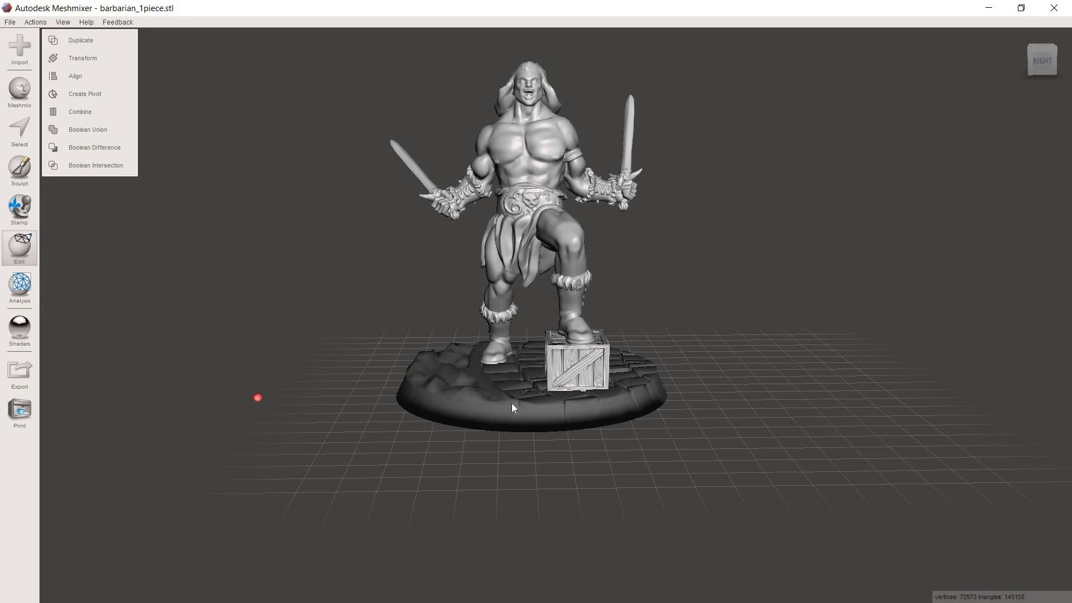
{"action": "left_click", "coordinate": [512, 404], "text": "shift"}
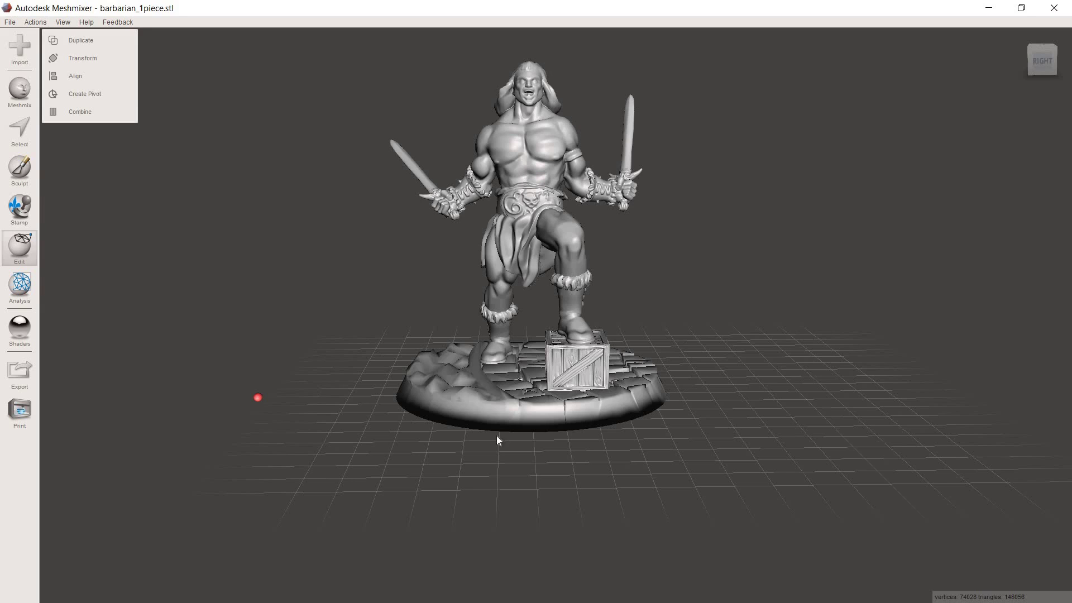
{"action": "left_click", "coordinate": [81, 111]}
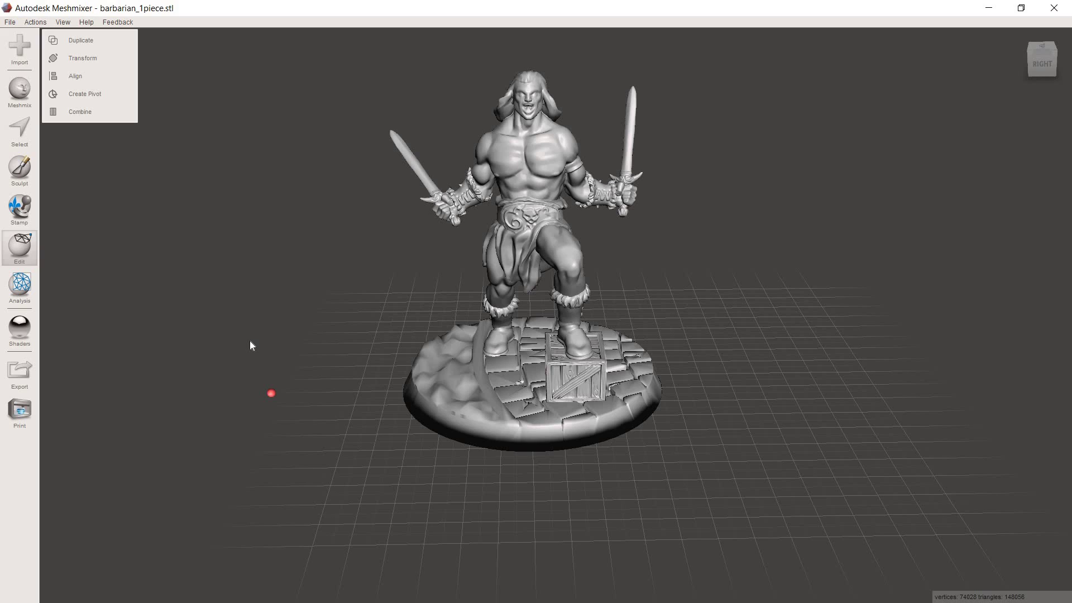
- Combine only the crate and cobblestone base into one object
{"action": "left_click", "coordinate": [579, 382]}
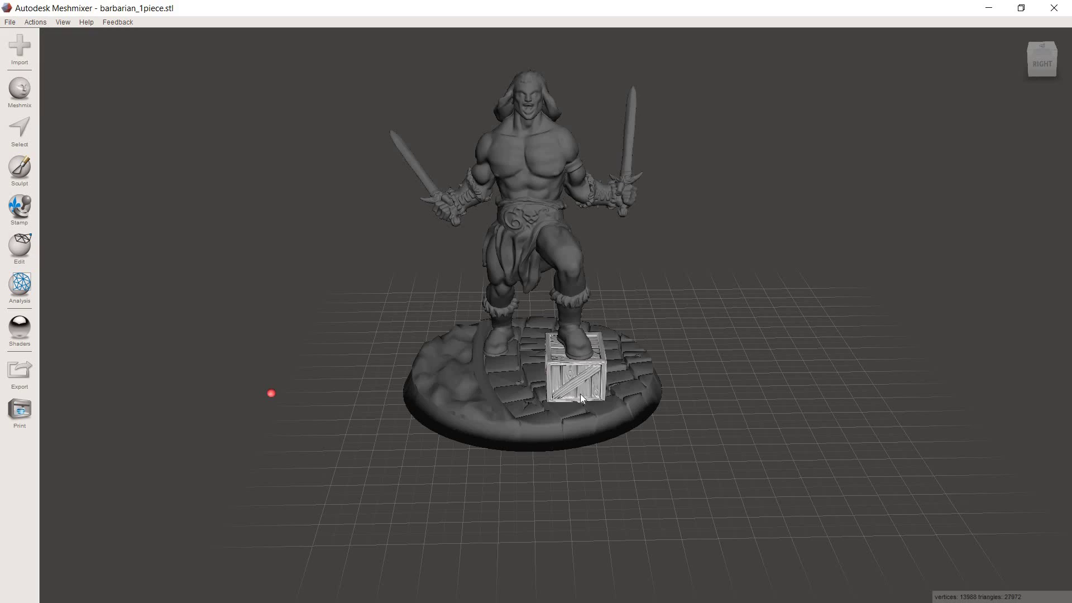
{"action": "left_click", "coordinate": [509, 411], "text": "shift"}
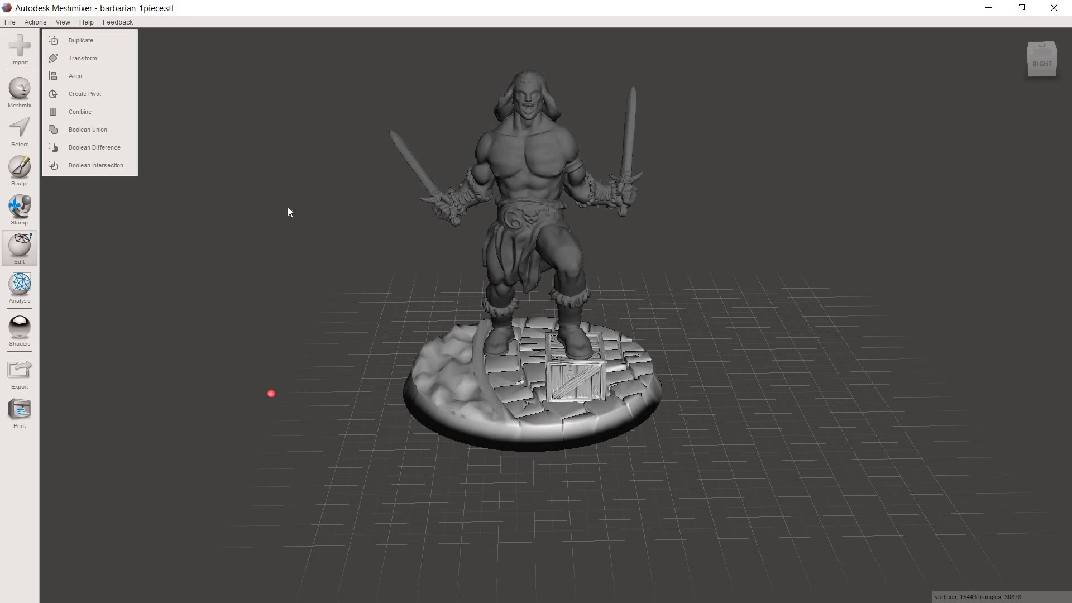
{"action": "left_click", "coordinate": [95, 113]}
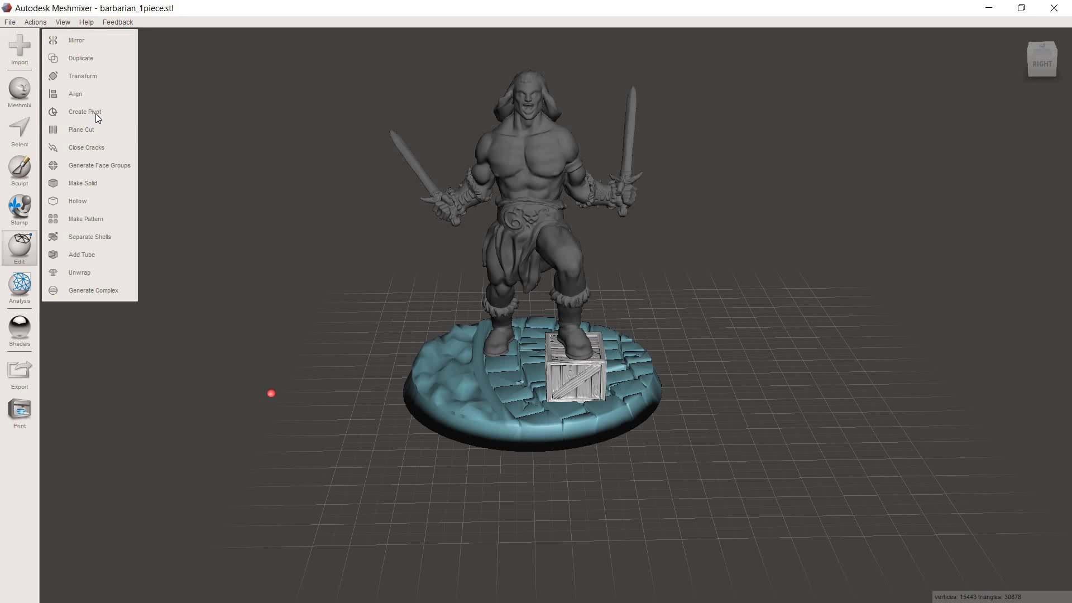
- Hide the merged crate-and-base in the Objects Browser and orbit the barbarian to show his soles
{"action": "left_click", "coordinate": [65, 22]}
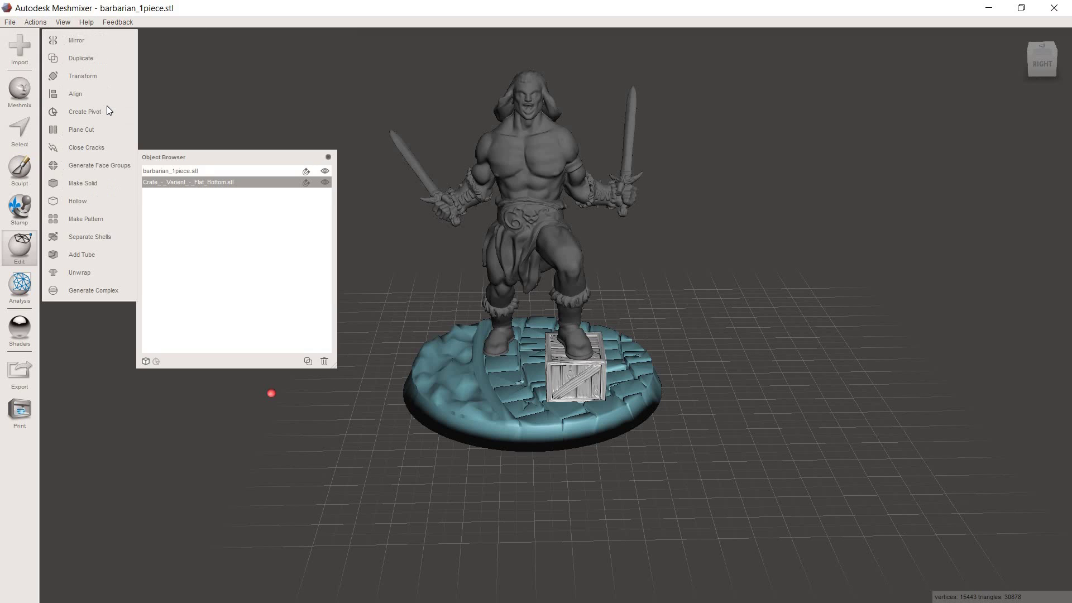
{"action": "left_click", "coordinate": [325, 182]}
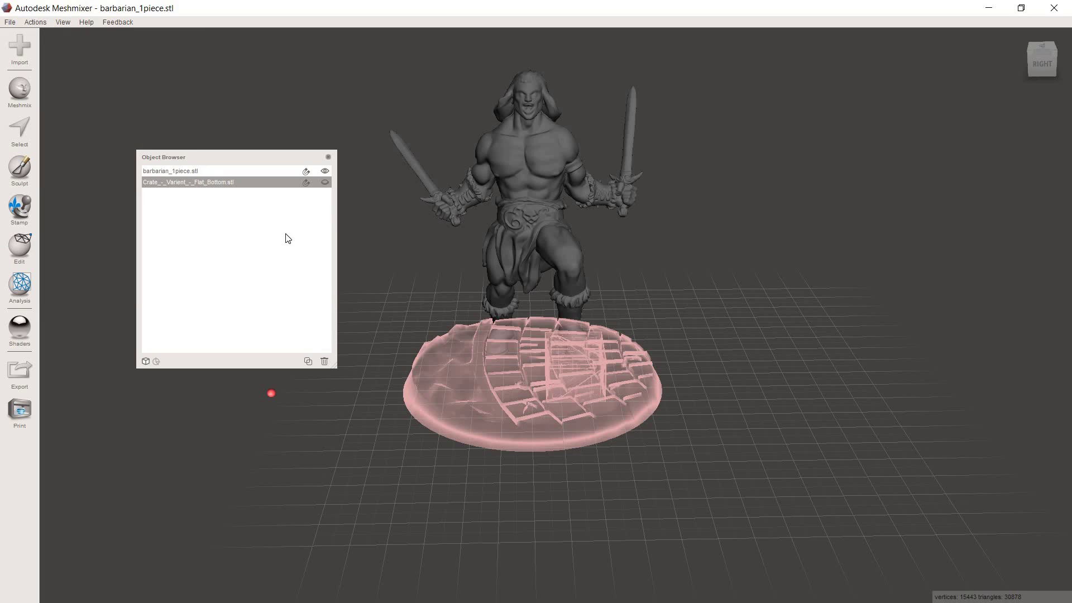
{"action": "left_click", "coordinate": [523, 171]}
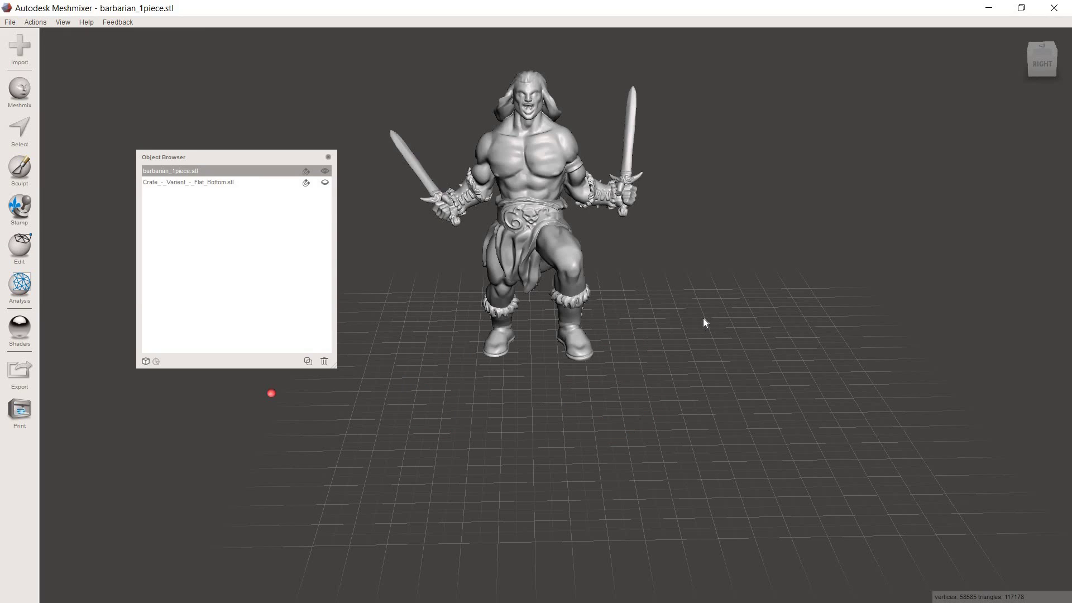
{"action": "right_click_drag", "start_coordinate": [683, 310], "coordinate": [673, 146]}
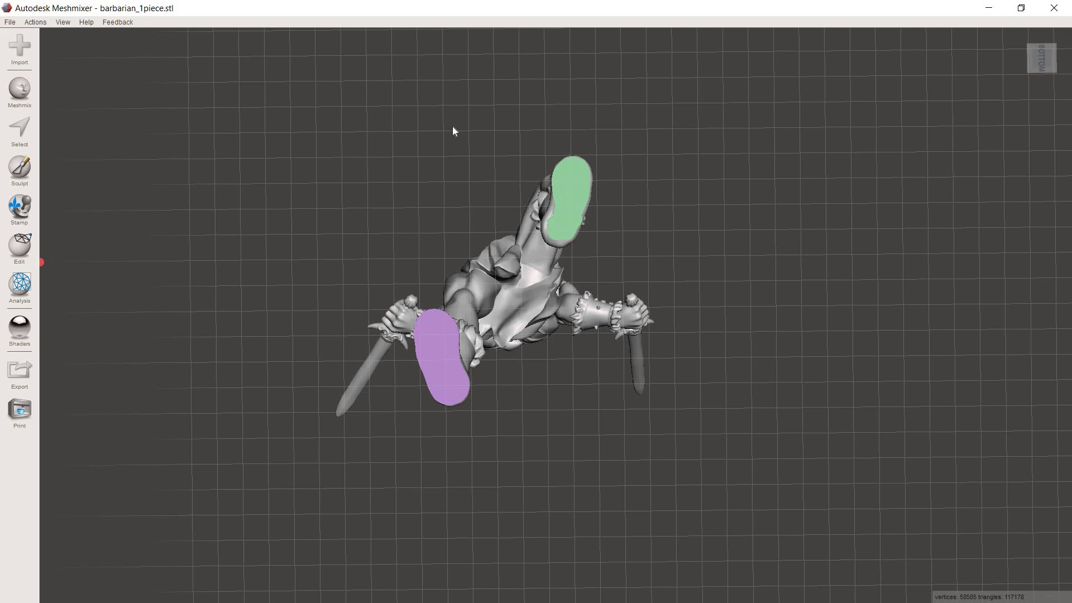
- Drop a primitive cube onto the green boot sole, sized to 1.7 mm and centred
{"action": "left_click", "coordinate": [17, 96]}
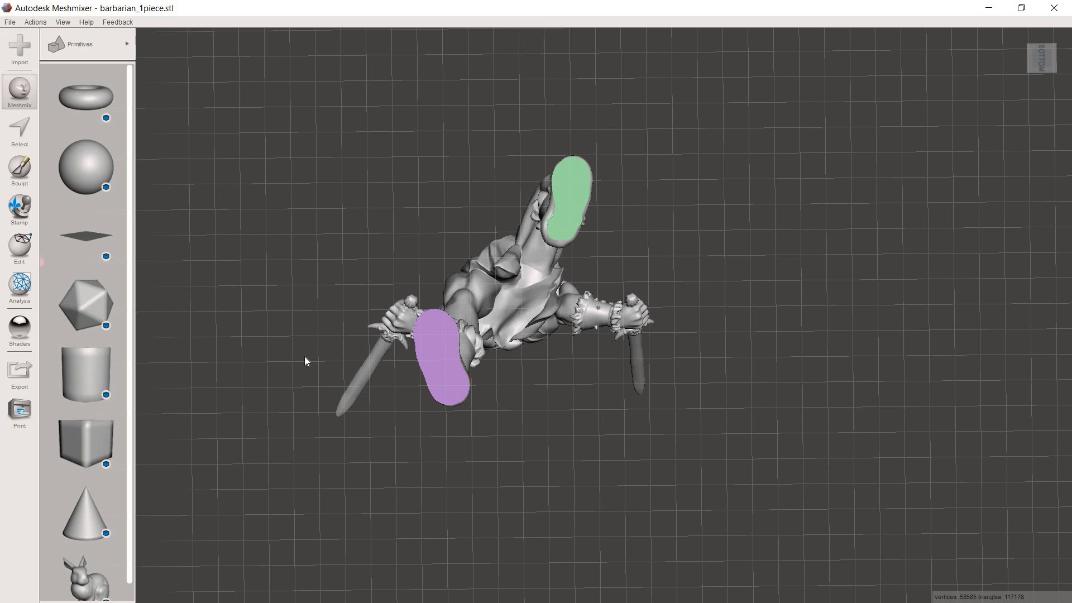
{"action": "left_click_drag", "start_coordinate": [87, 444], "coordinate": [571, 212]}
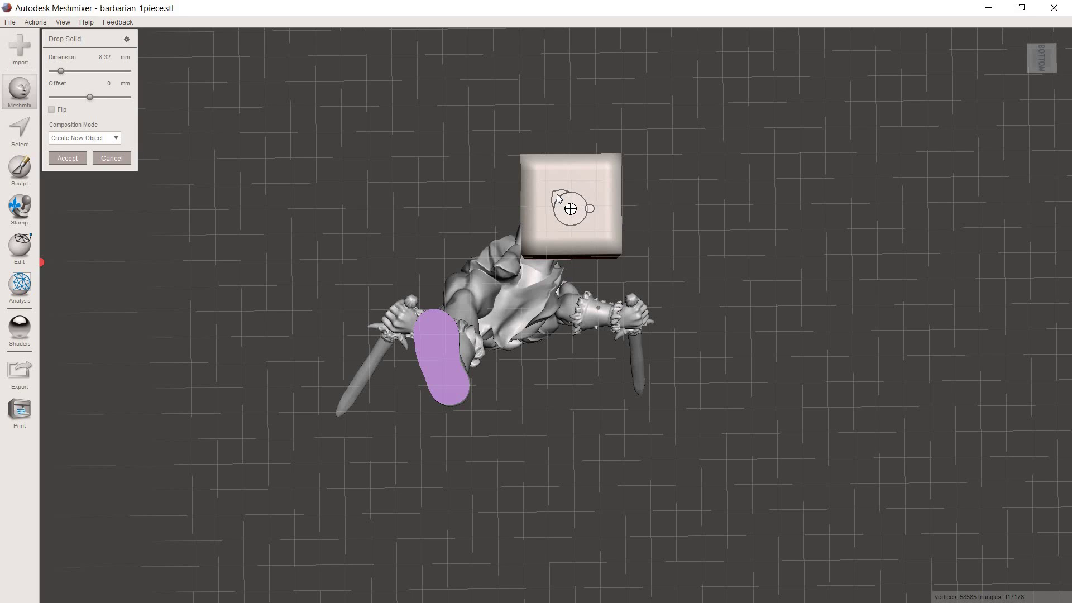
{"action": "left_click_drag", "start_coordinate": [550, 196], "coordinate": [623, 231]}
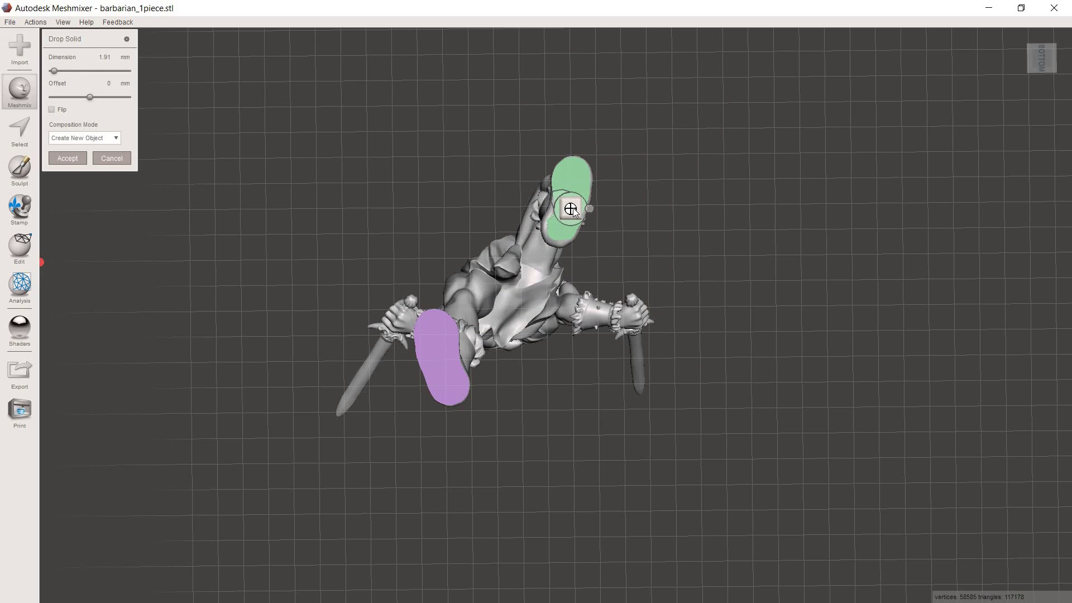
{"action": "left_click_drag", "start_coordinate": [573, 207], "coordinate": [571, 182]}
{"action": "left_click", "coordinate": [570, 180]}
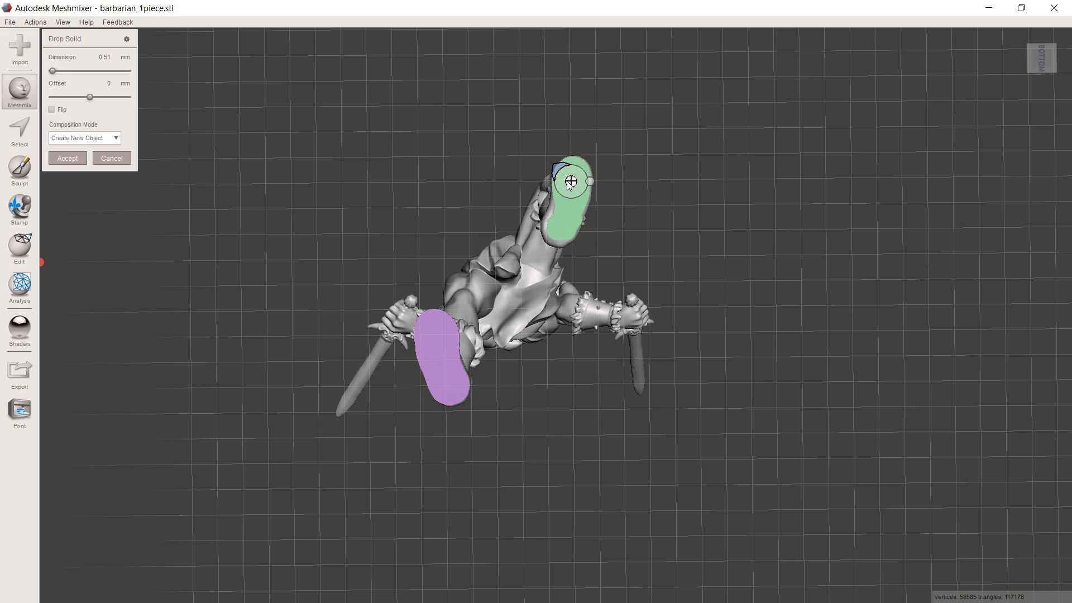
{"action": "mouse_move", "coordinate": [569, 183]}
{"action": "left_mouse_down"}
{"action": "mouse_move", "coordinate": [541, 158]}
{"action": "mouse_move", "coordinate": [571, 182]}
{"action": "mouse_move", "coordinate": [566, 211]}
{"action": "mouse_move", "coordinate": [572, 182]}
{"action": "left_mouse_up"}
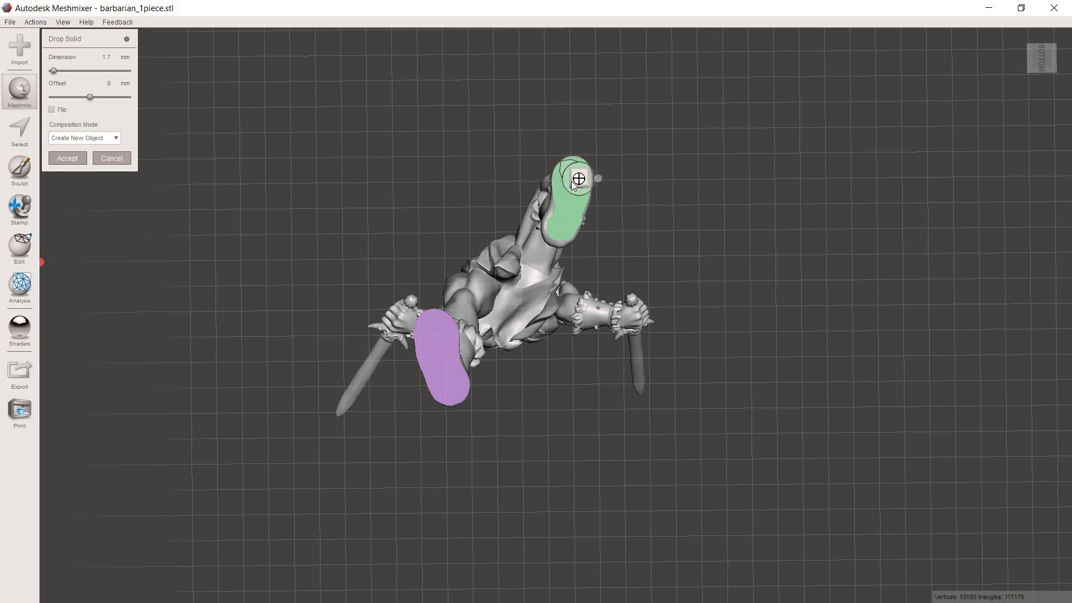
{"action": "left_click_drag", "start_coordinate": [577, 183], "coordinate": [585, 180]}
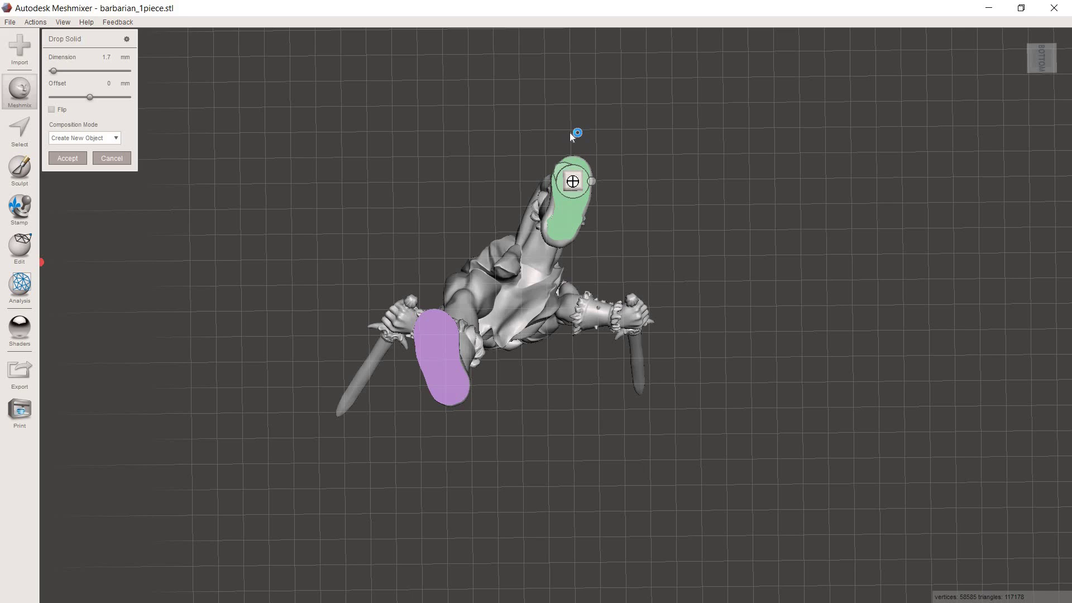
- Set the cube's Composition Mode to a separate new object and accept the drop
{"action": "left_click", "coordinate": [100, 138]}
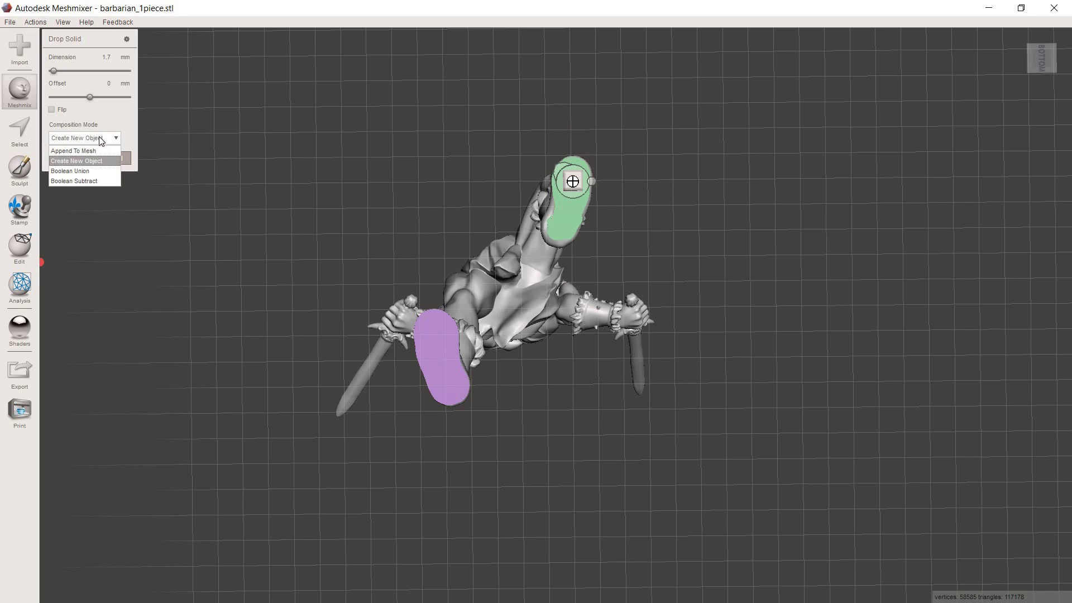
{"action": "left_click", "coordinate": [85, 150]}
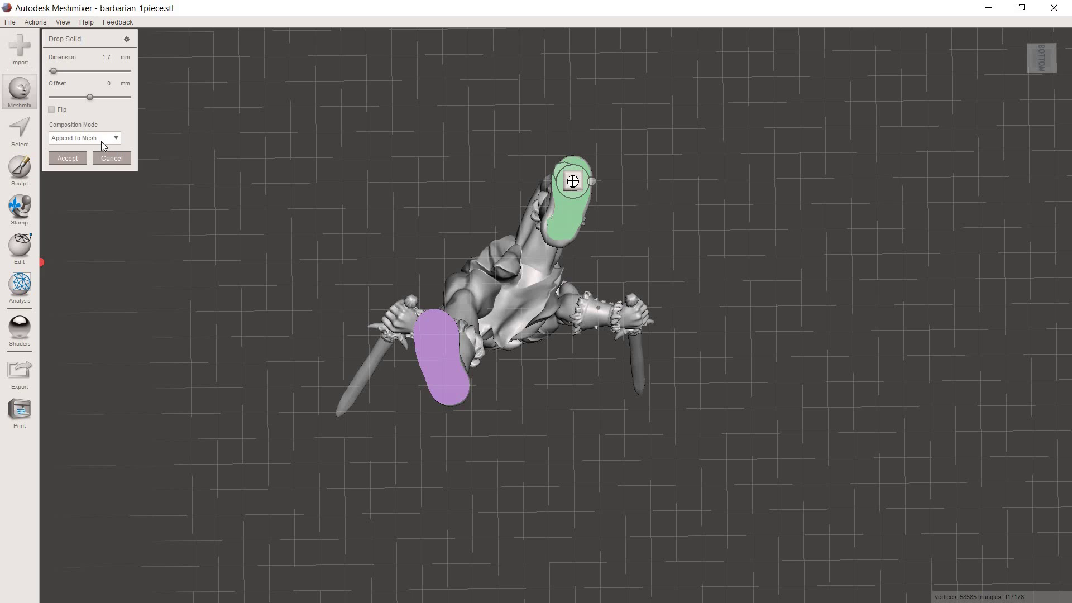
{"action": "left_click", "coordinate": [101, 142]}
{"action": "left_click", "coordinate": [67, 160]}
{"action": "left_click", "coordinate": [68, 158]}
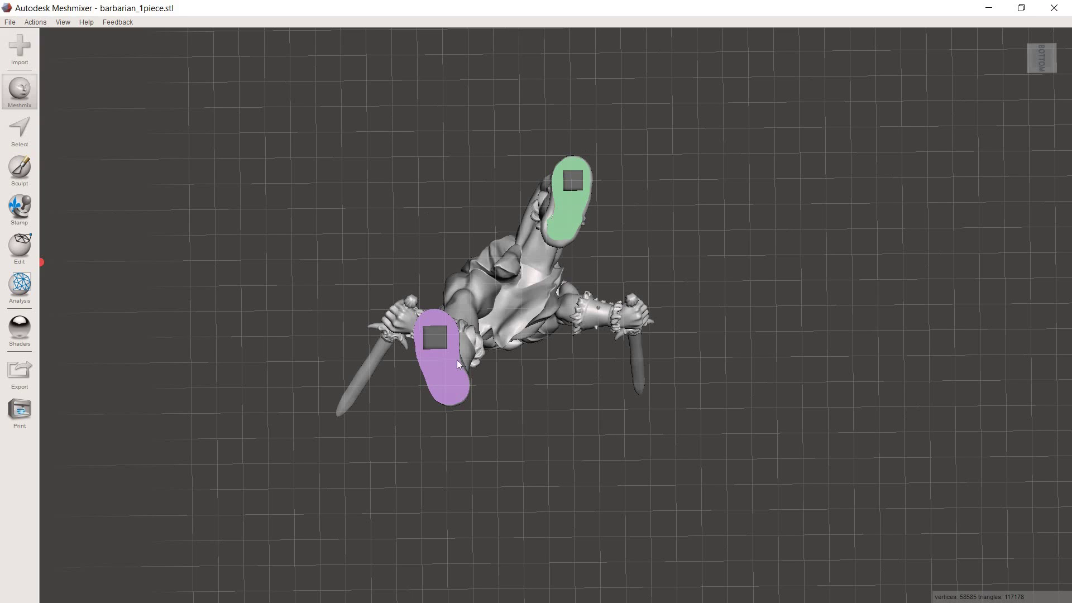
- Resize the green-foot cube to 1.5 mm in X, Y and Z (scale 0.8824)
{"action": "left_click", "coordinate": [575, 180]}
{"action": "left_click", "coordinate": [20, 246]}
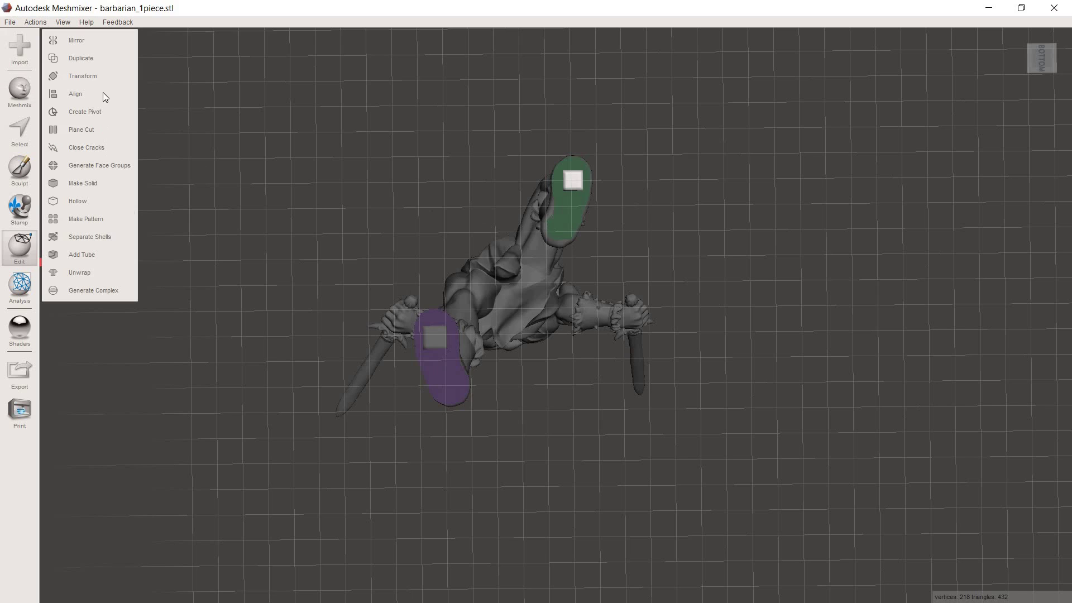
{"action": "left_click", "coordinate": [95, 76]}
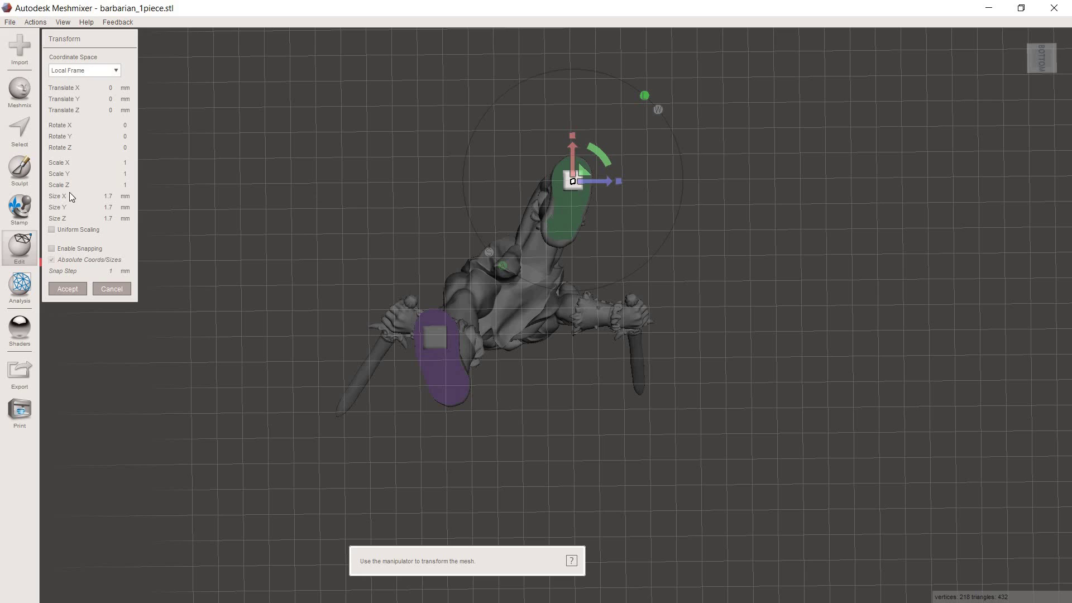
{"action": "left_click", "coordinate": [106, 196]}
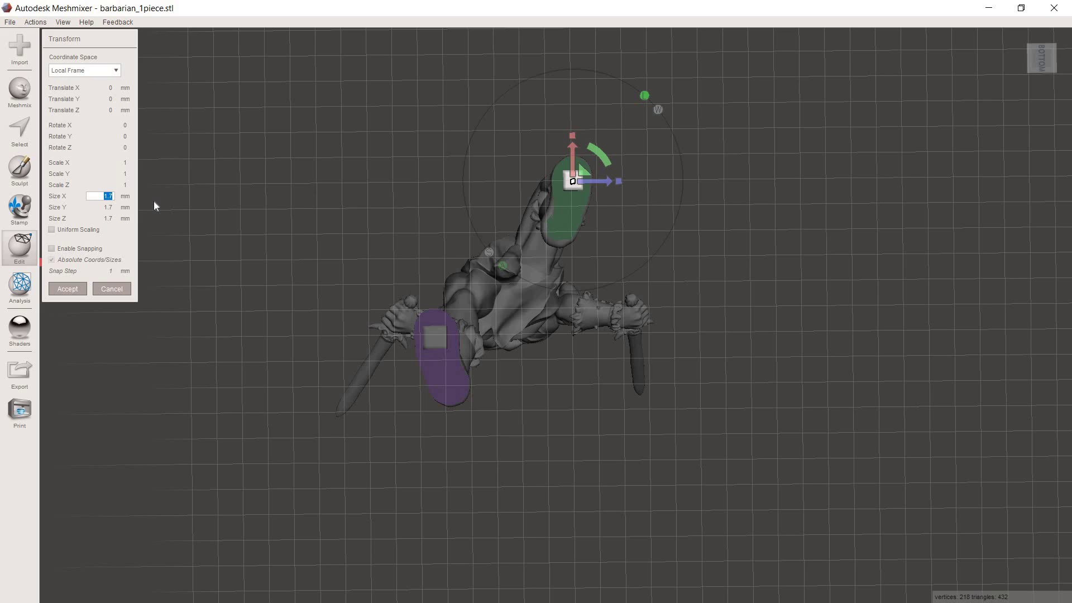
{"action": "type", "text": "1.5"}
{"action": "key", "text": "Return"}
{"action": "left_click", "coordinate": [114, 207]}
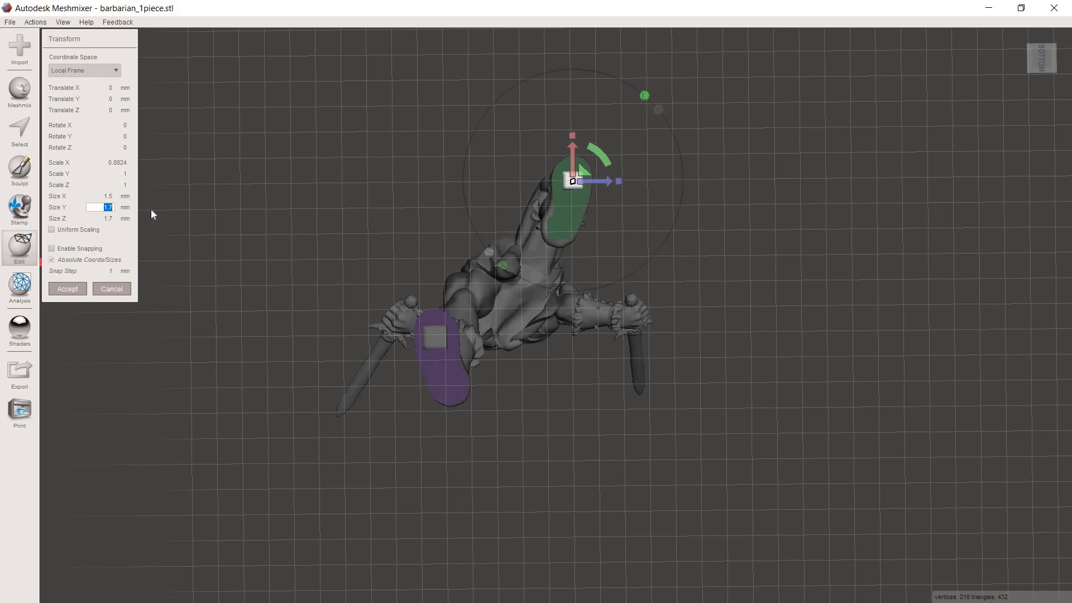
{"action": "type", "text": "1.5"}
{"action": "key", "text": "Return"}
{"action": "key", "text": "Tab"}
{"action": "type", "text": "1"}
{"action": "key", "text": "Return"}
{"action": "left_click", "coordinate": [67, 290]}
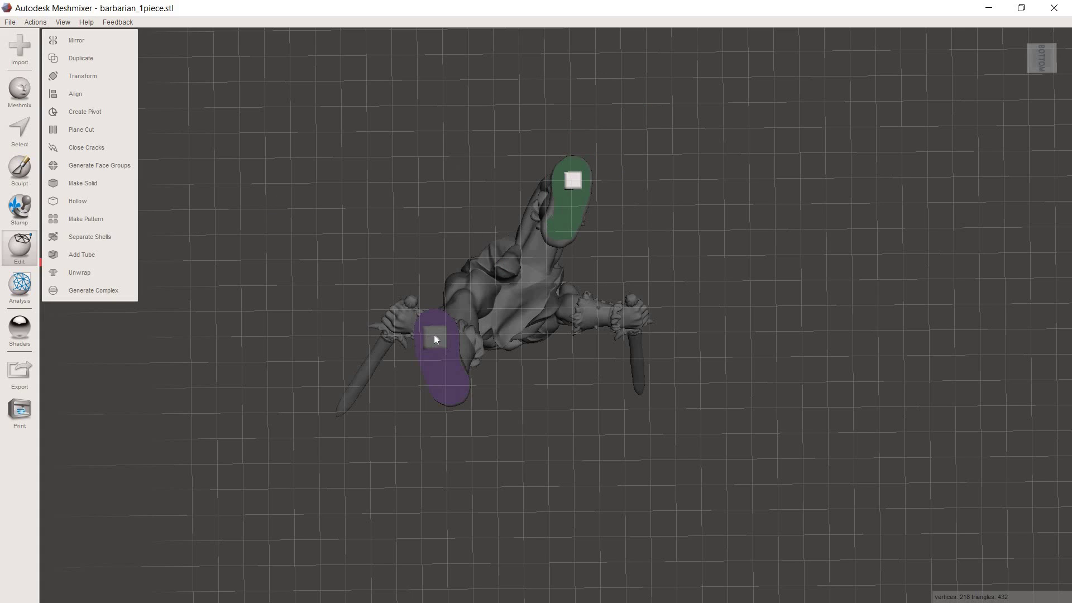
- Duplicate the green-foot pin block, Dropped Part 1, and hide the copy
{"action": "left_click", "coordinate": [436, 339]}
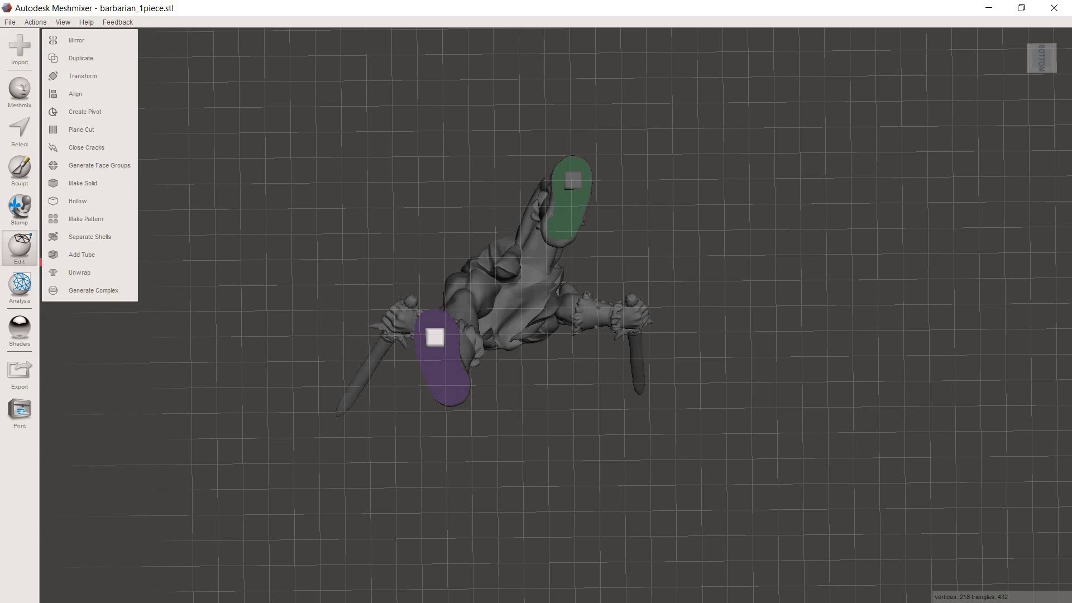
{"action": "left_click", "coordinate": [577, 181]}
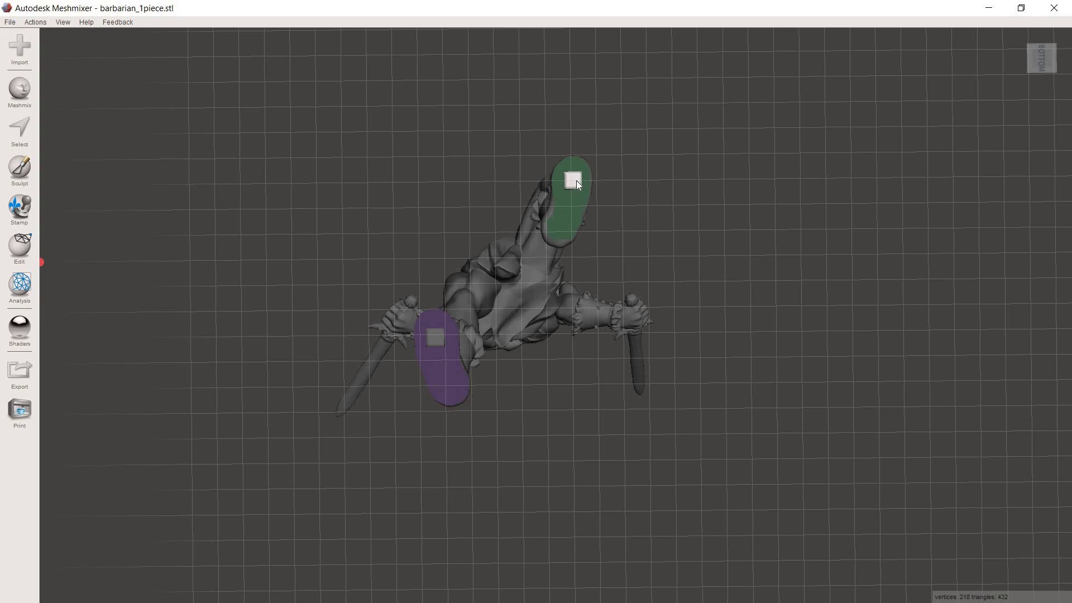
{"action": "left_click", "coordinate": [35, 247]}
{"action": "left_click", "coordinate": [82, 57]}
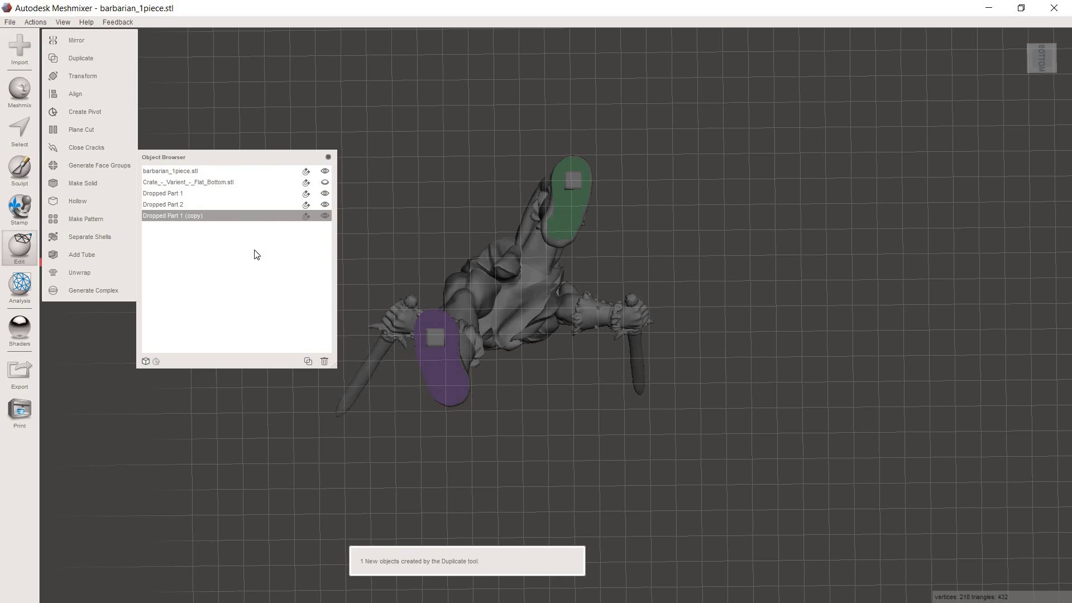
{"action": "left_click", "coordinate": [325, 216]}
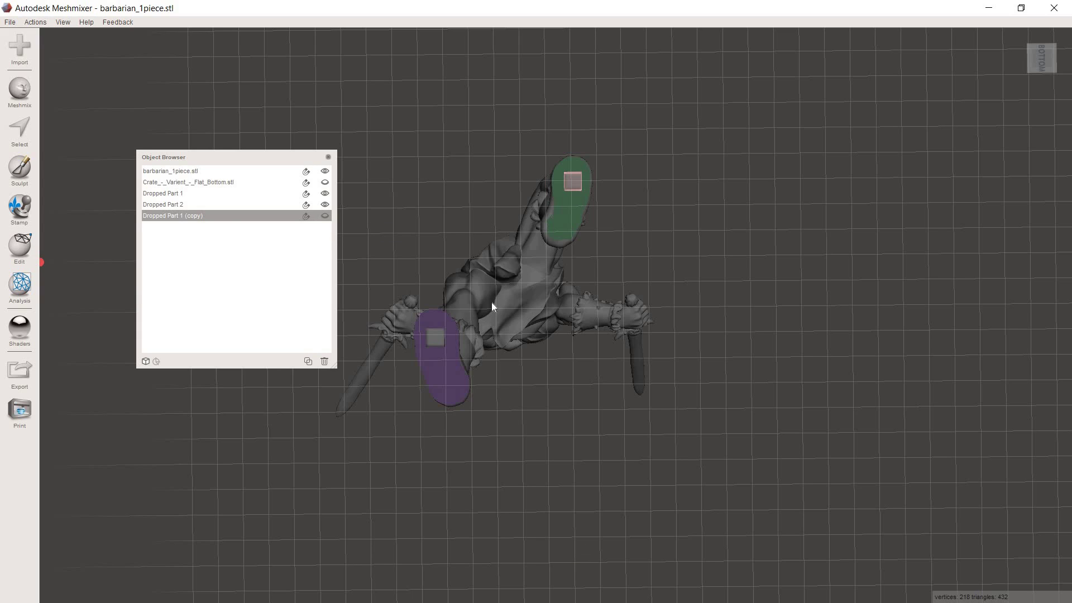
- Duplicate Dropped Part 2 on the purple foot, hide its copy, and close the Object Browser
{"action": "left_click", "coordinate": [437, 335]}
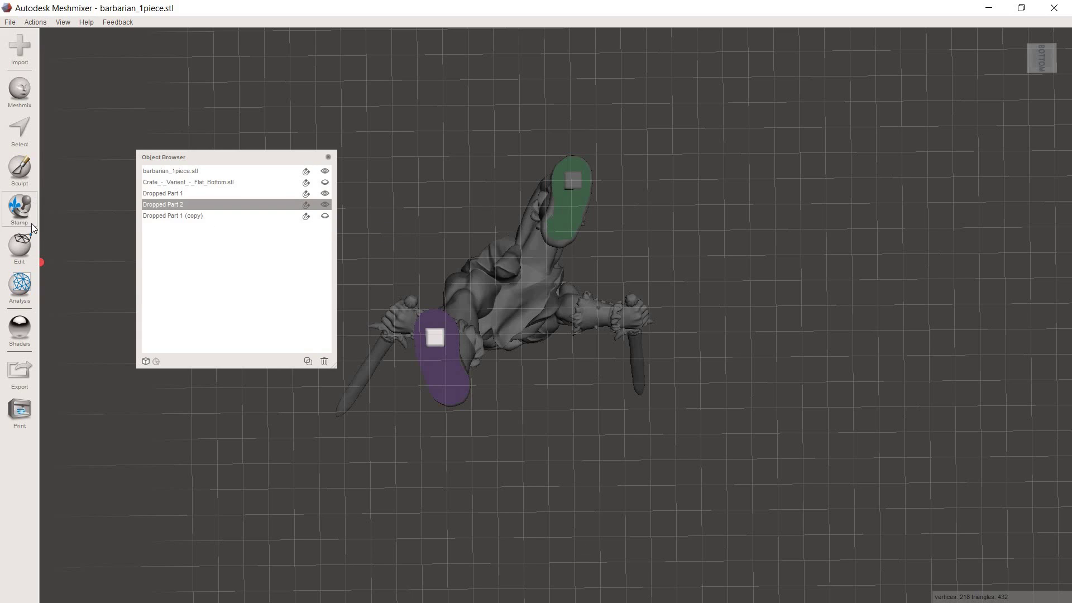
{"action": "left_click", "coordinate": [22, 255]}
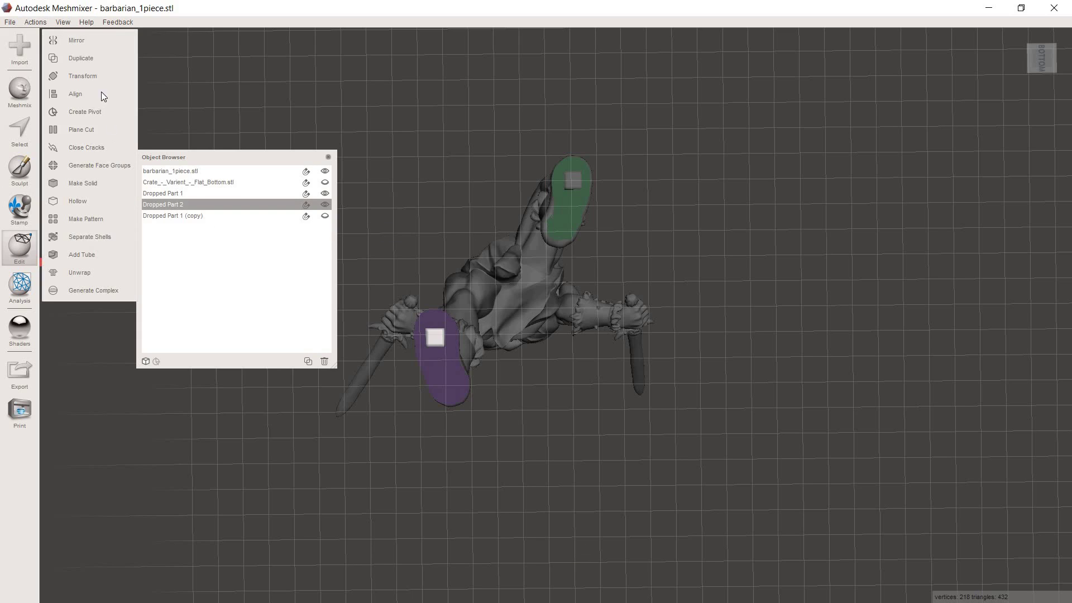
{"action": "left_click", "coordinate": [89, 60]}
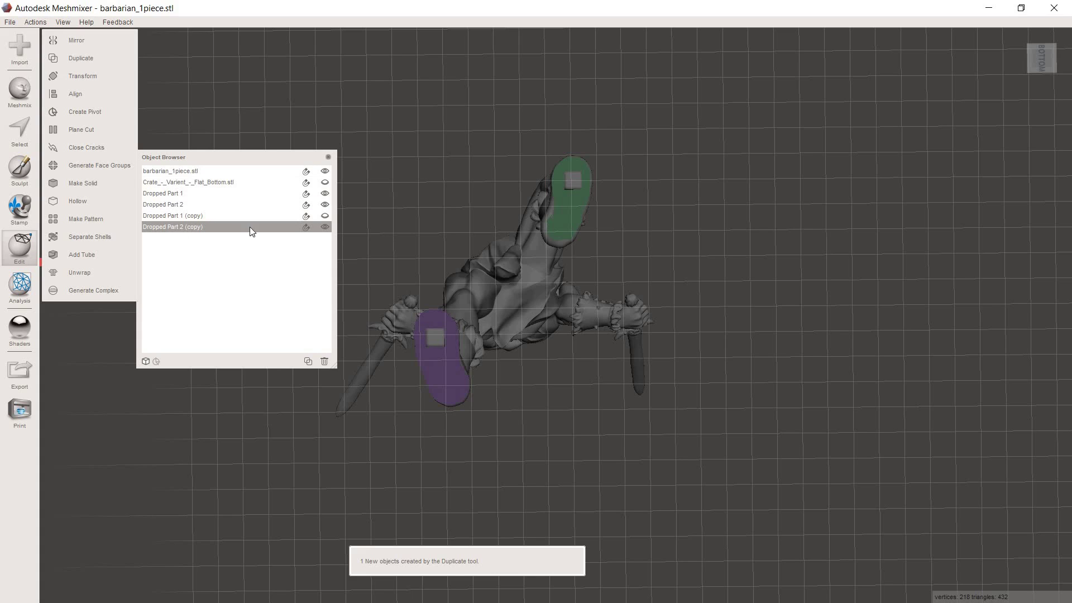
{"action": "left_click", "coordinate": [325, 227]}
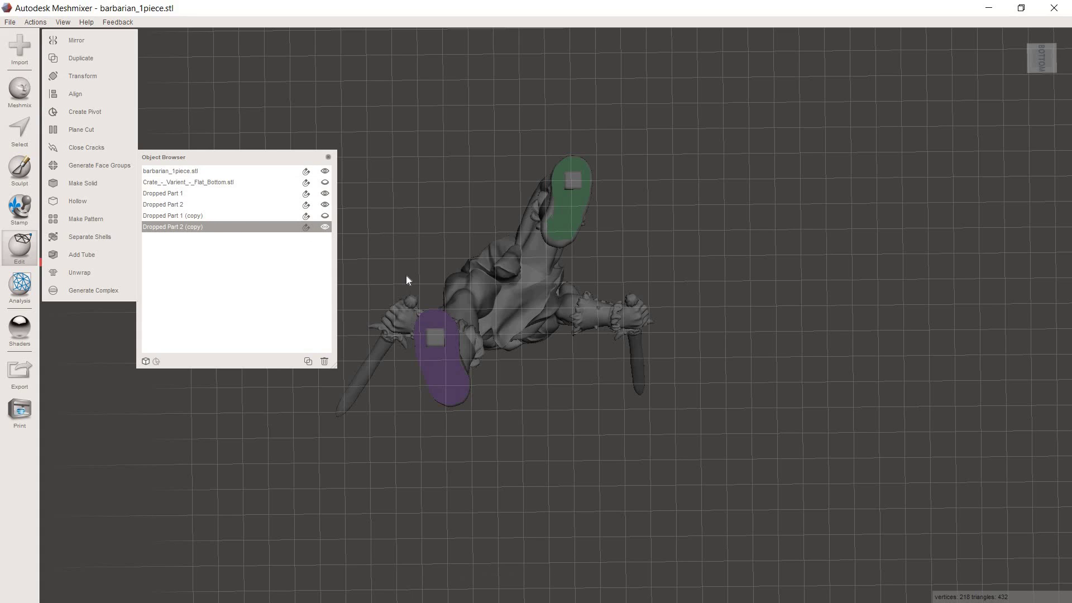
{"action": "left_click", "coordinate": [329, 157]}
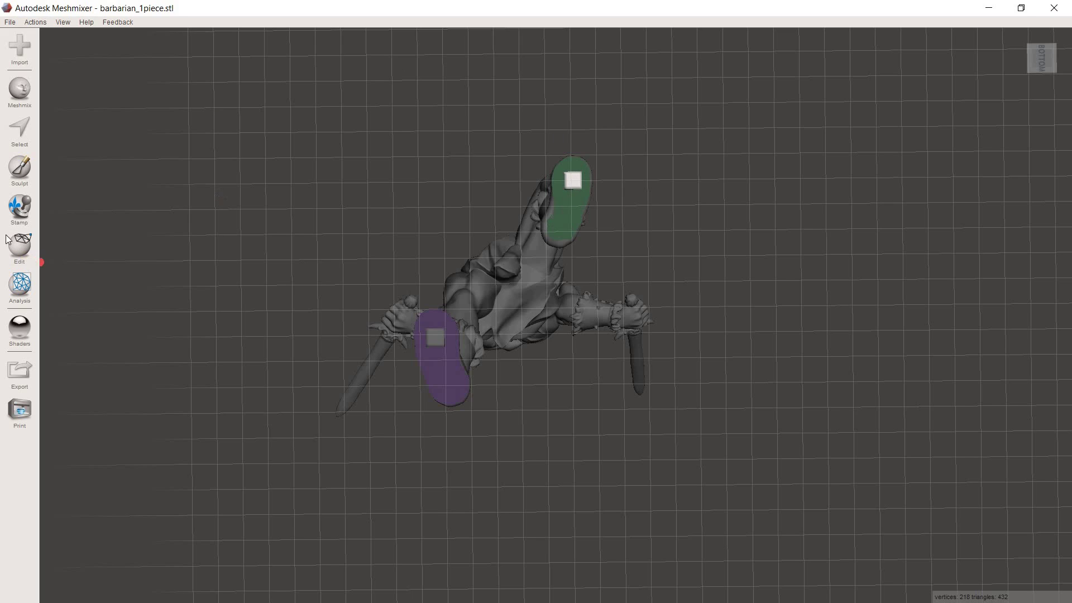
- Set the green pin block's Size X to 1.8 mm, scaling every side to 1.8 mm (scale 1.2)
{"action": "left_click", "coordinate": [32, 251]}
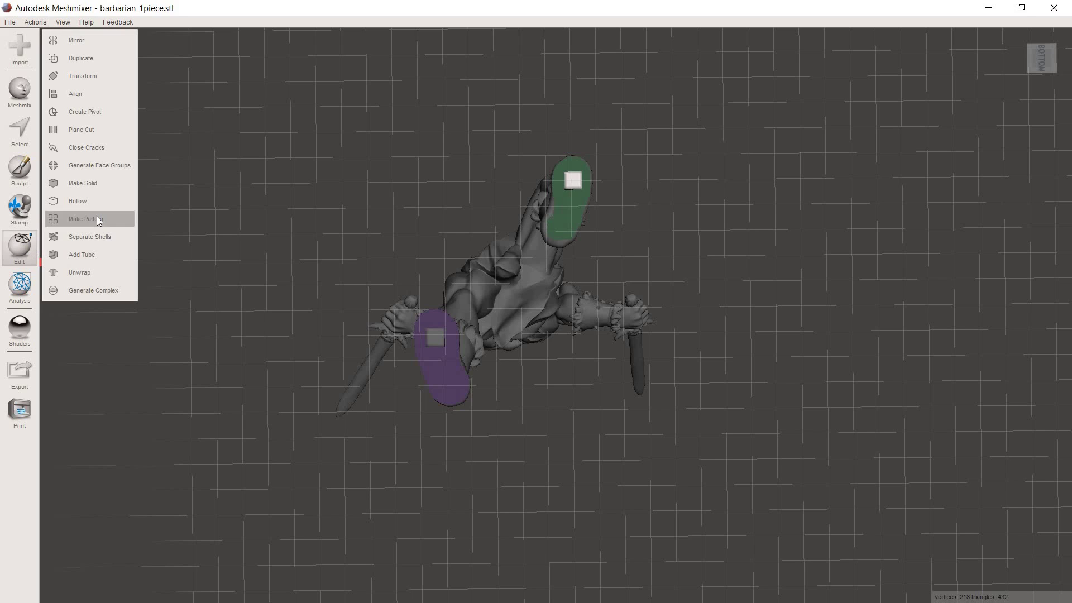
{"action": "left_click", "coordinate": [84, 76]}
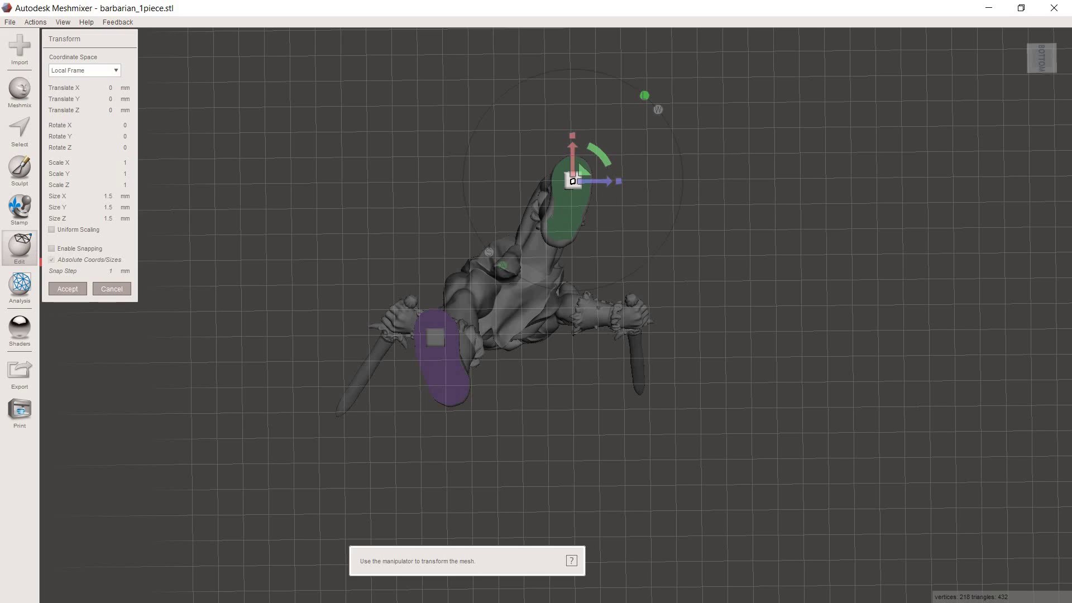
{"action": "left_click", "coordinate": [100, 196]}
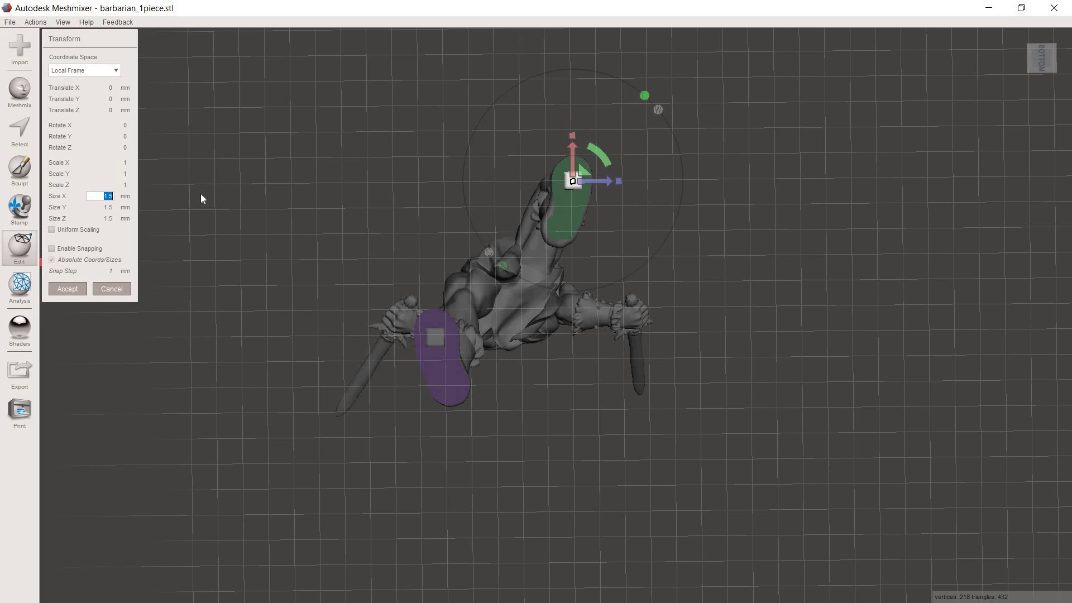
{"action": "type", "text": "1.8"}
{"action": "key", "text": "Return"}
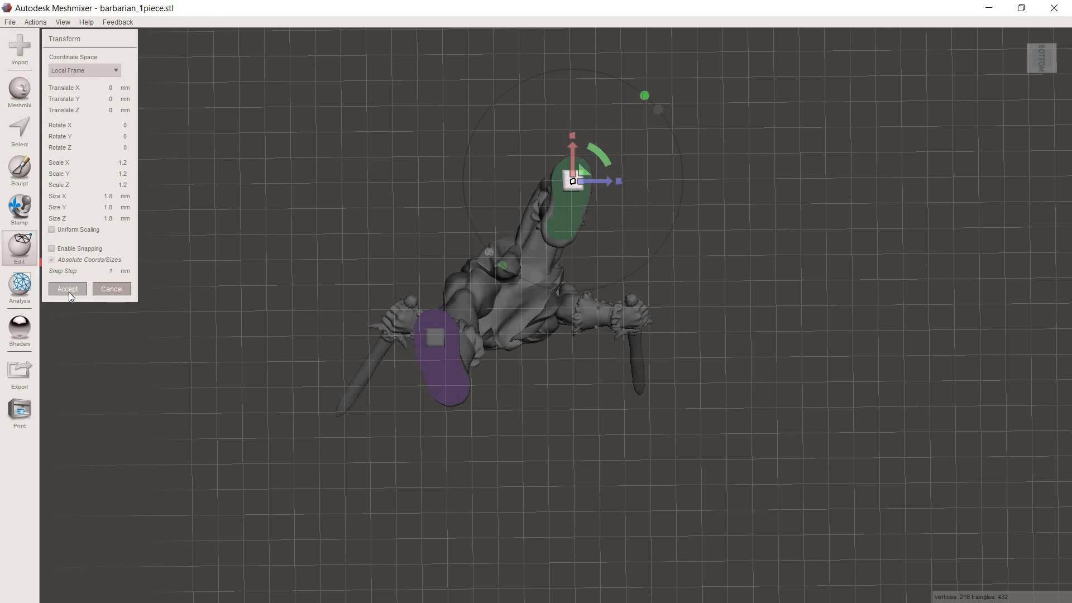
{"action": "key", "text": "Return"}
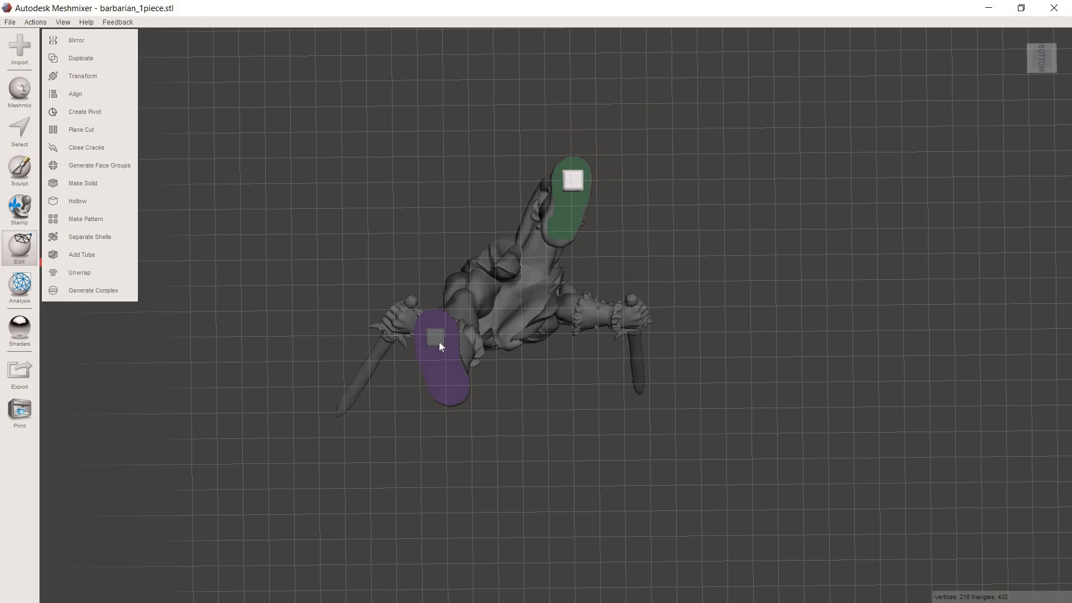
{"action": "left_click", "coordinate": [439, 342]}
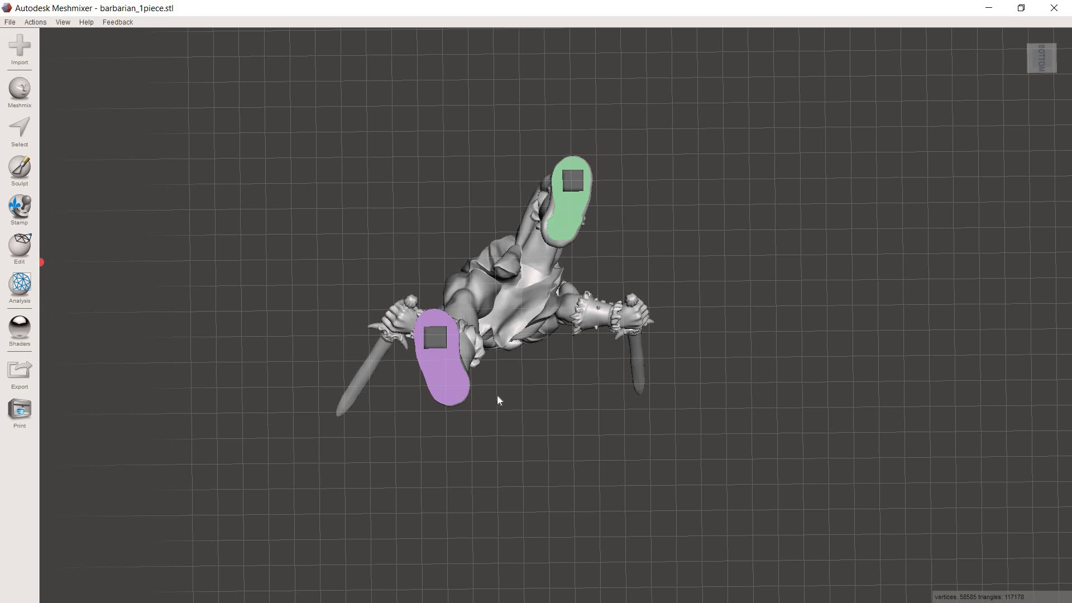
- Boolean-subtract the purple pin blocks from the barbarian, cutting square pin holes into both boot soles
{"action": "left_click", "coordinate": [436, 339]}
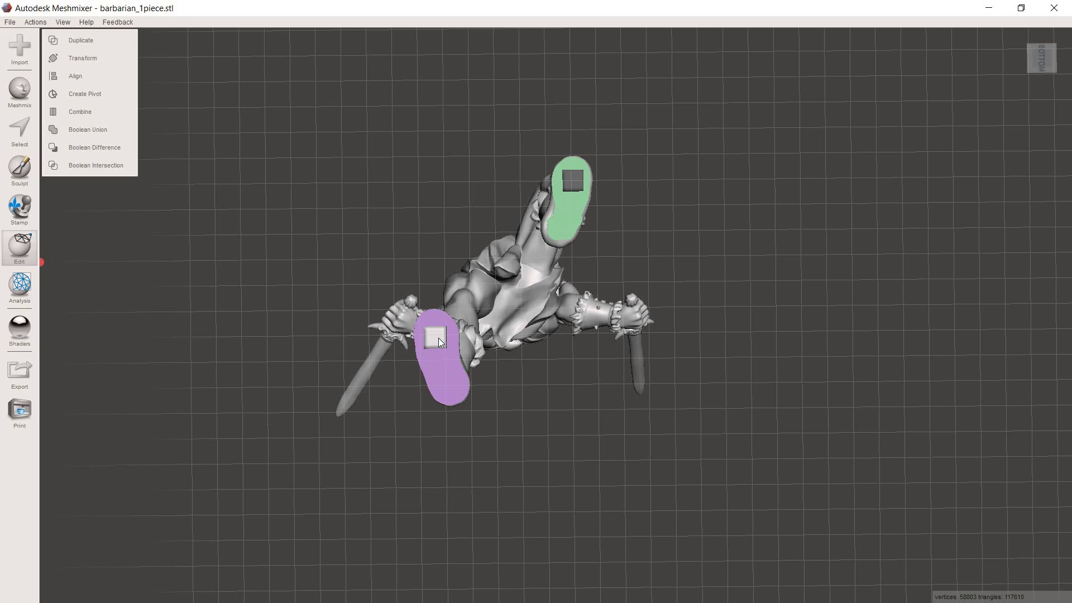
{"action": "left_click", "coordinate": [81, 147]}
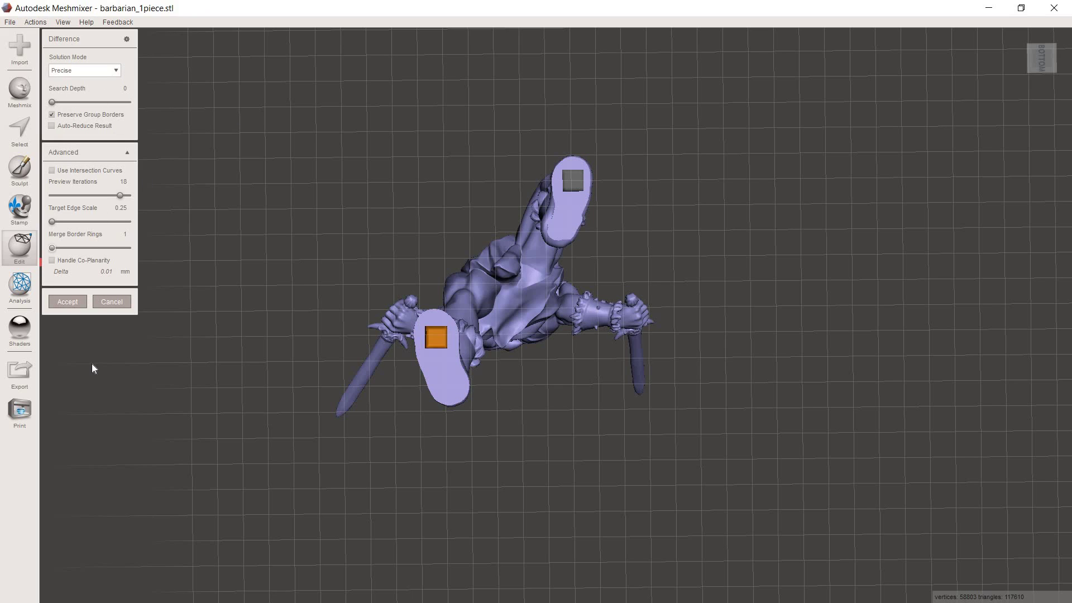
{"action": "left_click", "coordinate": [63, 304]}
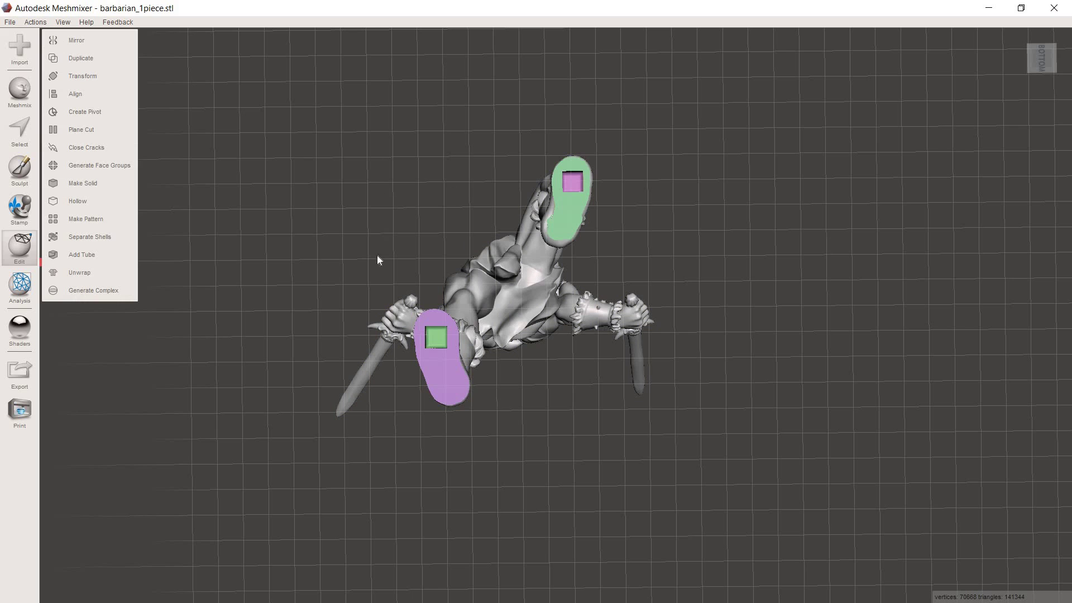
- In the Object Browser, hide barbarian_1piece.stl and show the cobblestone base and Crate
{"action": "right_click_drag", "start_coordinate": [376, 256], "coordinate": [375, 384]}
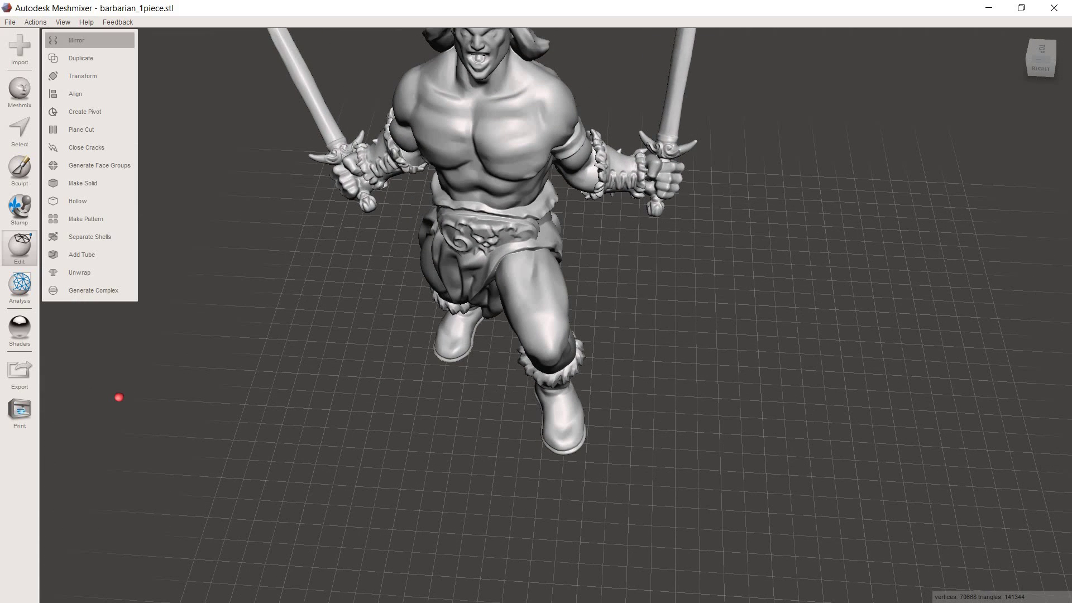
{"action": "left_click", "coordinate": [63, 22]}
{"action": "left_click", "coordinate": [100, 103]}
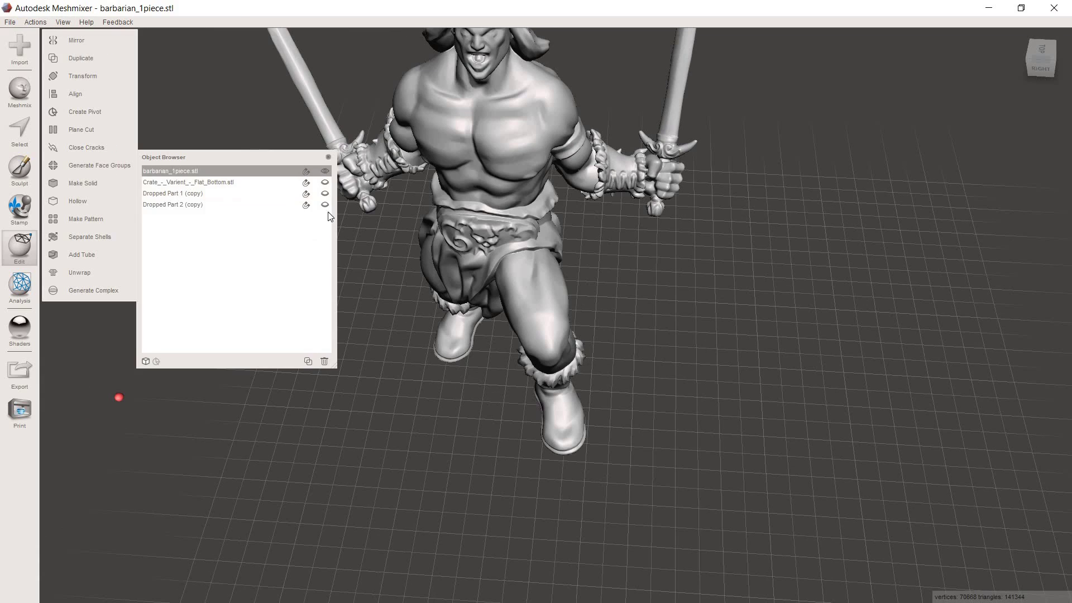
{"action": "left_click", "coordinate": [326, 170]}
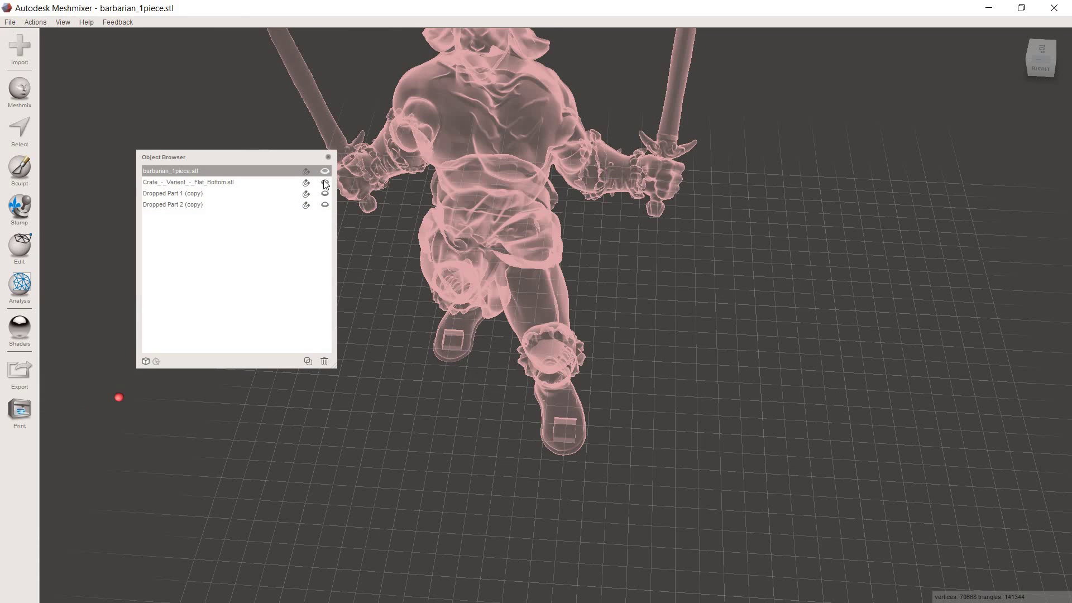
{"action": "left_click", "coordinate": [326, 183]}
{"action": "left_click", "coordinate": [326, 183]}
- Show both Dropped Part pin copies, select the base and crate, and view them from above
{"action": "left_click", "coordinate": [326, 193]}
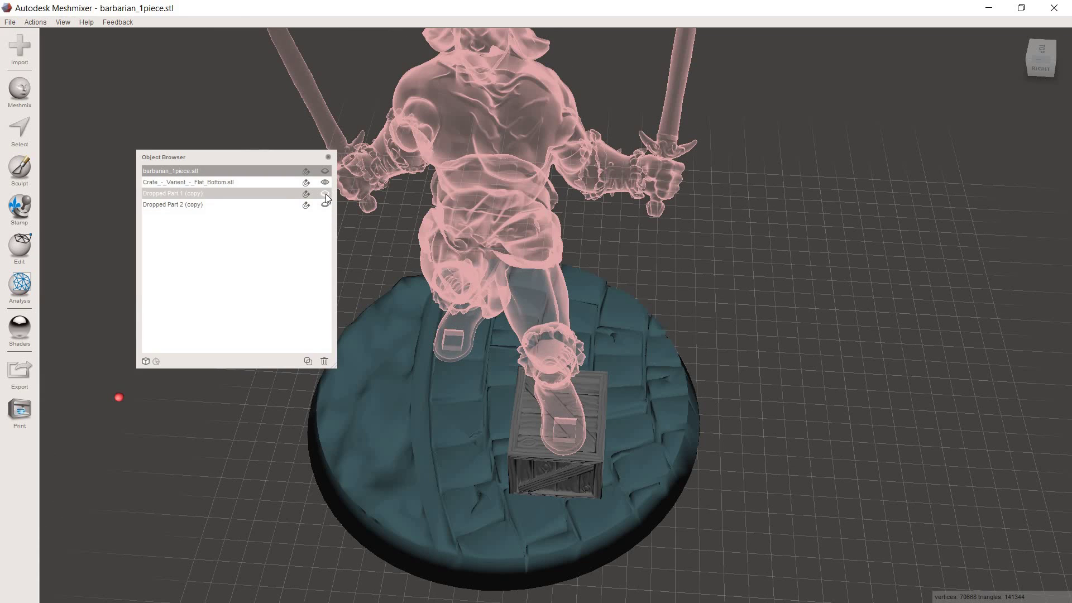
{"action": "left_click", "coordinate": [326, 194]}
{"action": "left_click", "coordinate": [325, 205]}
{"action": "left_click", "coordinate": [325, 204]}
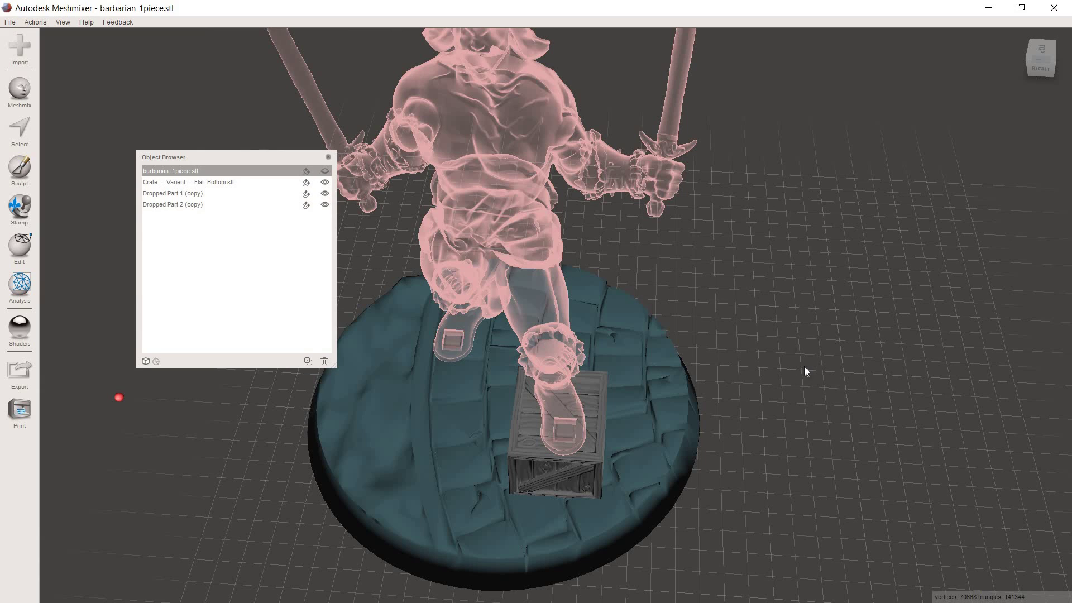
{"action": "left_click", "coordinate": [638, 330]}
{"action": "key", "text": "ctrl+shift+o"}
{"action": "right_click_drag", "start_coordinate": [658, 225], "coordinate": [661, 246]}
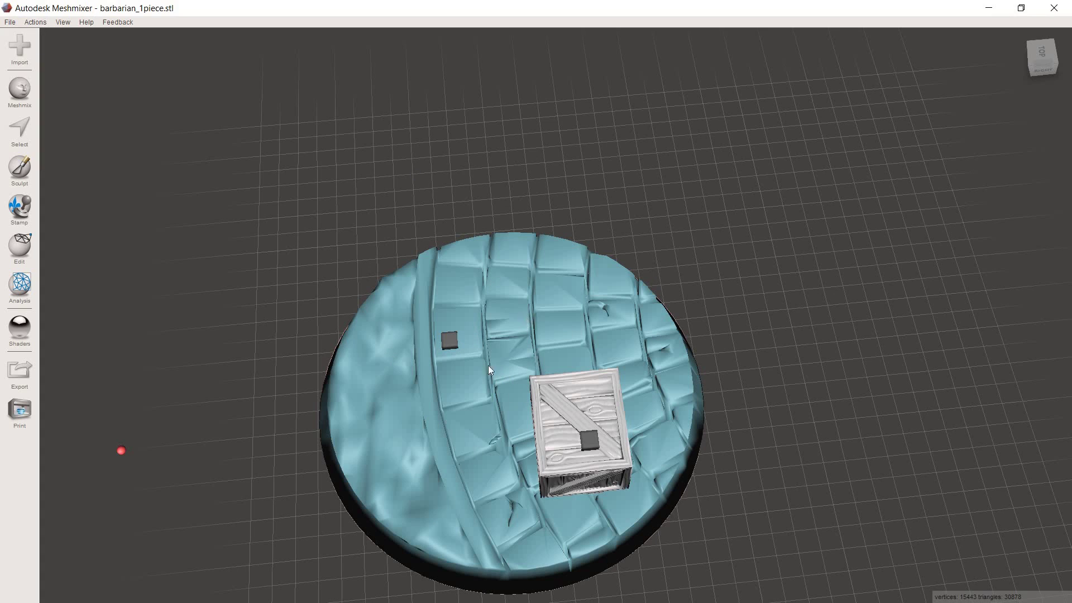
- Combine the two pin cubes into the cobblestone base and crate as one object
{"action": "left_click", "coordinate": [591, 440], "text": "shift"}
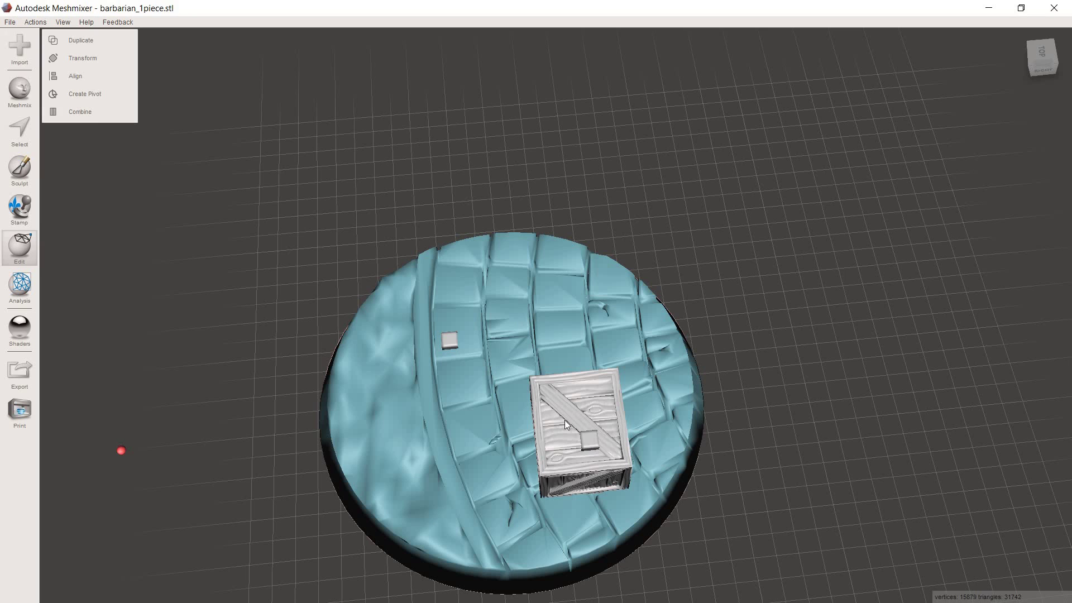
{"action": "left_click", "coordinate": [86, 112]}
{"action": "right_click_drag", "start_coordinate": [347, 209], "coordinate": [343, 138]}
- Make barbarian_1piece.stl visible again in the Object Browser, standing on the combined base
{"action": "left_click", "coordinate": [62, 22]}
{"action": "left_click", "coordinate": [106, 102]}
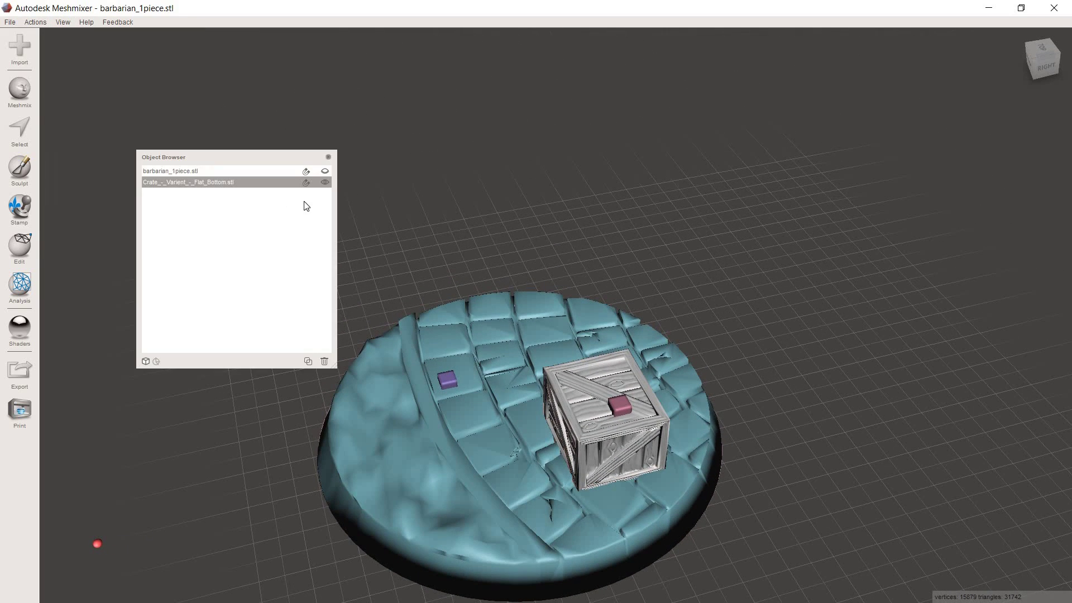
{"action": "left_click", "coordinate": [325, 171]}
{"action": "left_click", "coordinate": [326, 172]}
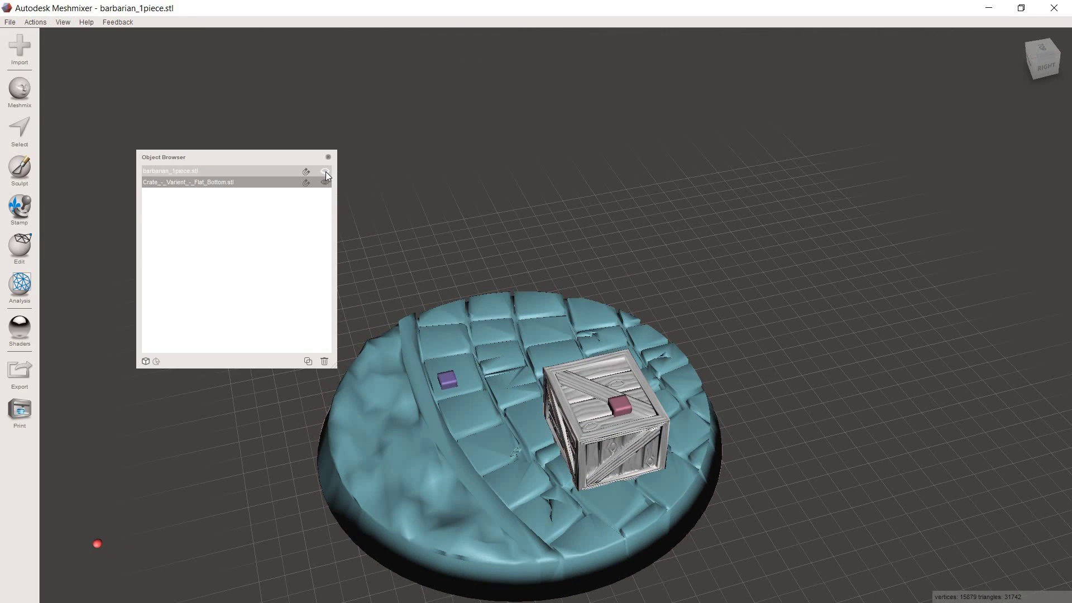
{"action": "left_click", "coordinate": [326, 172]}
{"action": "left_click", "coordinate": [326, 172]}
{"action": "left_click", "coordinate": [326, 172]}
{"action": "left_click", "coordinate": [326, 171]}
{"action": "left_click", "coordinate": [326, 172]}
{"action": "left_click", "coordinate": [326, 172]}
{"action": "left_click", "coordinate": [326, 172]}
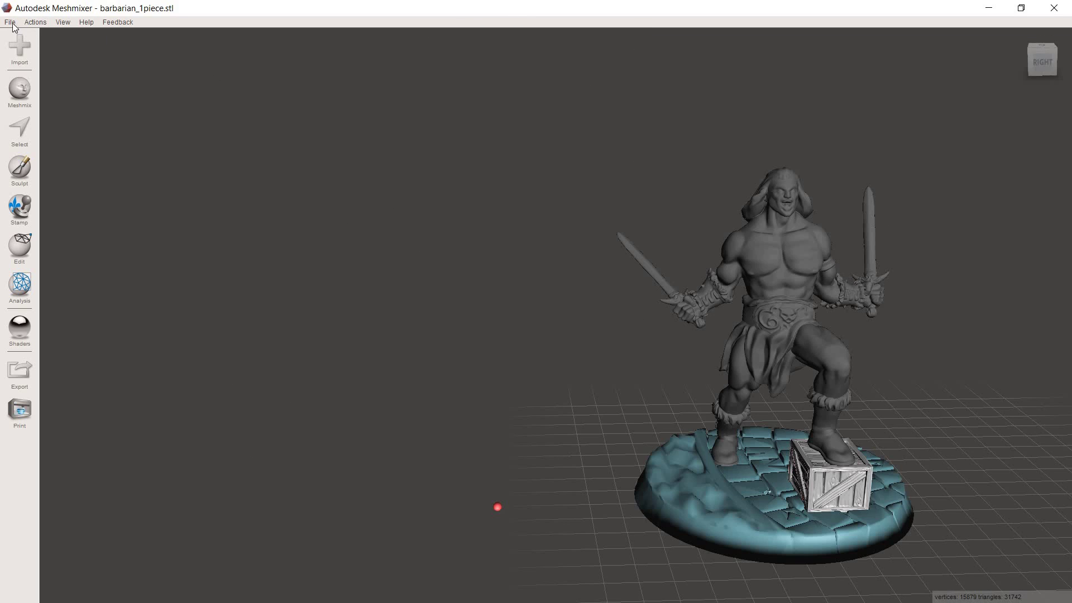
{"action": "left_click", "coordinate": [14, 26]}
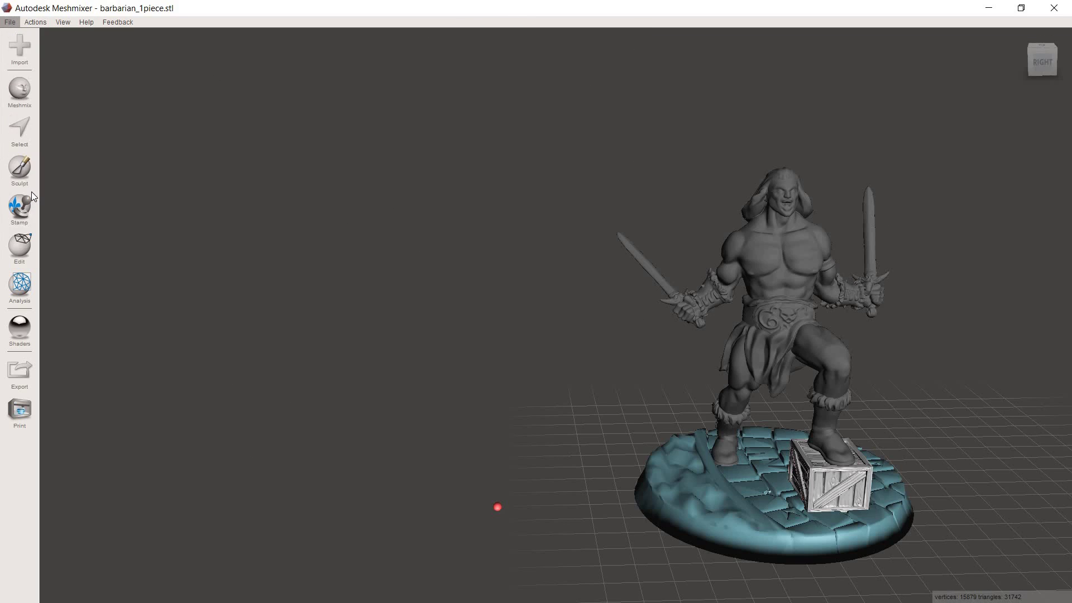